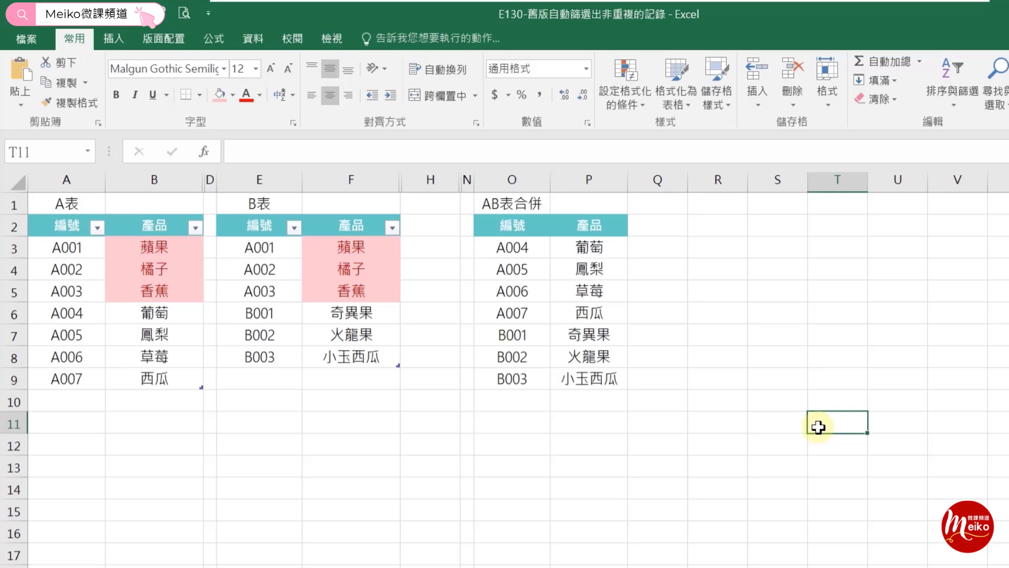
Examine the highlighted products that occur in both A表 (B3:B5) and B表 (F3:F5).
{"action": "left_click", "coordinate": [440, 403]}
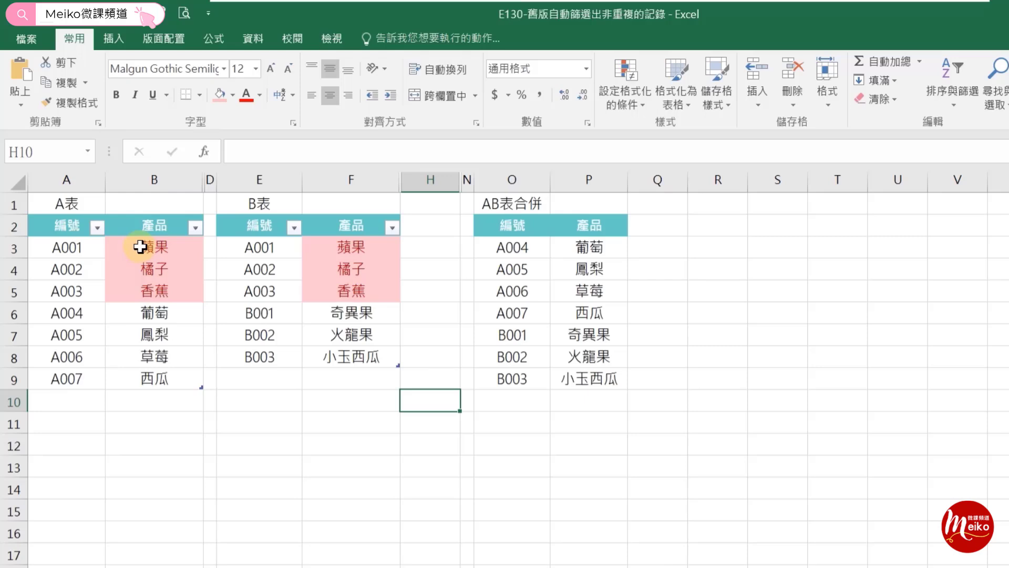
{"action": "left_click_drag", "start_coordinate": [142, 248], "coordinate": [145, 291]}
{"action": "left_click_drag", "start_coordinate": [347, 249], "coordinate": [351, 293]}
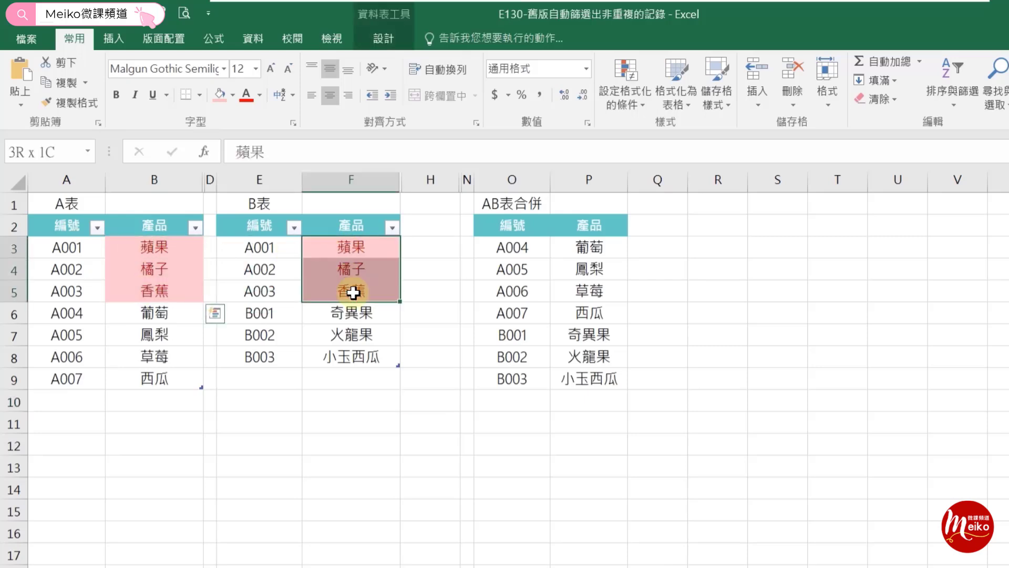
{"action": "left_click", "coordinate": [778, 247]}
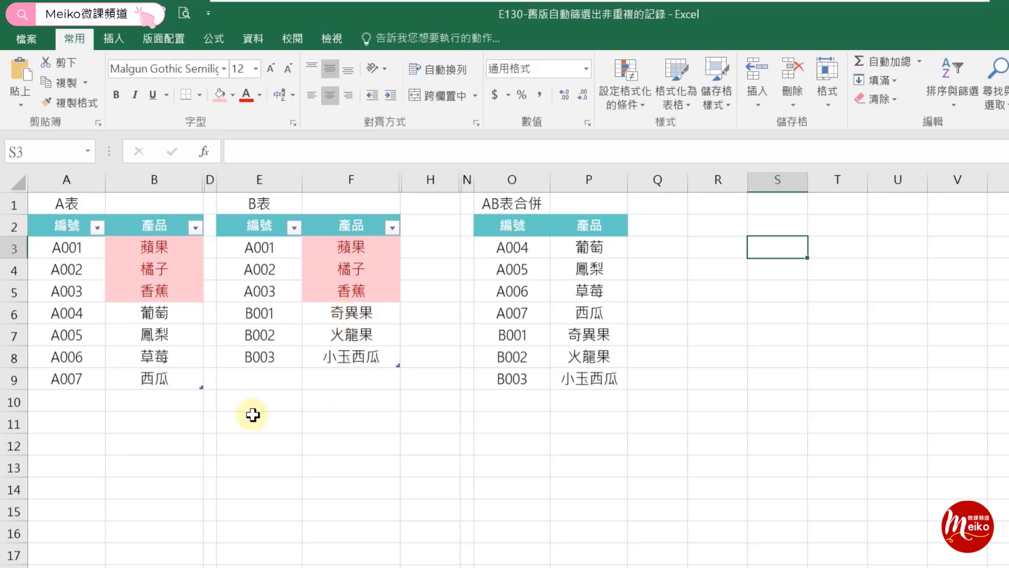
Copy the A007 西瓜 record from A表 into the first empty row of B表, starting at E9.
{"action": "left_click_drag", "start_coordinate": [55, 383], "coordinate": [144, 376]}
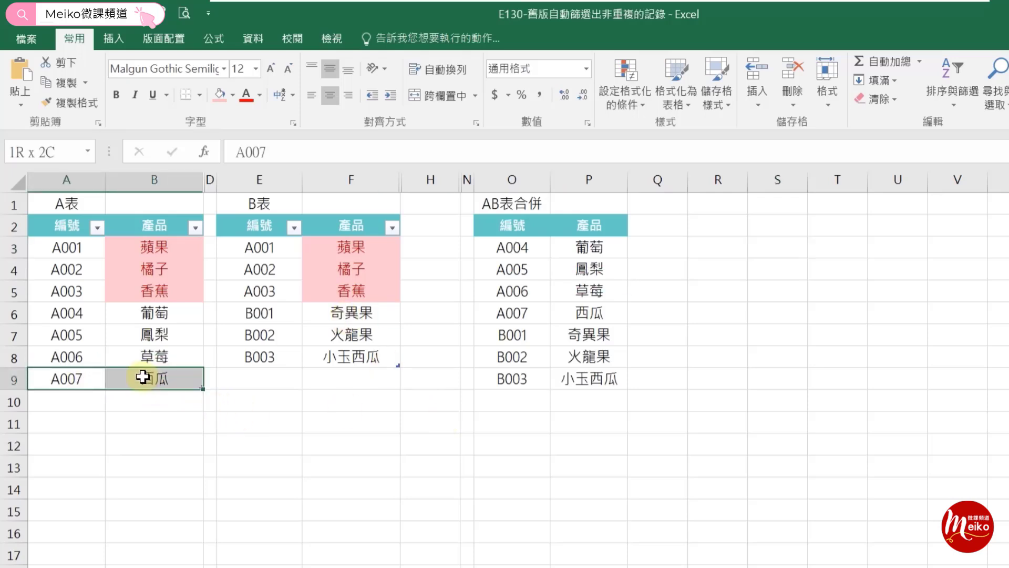
{"action": "key", "text": "ctrl+c"}
{"action": "left_click", "coordinate": [235, 378]}
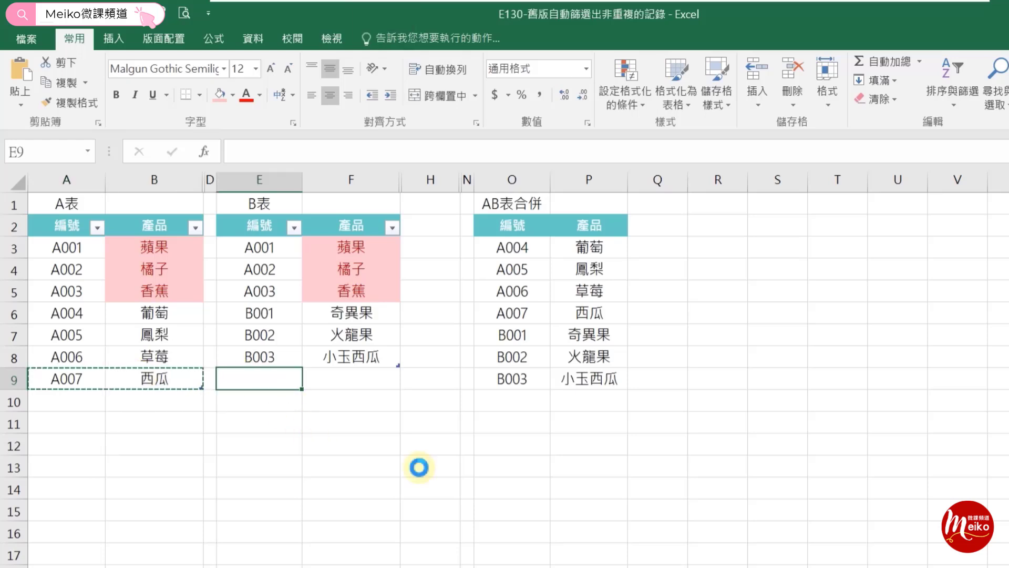
{"action": "key", "text": "ctrl+v"}
{"action": "left_click", "coordinate": [837, 378]}
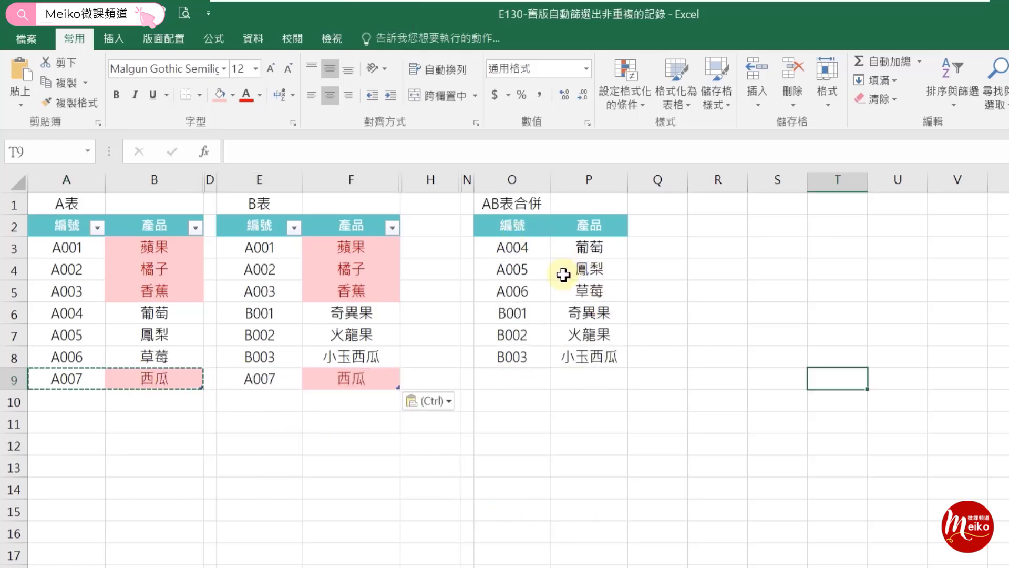
{"action": "left_click", "coordinate": [717, 359]}
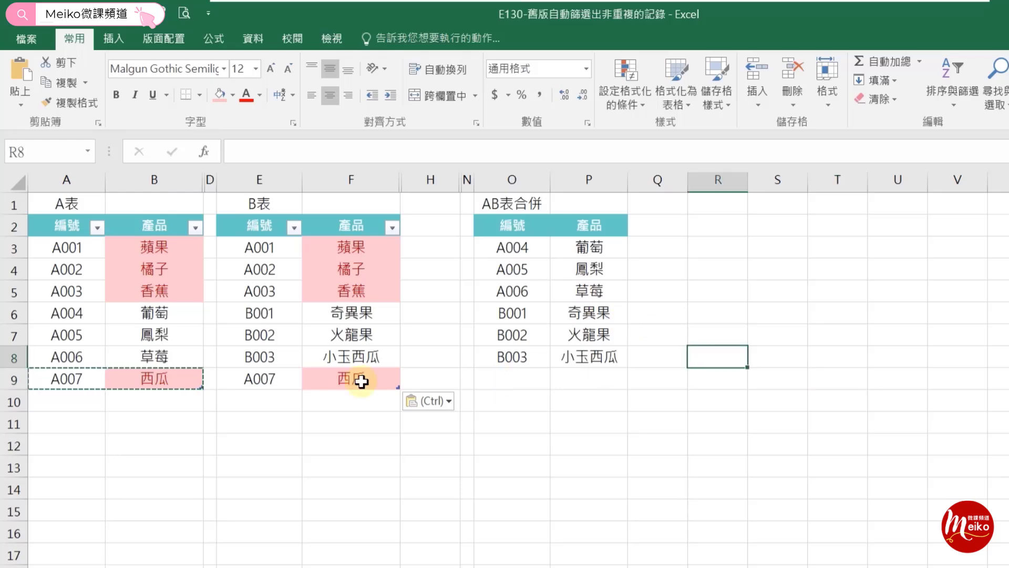
Add a new record to row 10 of B表 with the code B004 and the product 水蜜桃.
{"action": "left_click", "coordinate": [256, 356]}
{"action": "key", "text": "ctrl+c"}
{"action": "left_click", "coordinate": [293, 397]}
{"action": "type", "text": "B003"}
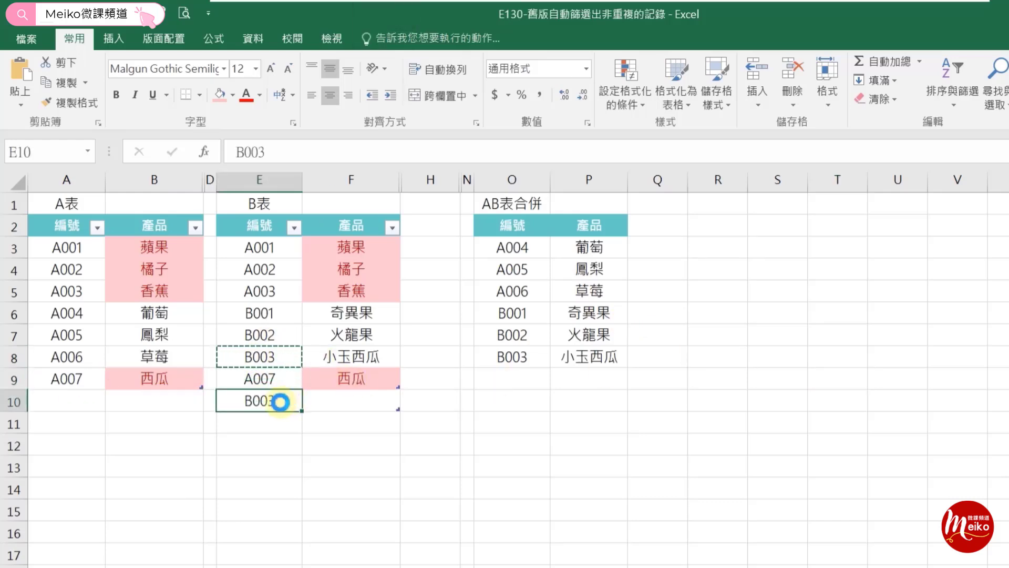
{"action": "key", "text": "BackSpace"}
{"action": "type", "text": "4"}
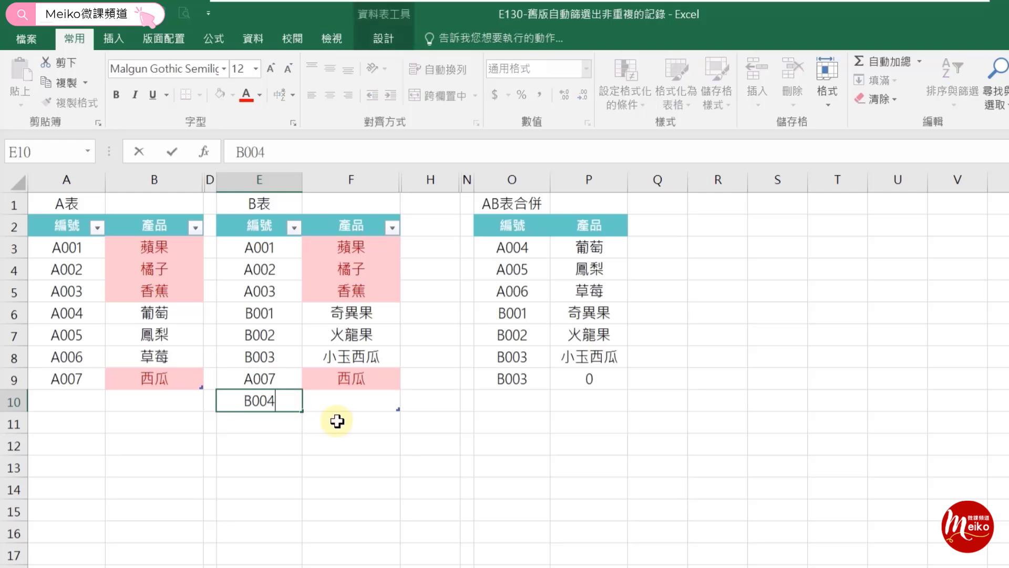
{"action": "key", "text": "Tab"}
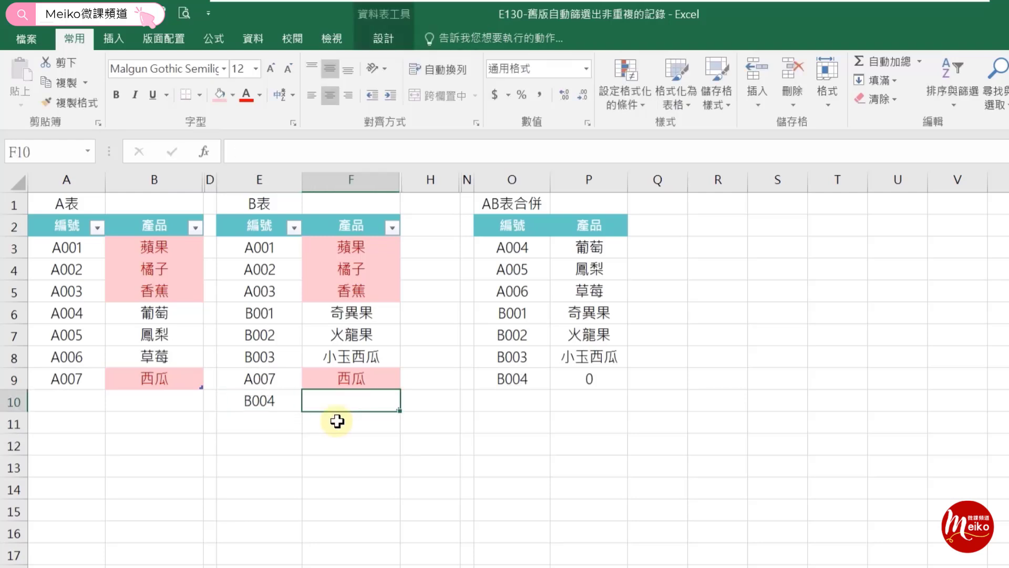
{"action": "type", "text": "水蜜桃"}
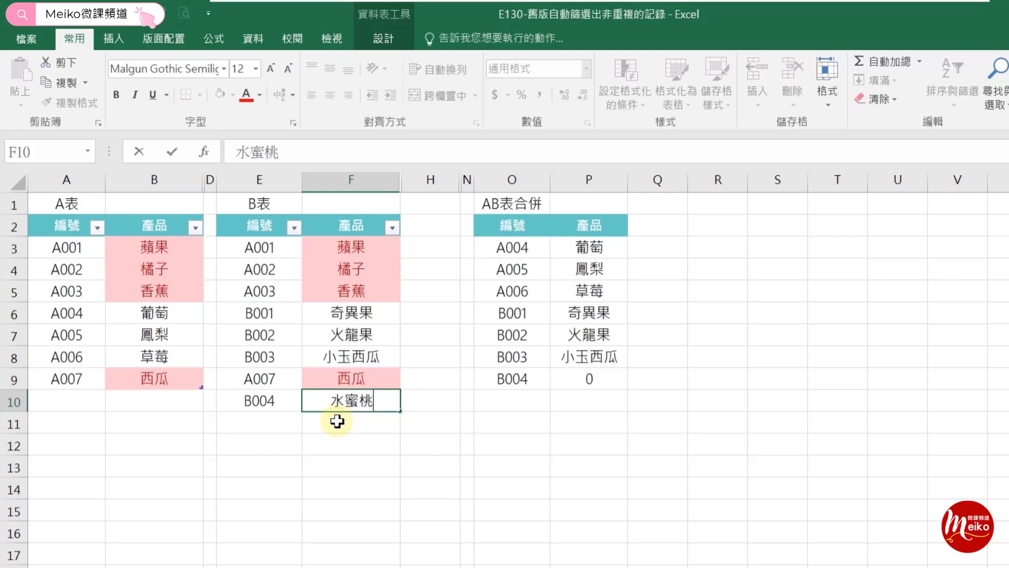
{"action": "key", "text": "Return"}
{"action": "key", "text": "Up"}
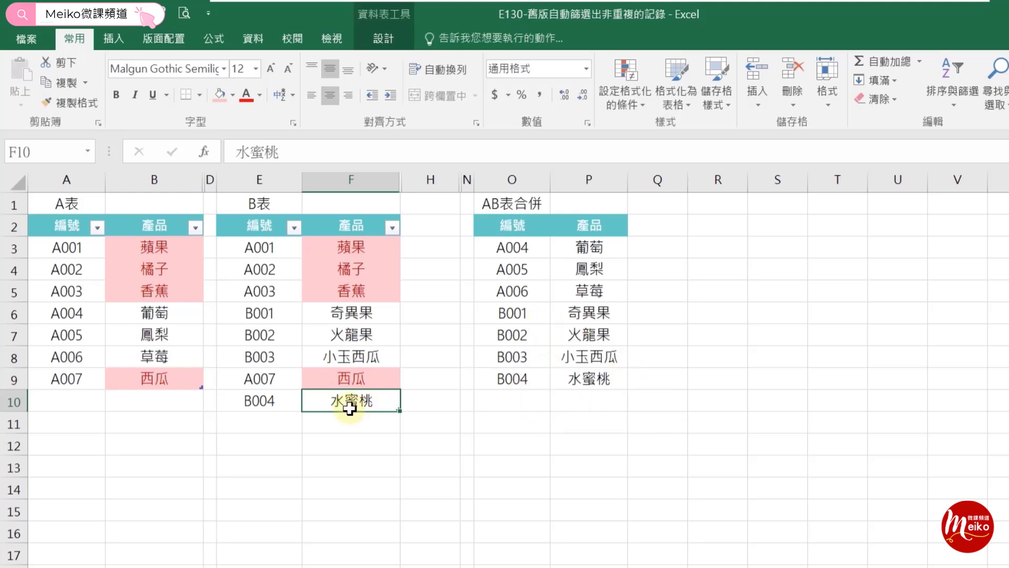
Copy the B004 水蜜桃 record from B表 into row 10 of A表 and clear the copy selection.
{"action": "left_click_drag", "start_coordinate": [263, 401], "coordinate": [361, 401]}
{"action": "key", "text": "ctrl+c"}
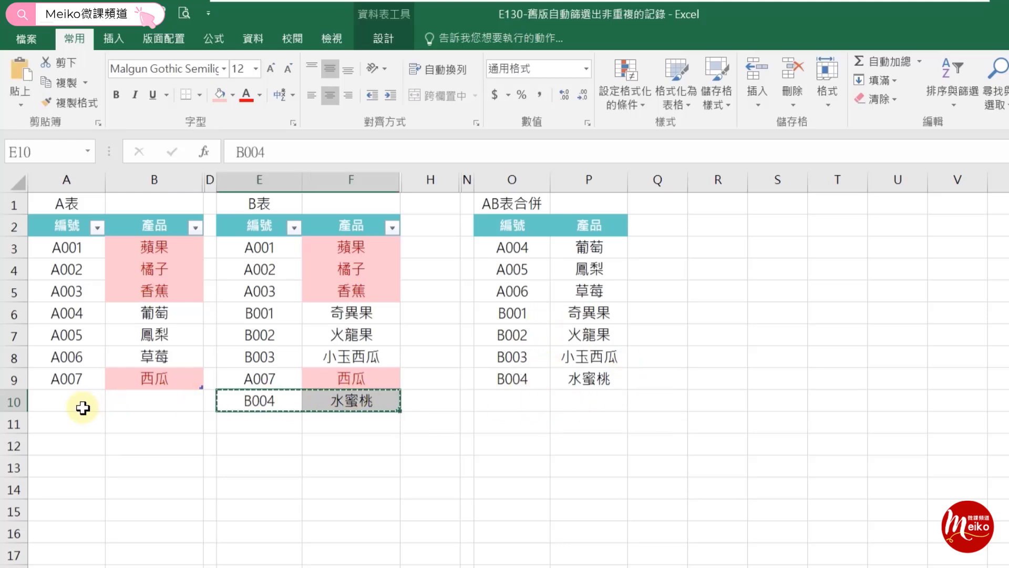
{"action": "left_click", "coordinate": [83, 407]}
{"action": "key", "text": "ctrl+v"}
{"action": "left_click", "coordinate": [158, 444]}
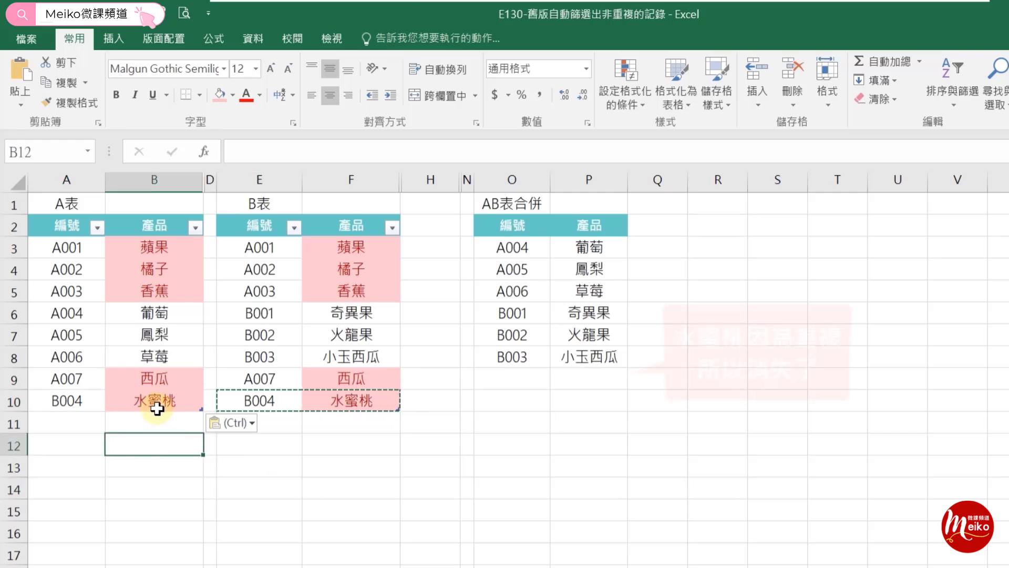
{"action": "key", "text": "Escape"}
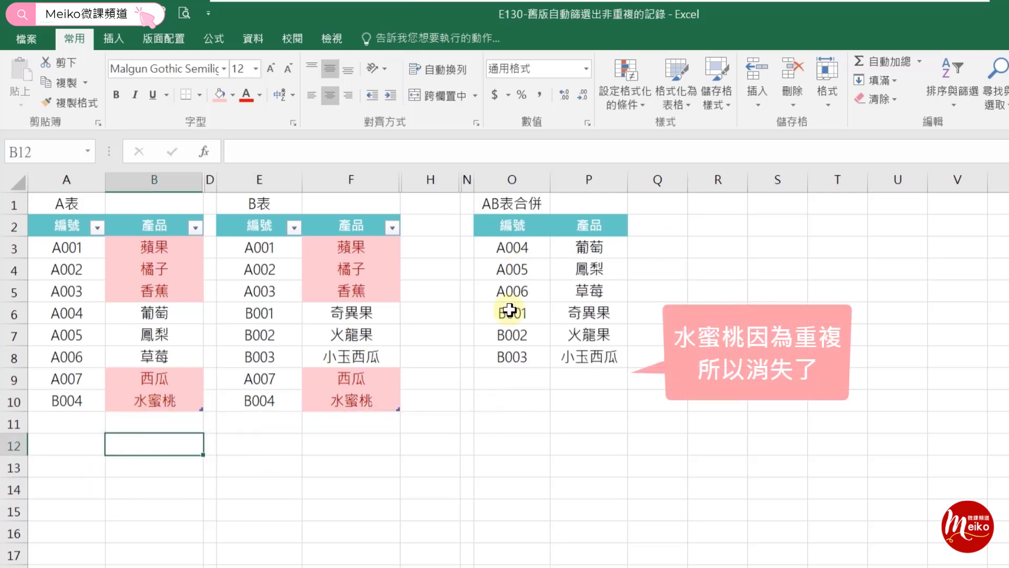
{"action": "left_click", "coordinate": [662, 312]}
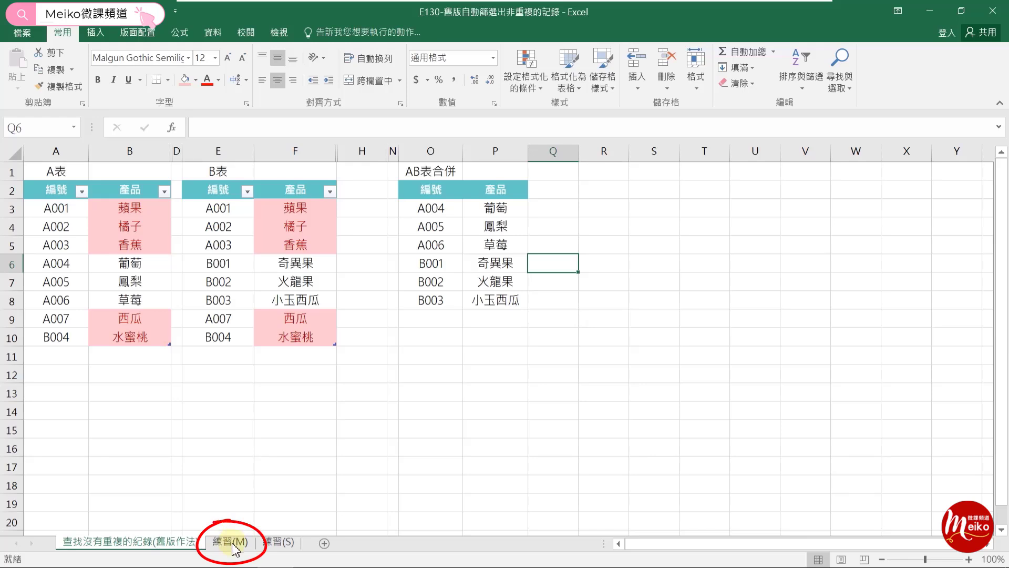
Switch to the 練習(M) worksheet and look over its 輔助欄 and AB表合併 areas.
{"action": "left_click", "coordinate": [231, 542]}
{"action": "left_click", "coordinate": [411, 451]}
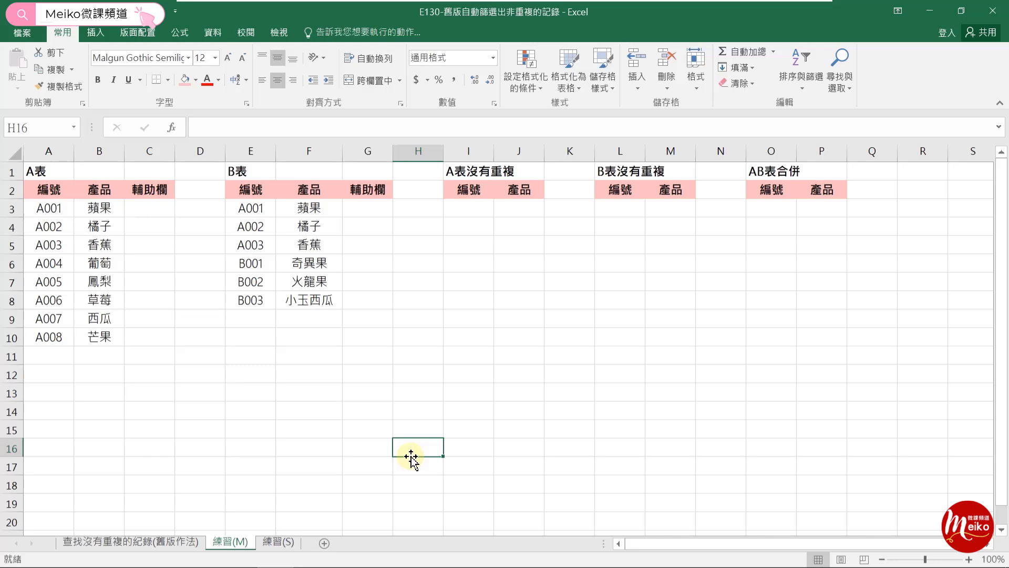
{"action": "left_click", "coordinate": [153, 208]}
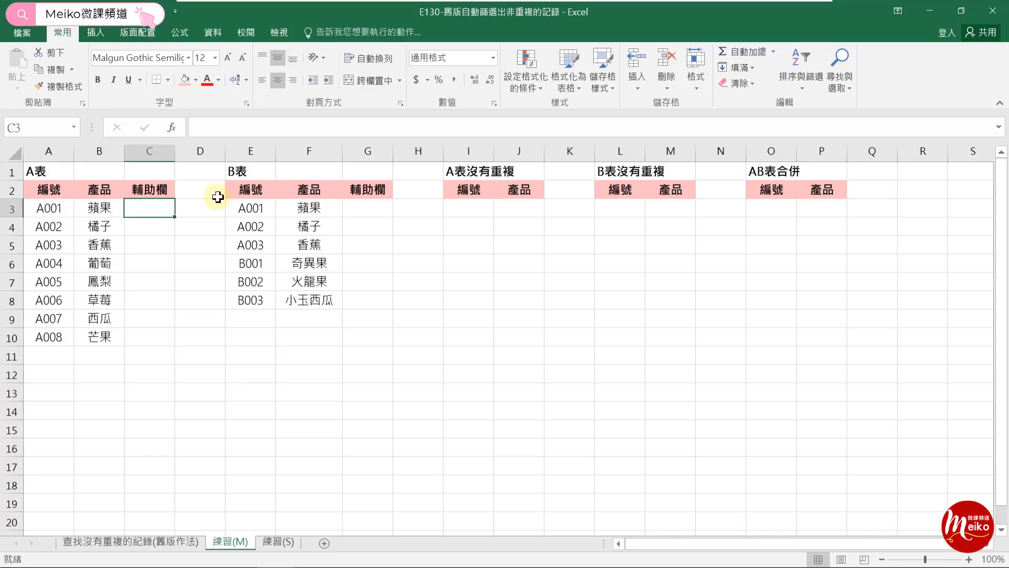
{"action": "left_click", "coordinate": [767, 210]}
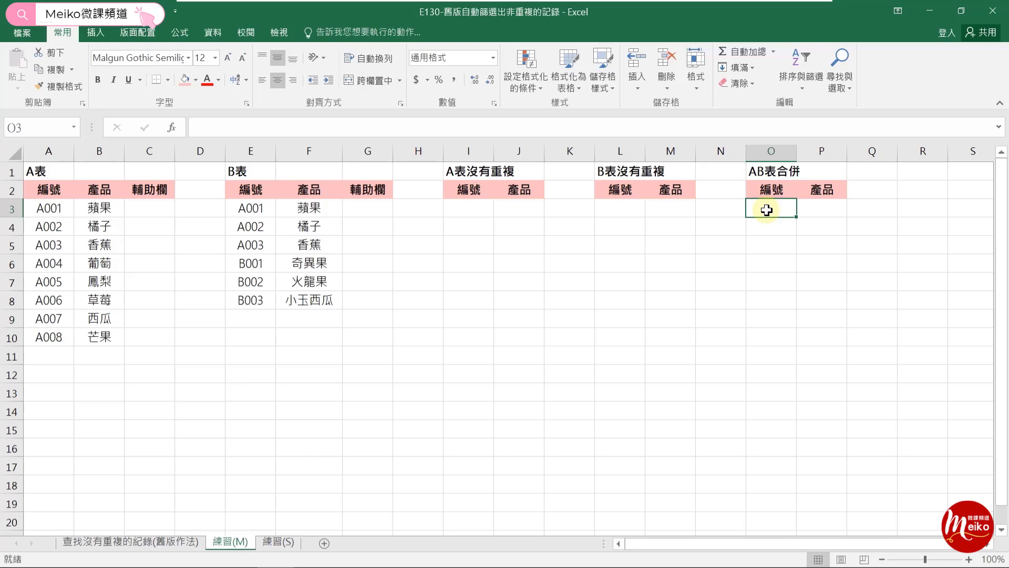
Enter =COUNTIF($F$3:$F$8,$B$3:$B$10) in C3, the first 輔助欄 cell of A表.
{"action": "left_click", "coordinate": [144, 210]}
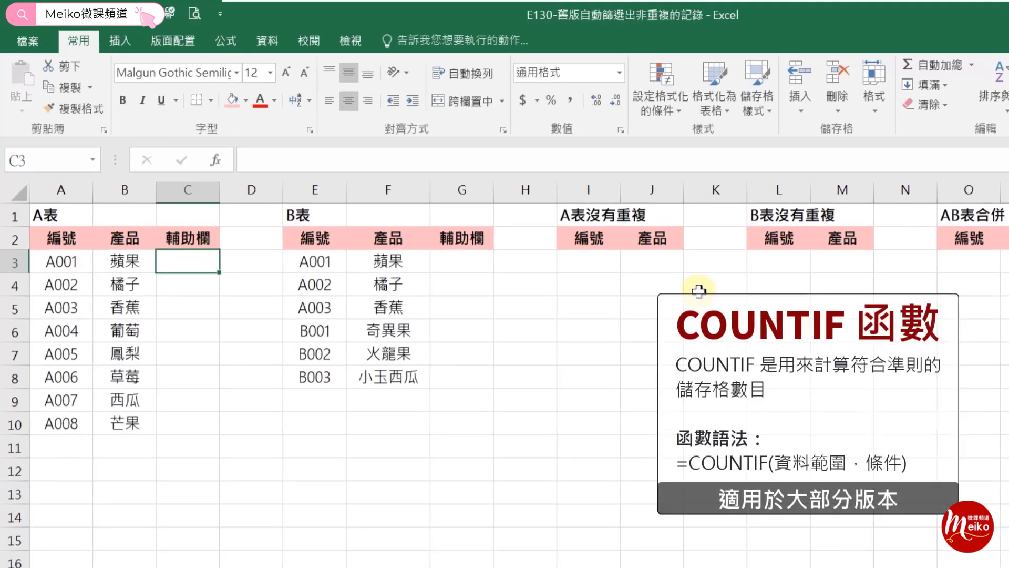
{"action": "type", "text": "="}
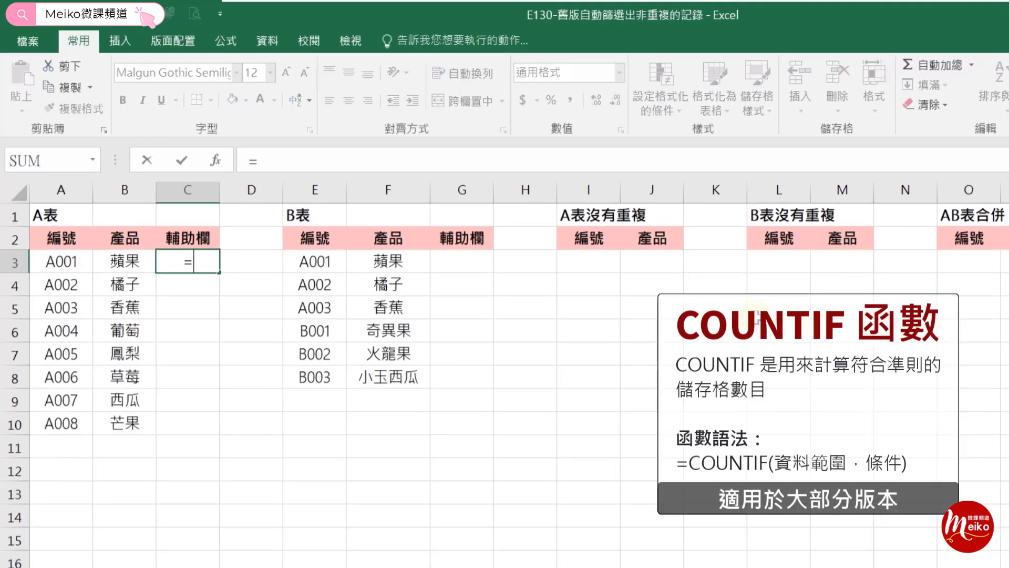
{"action": "type", "text": "countif"}
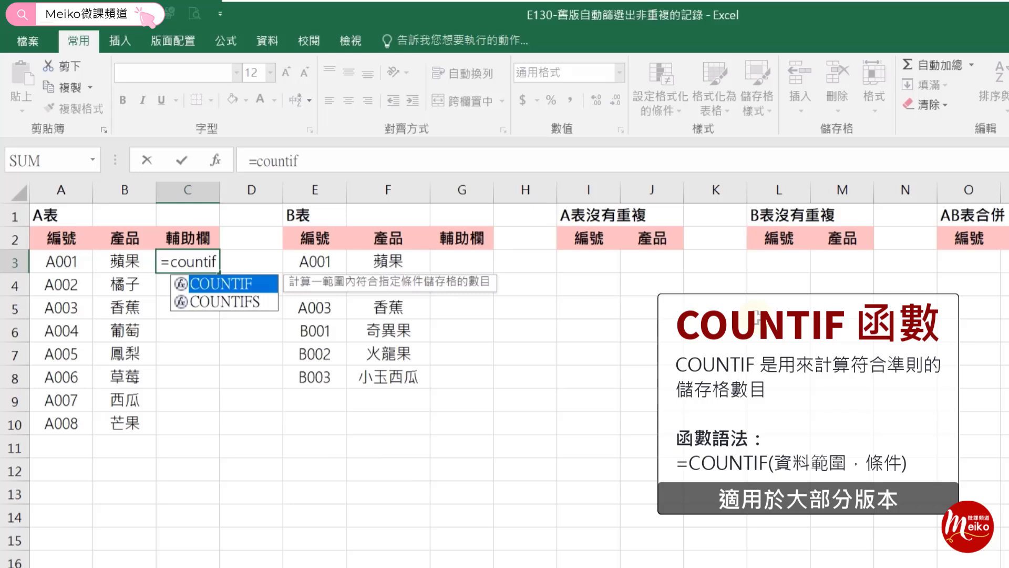
{"action": "type", "text": "("}
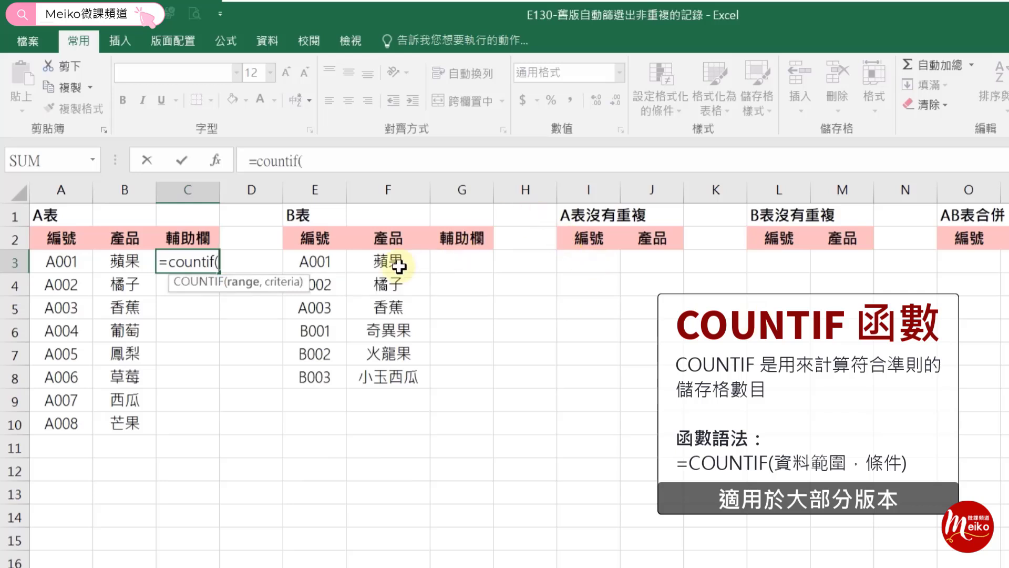
{"action": "left_click_drag", "start_coordinate": [398, 265], "coordinate": [389, 380]}
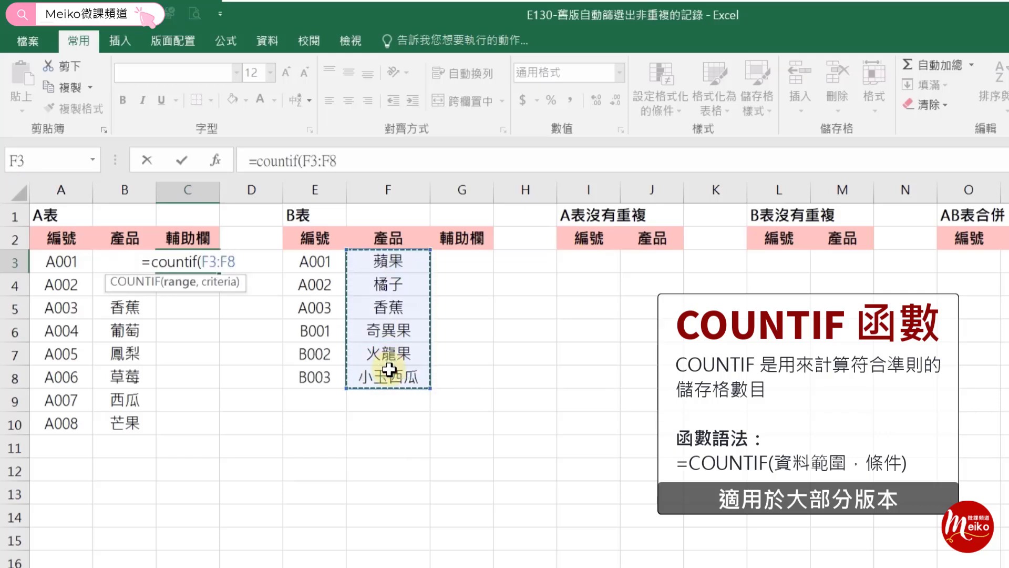
{"action": "key", "text": "F4"}
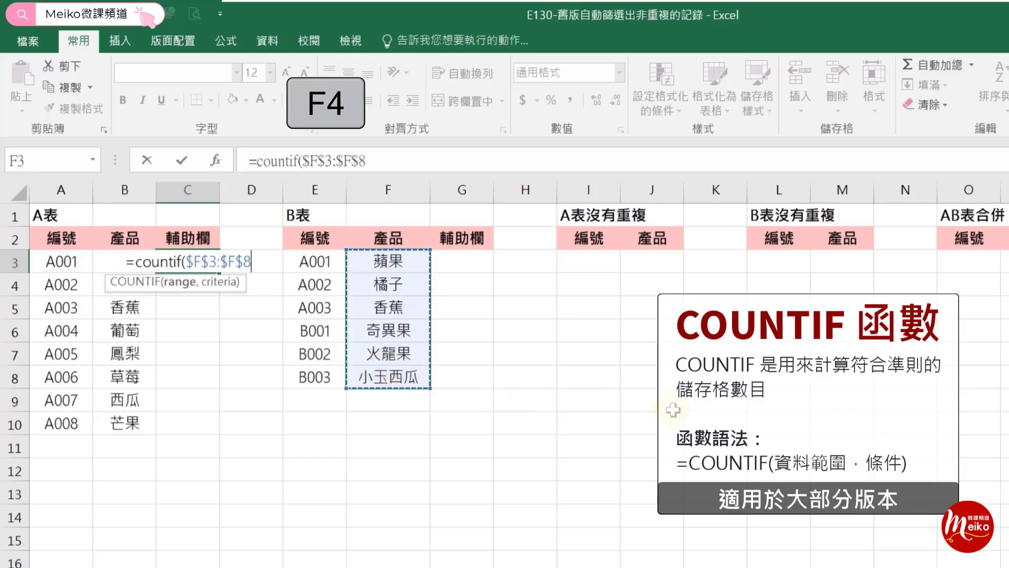
{"action": "type", "text": ","}
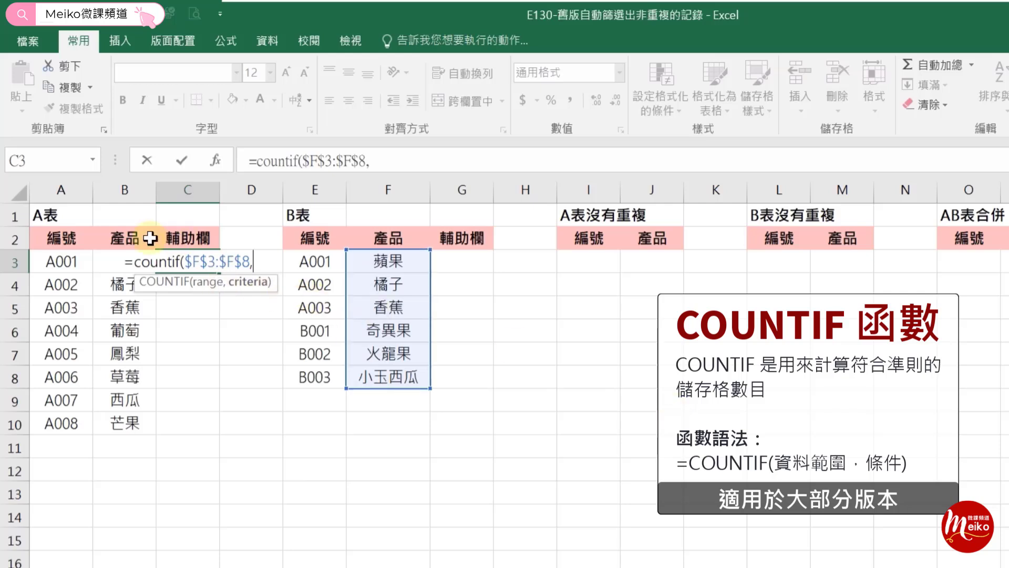
{"action": "left_click_drag", "start_coordinate": [125, 425], "coordinate": [125, 253]}
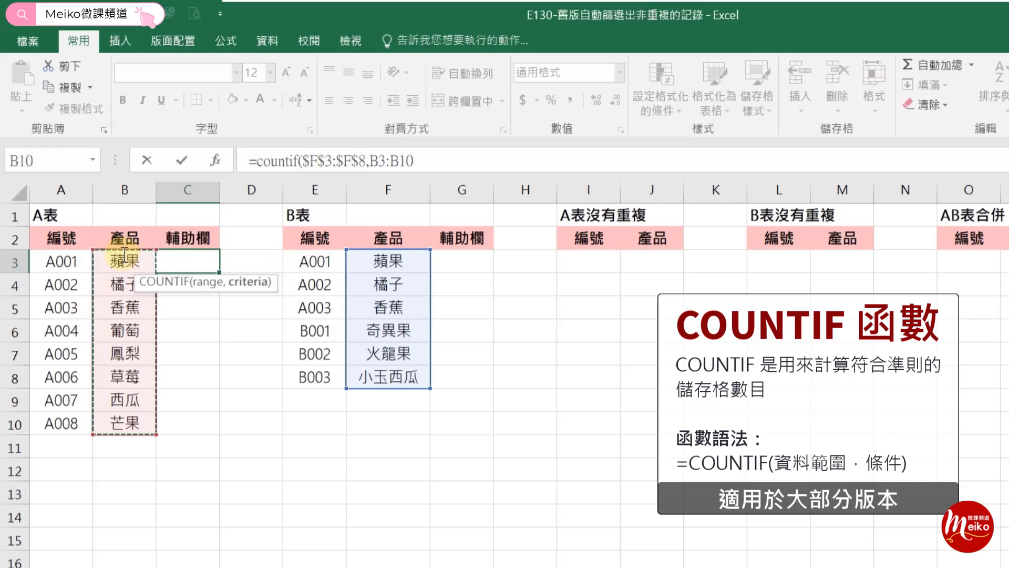
{"action": "key", "text": "F4"}
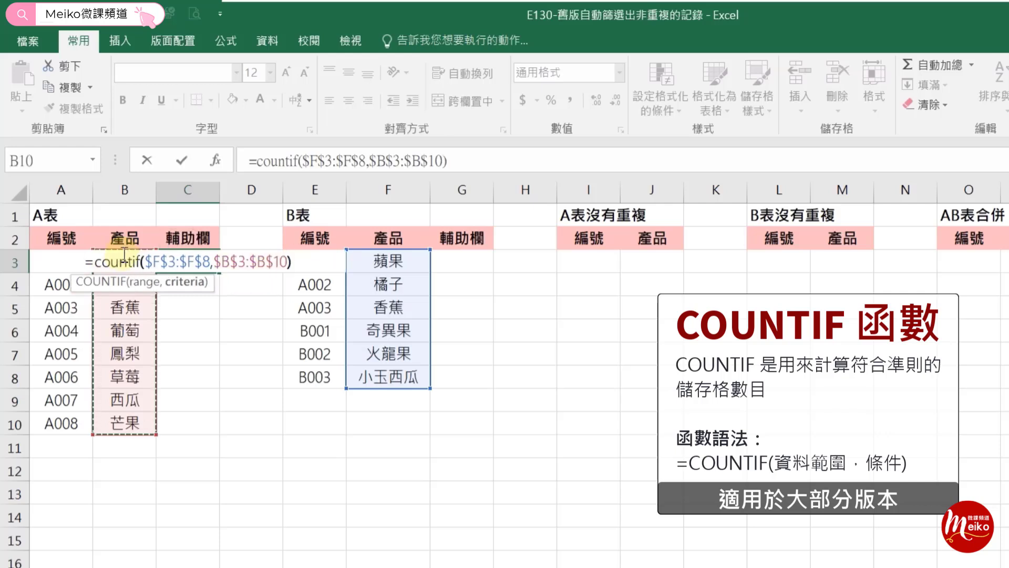
{"action": "type", "text": ")"}
{"action": "key", "text": "Return"}
Fill the COUNTIF formula from C3 down to C10 and check the counts for 葡萄 and 鳳梨.
{"action": "left_click", "coordinate": [157, 266]}
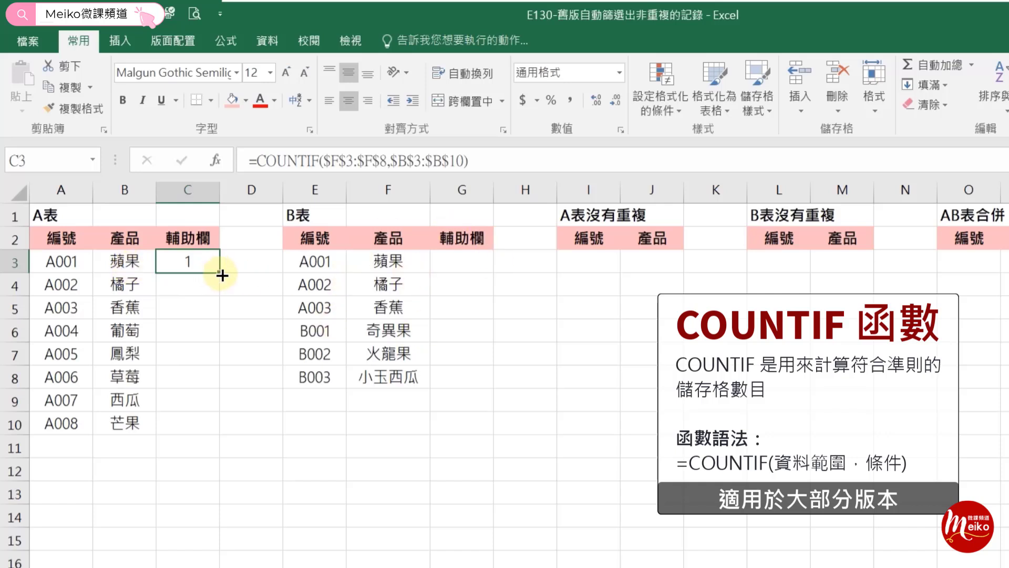
{"action": "left_click_drag", "start_coordinate": [220, 272], "coordinate": [218, 421]}
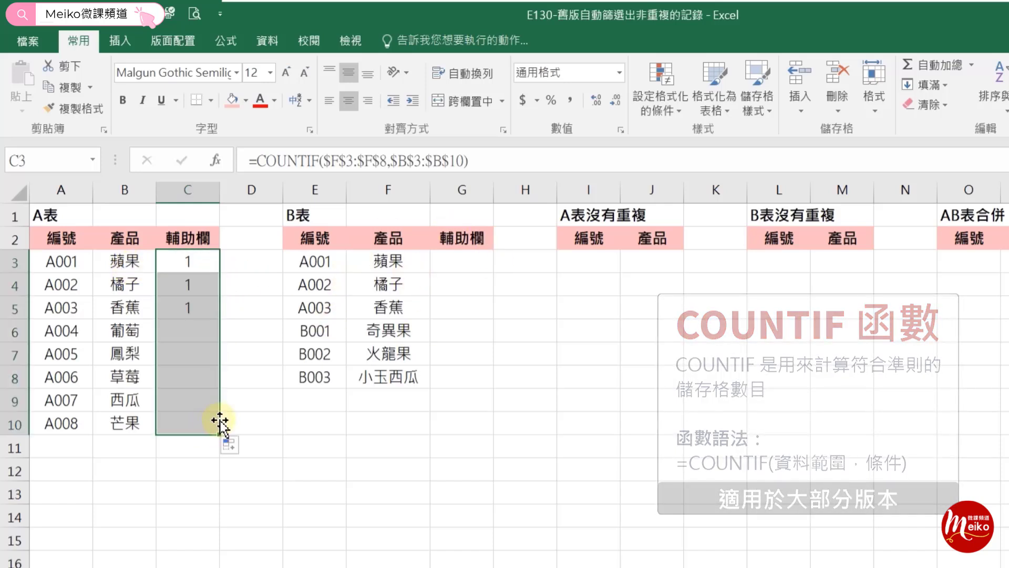
{"action": "left_click", "coordinate": [305, 423]}
{"action": "left_click", "coordinate": [137, 338]}
{"action": "left_click", "coordinate": [187, 330]}
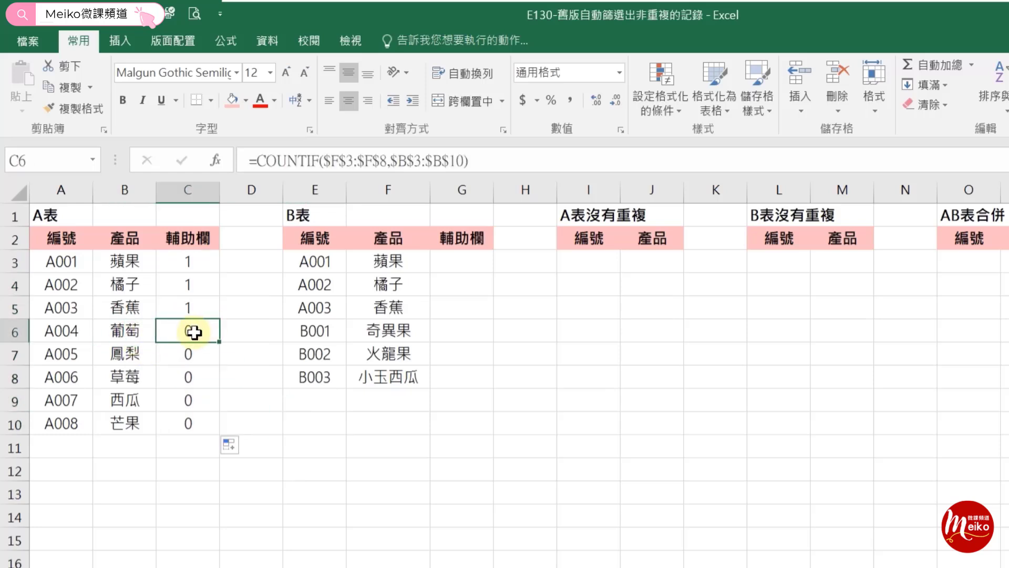
{"action": "left_click", "coordinate": [136, 353]}
{"action": "left_click", "coordinate": [186, 354]}
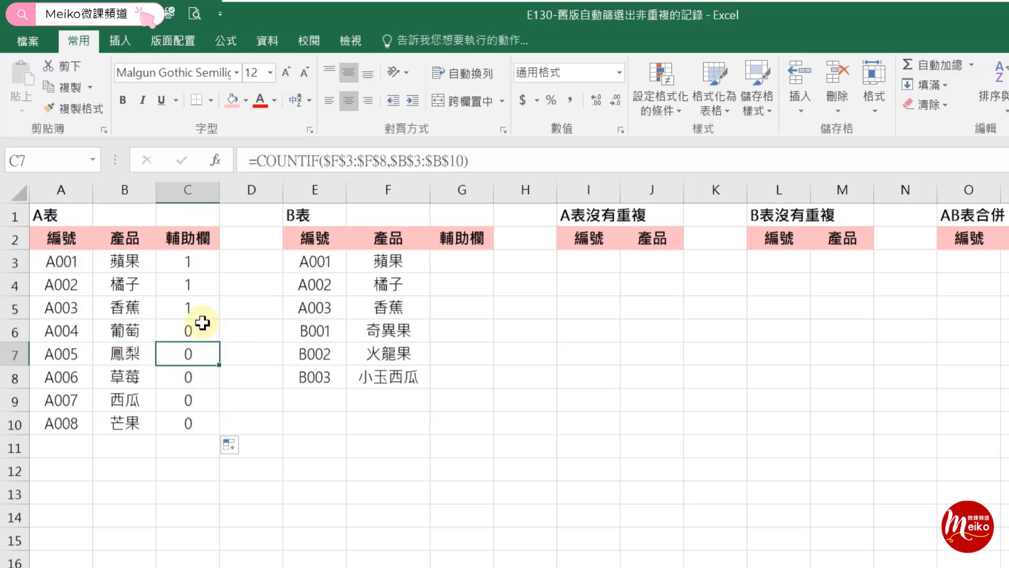
Wrap the C3 count in an IF so it reads =IF(COUNTIF($F$3:$F$8,$B$3:$B$10)=0,"X","V").
{"action": "left_click", "coordinate": [191, 267]}
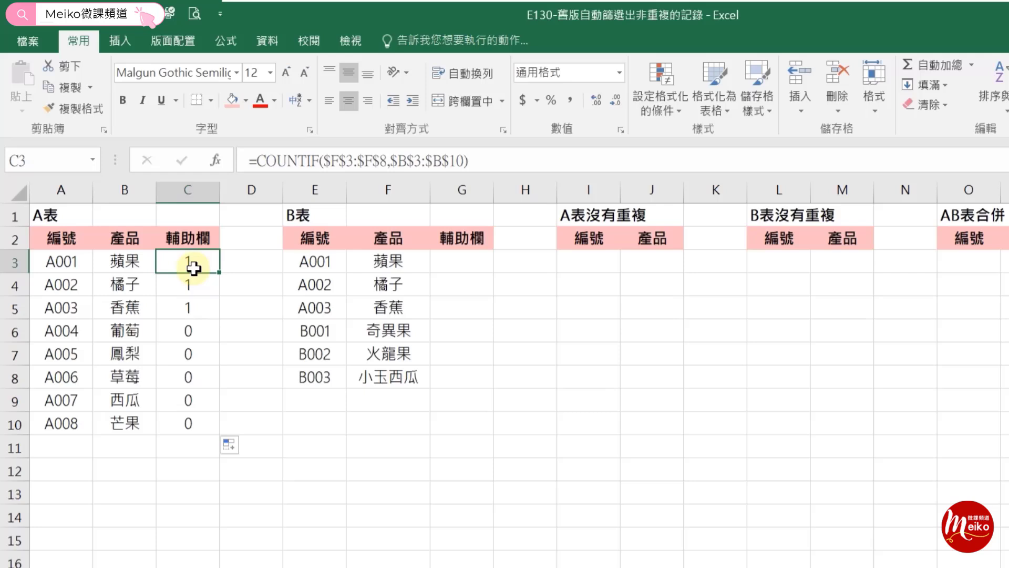
{"action": "left_click", "coordinate": [253, 160]}
{"action": "type", "text": "if"}
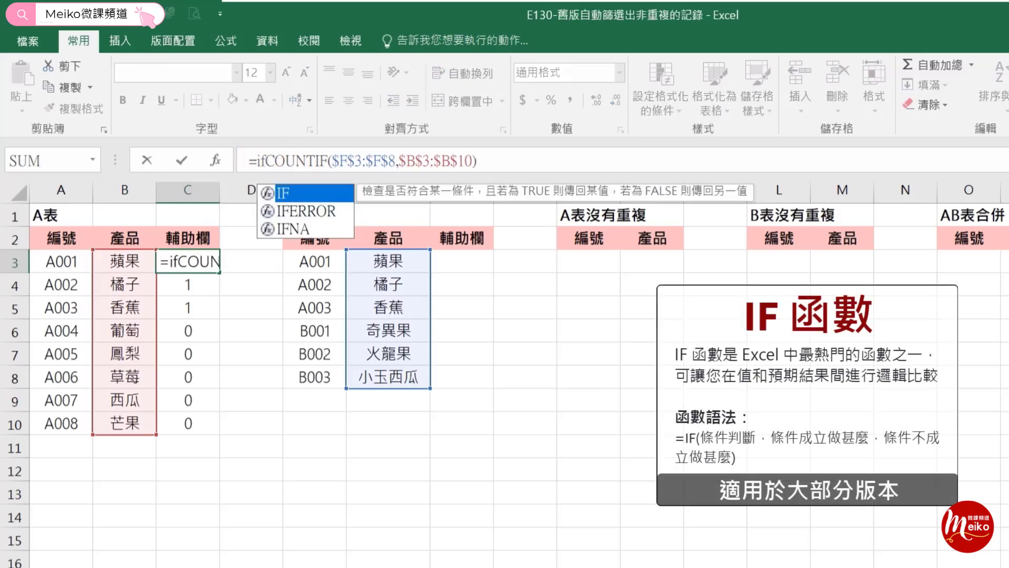
{"action": "type", "text": "("}
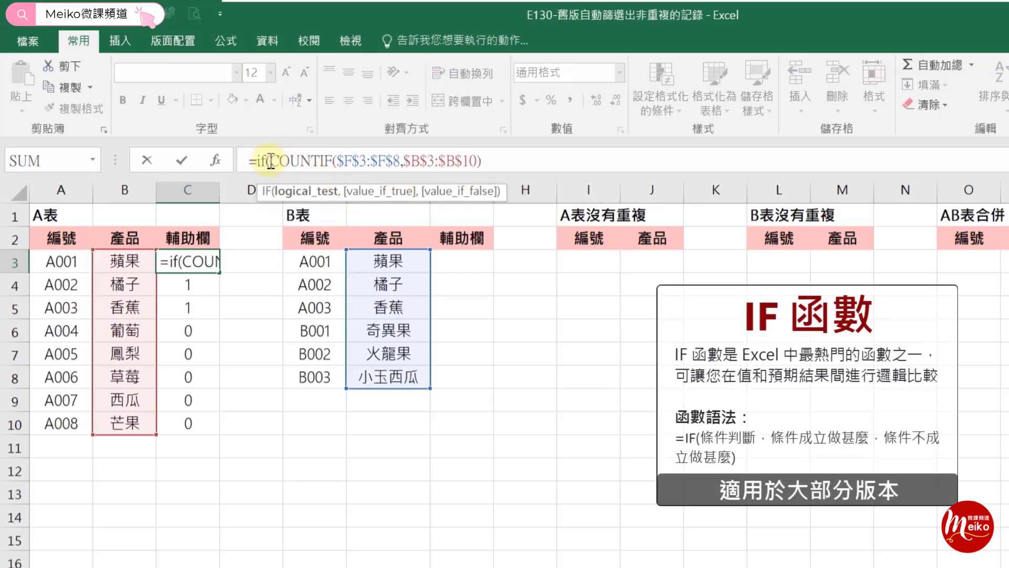
{"action": "left_click", "coordinate": [505, 159]}
{"action": "type", "text": "=0"}
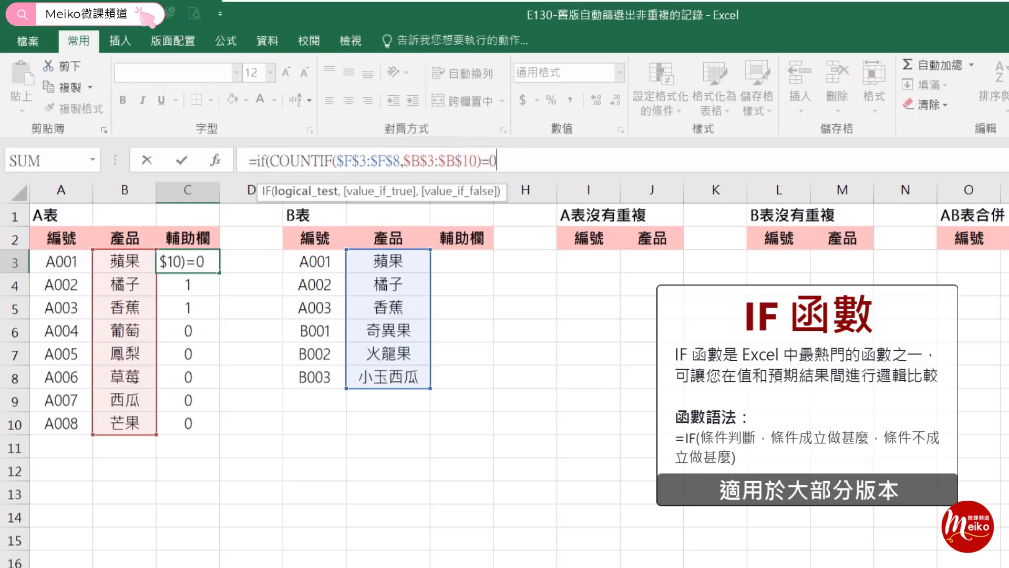
{"action": "type", "text": ","}
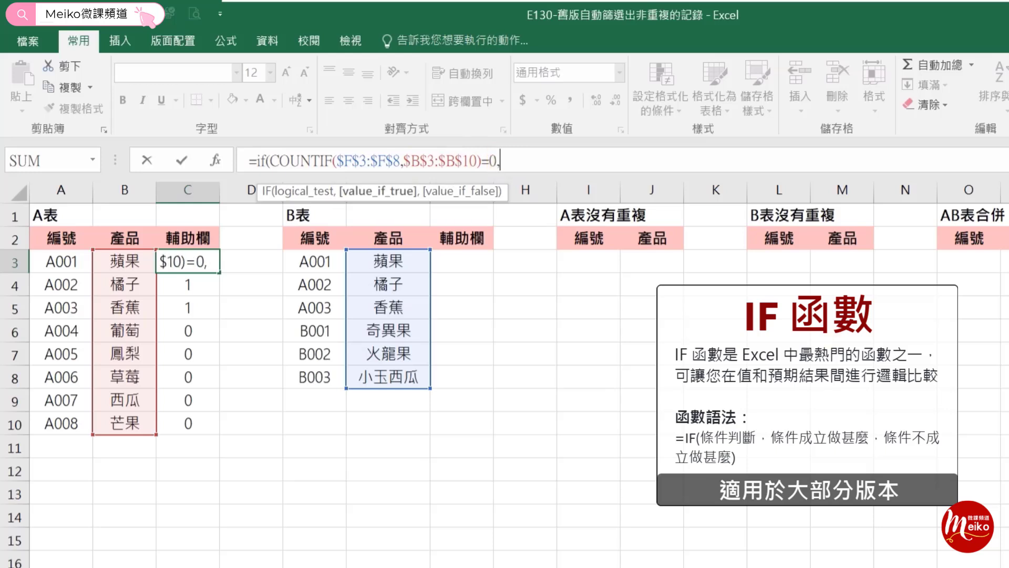
{"action": "type", "text": "\"X"}
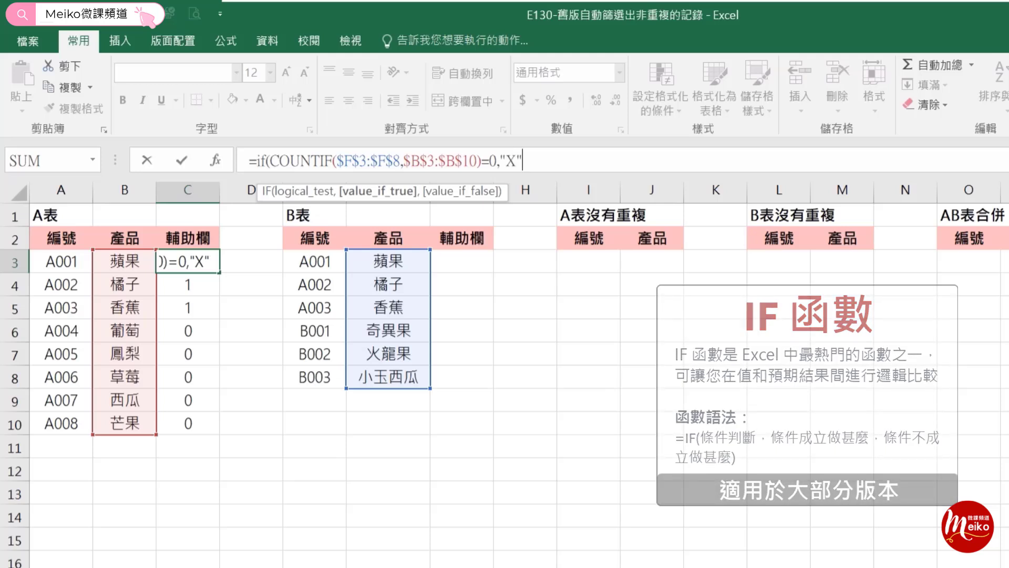
{"action": "type", "text": "\","}
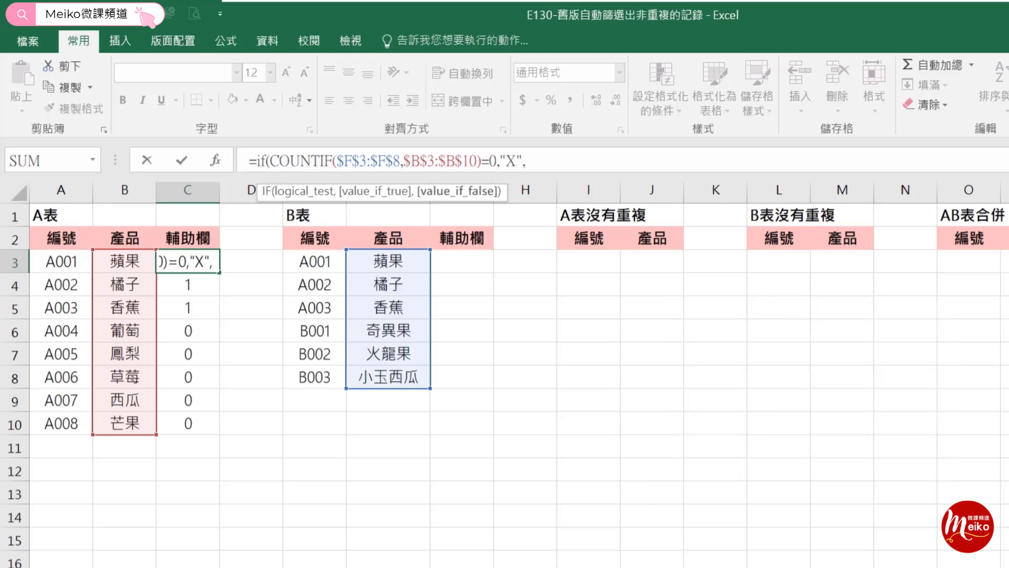
{"action": "type", "text": "\"V"}
{"action": "key", "text": "Return"}
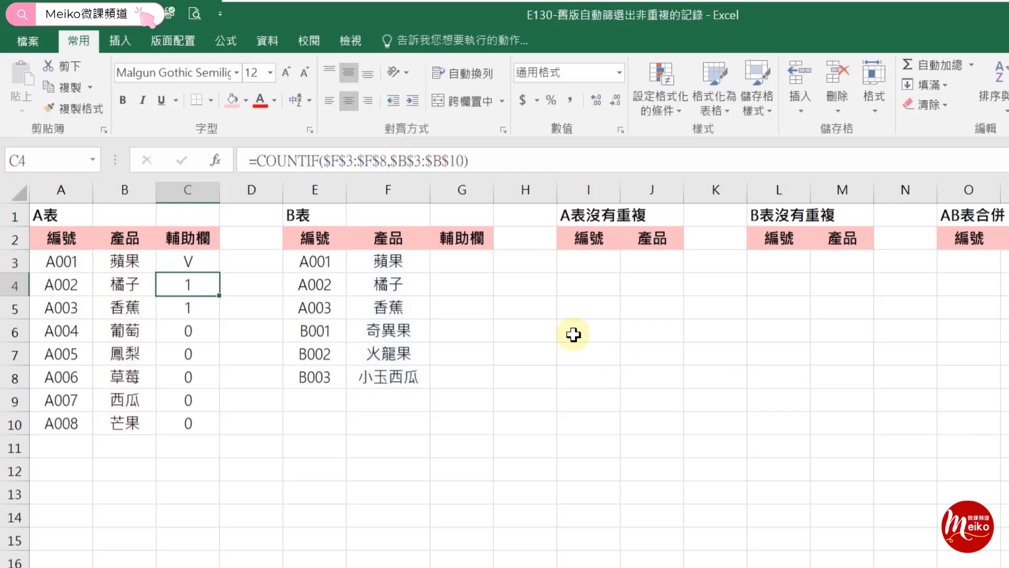
Fill the IF formula from C3 down to C10 in A表's 輔助欄.
{"action": "left_click", "coordinate": [212, 269]}
{"action": "left_click_drag", "start_coordinate": [220, 275], "coordinate": [194, 427]}
{"action": "left_click", "coordinate": [460, 445]}
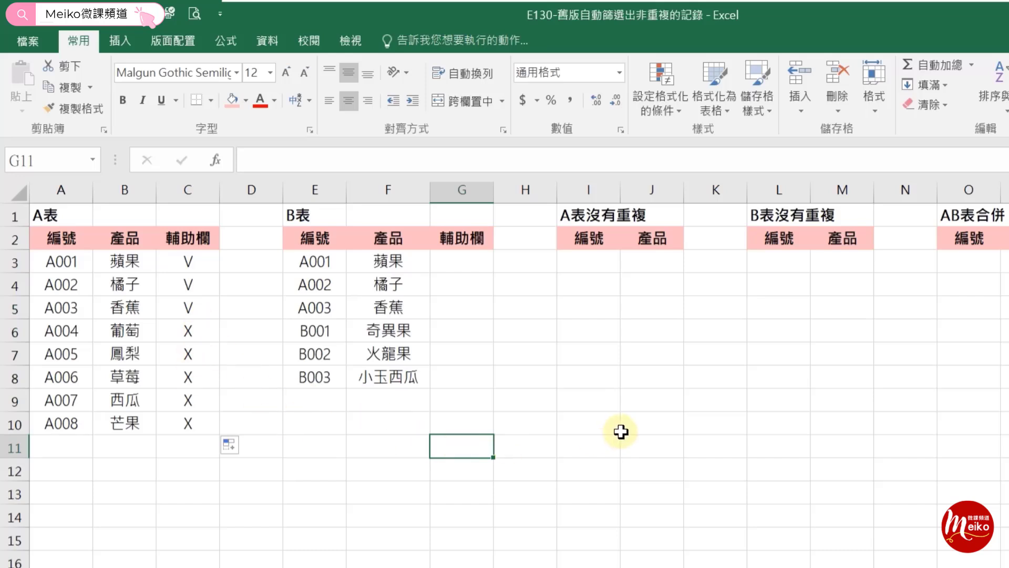
Highlight duplicate values across the 產品 ranges B3:B10 and F3:F10 with 綠色填滿與深綠色文字 conditional formatting.
{"action": "left_click_drag", "start_coordinate": [131, 263], "coordinate": [133, 421]}
{"action": "left_click_drag", "start_coordinate": [391, 261], "coordinate": [379, 424], "text": "ctrl"}
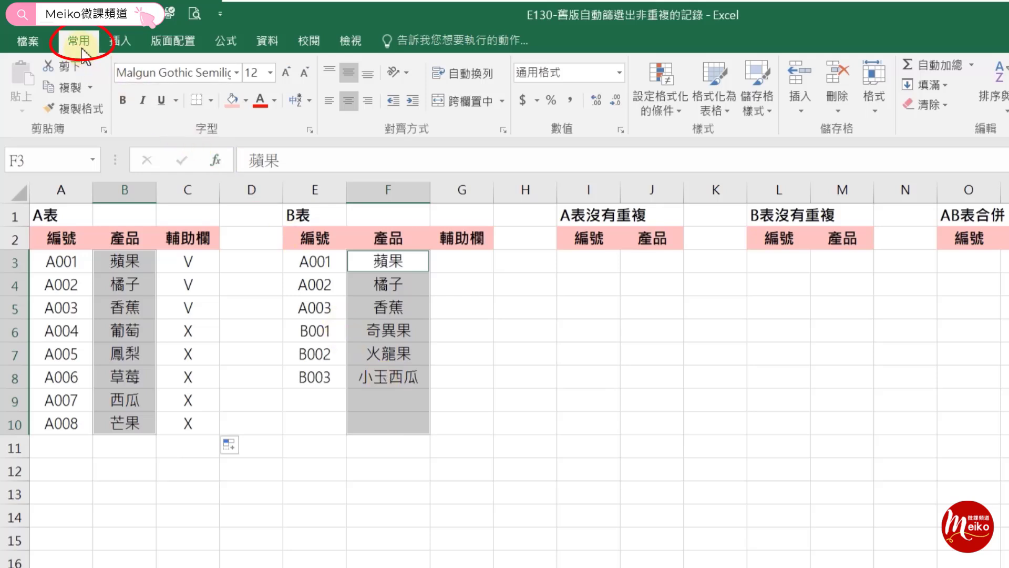
{"action": "left_click", "coordinate": [660, 109]}
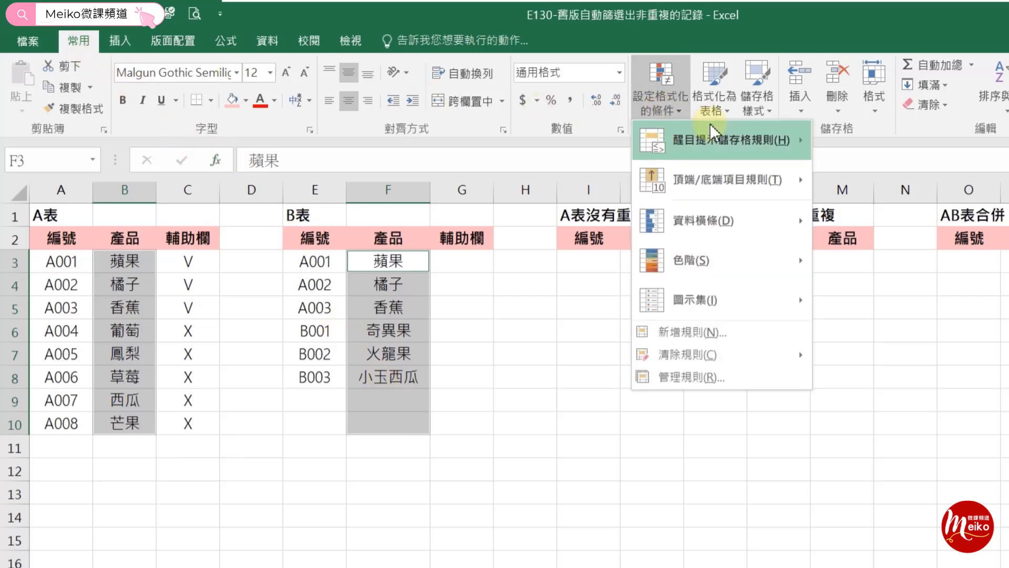
{"action": "mouse_move", "coordinate": [717, 137]}
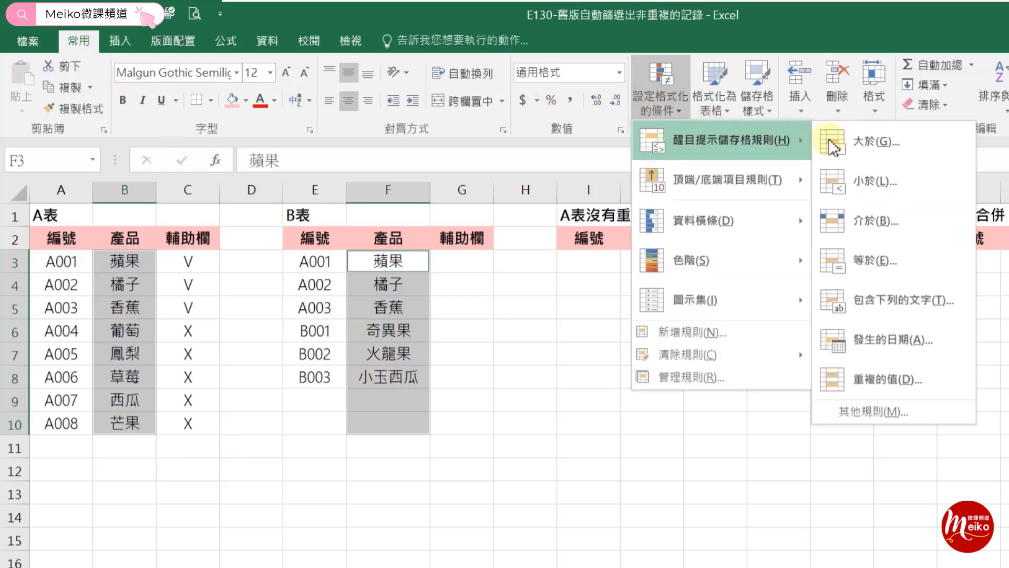
{"action": "left_click", "coordinate": [874, 380]}
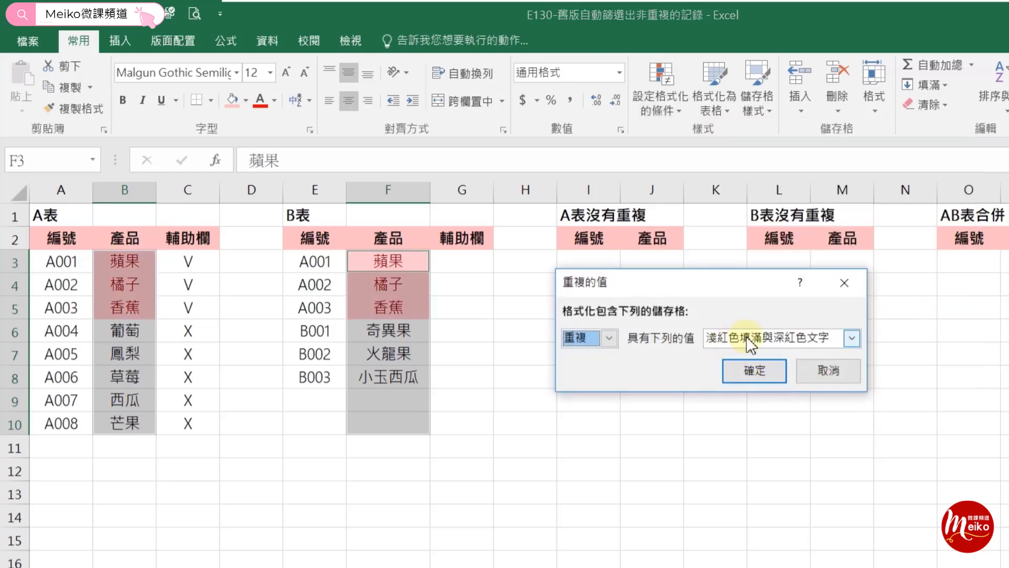
{"action": "left_click", "coordinate": [746, 337]}
{"action": "left_click", "coordinate": [753, 391]}
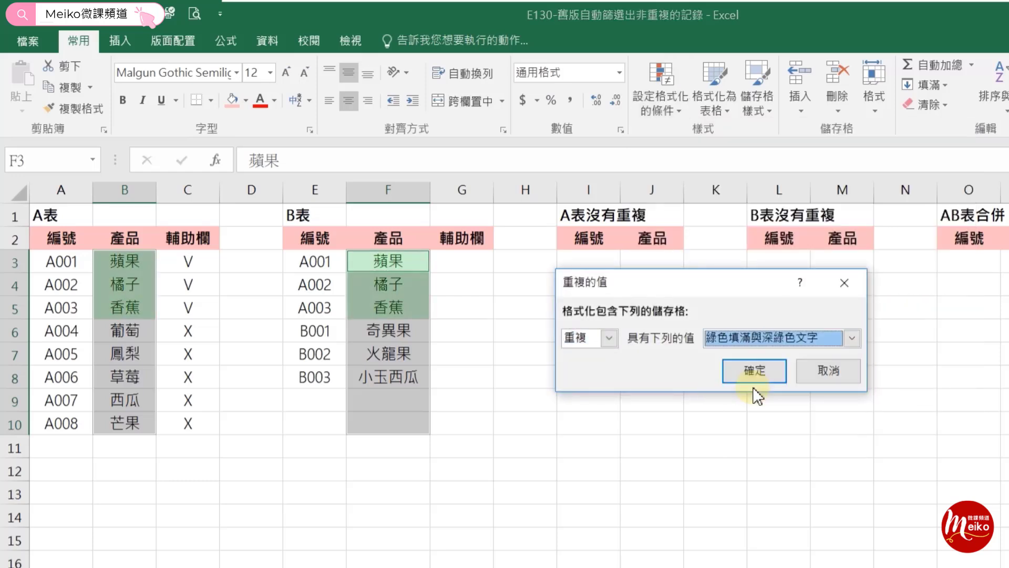
{"action": "left_click", "coordinate": [750, 370]}
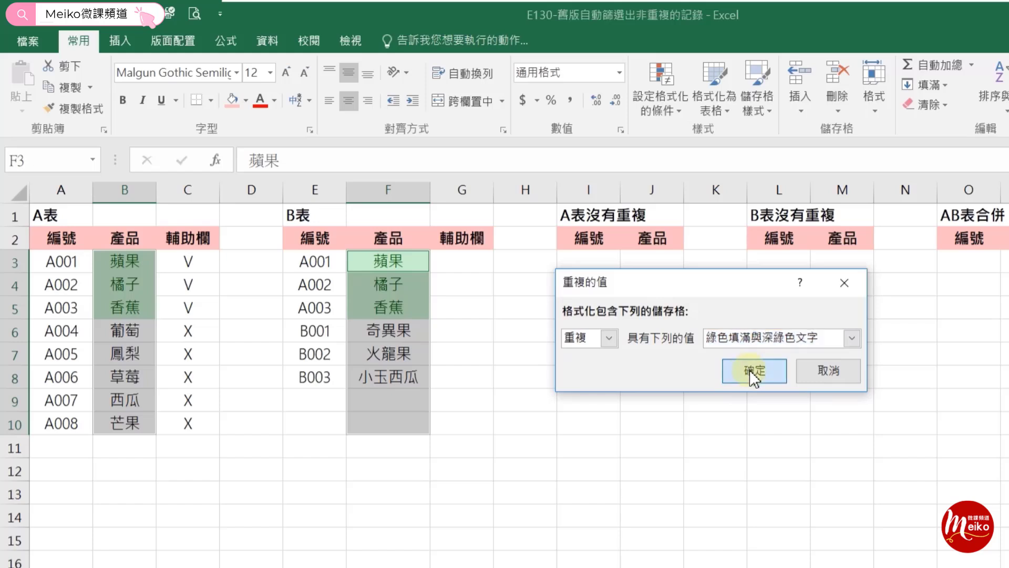
Extend the duplicate-value rule's applied range to =$B$3:$B$100,$F$3:$F$100.
{"action": "left_click", "coordinate": [669, 94]}
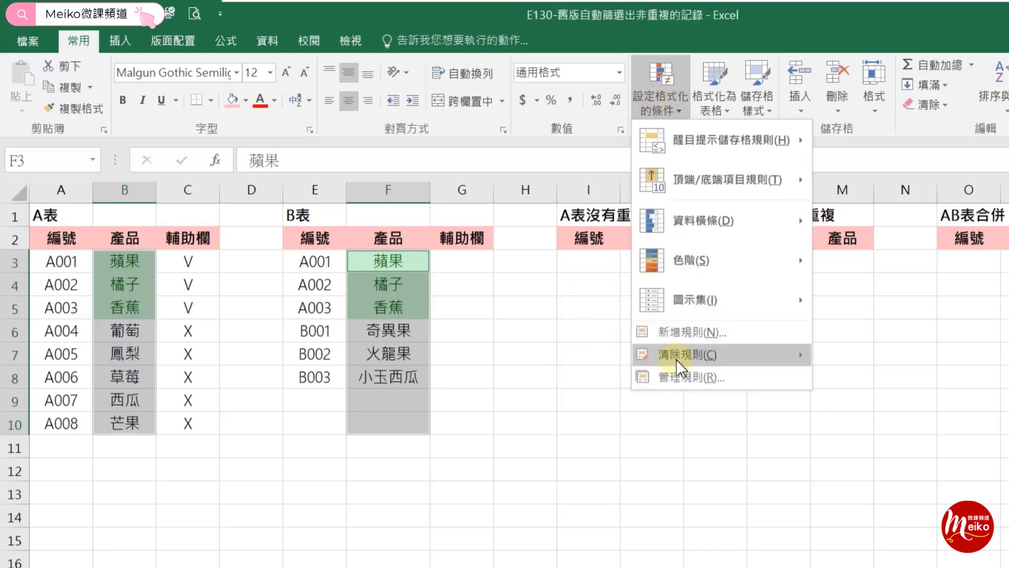
{"action": "left_click", "coordinate": [681, 382]}
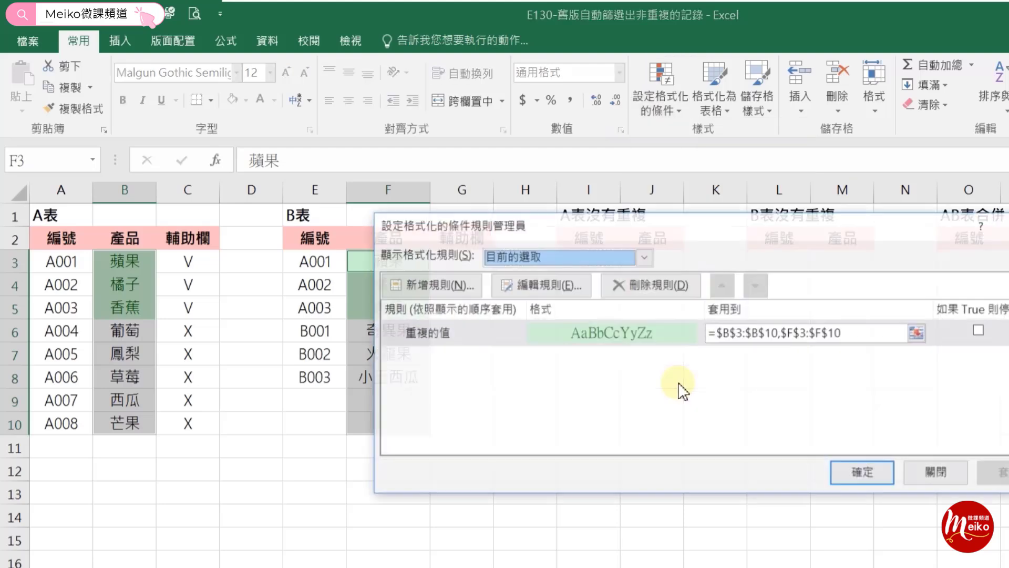
{"action": "left_click", "coordinate": [778, 332]}
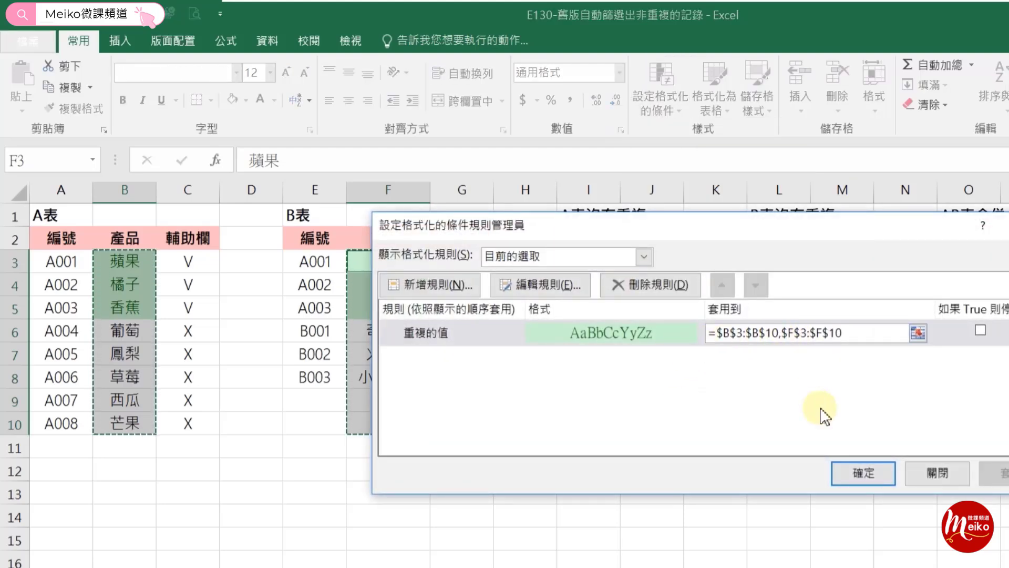
{"action": "type", "text": "0"}
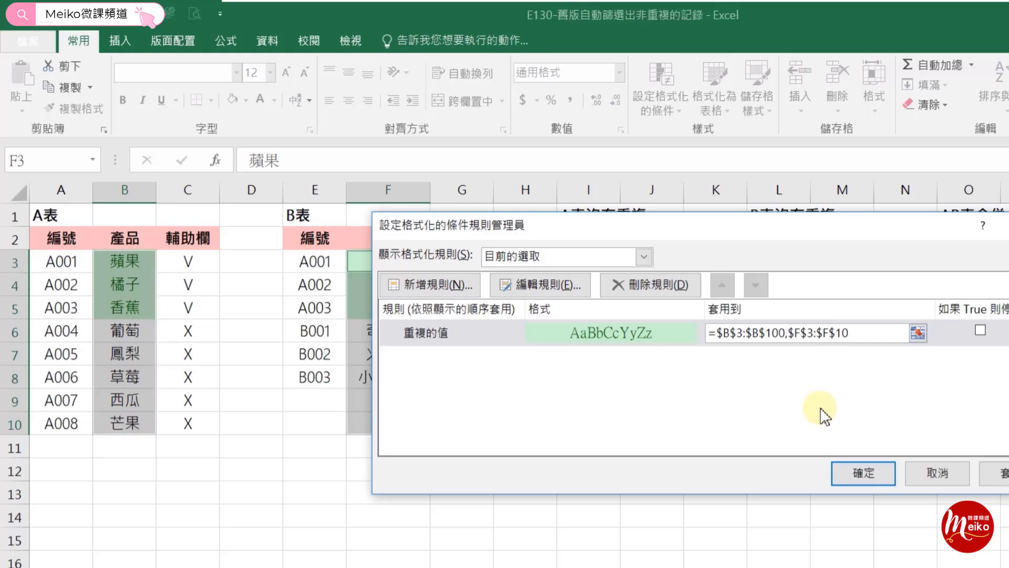
{"action": "left_click", "coordinate": [851, 334]}
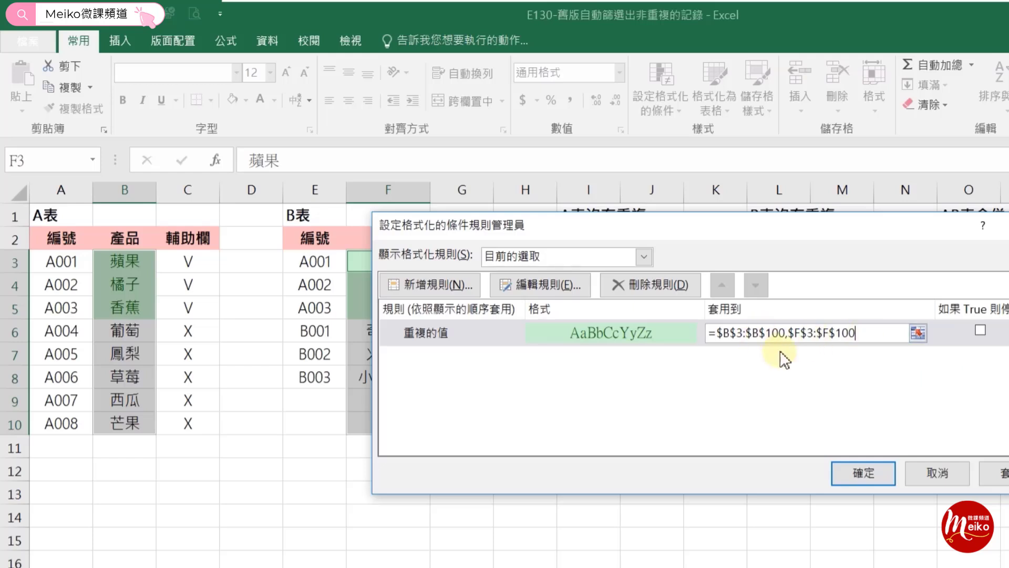
{"action": "left_click", "coordinate": [878, 471]}
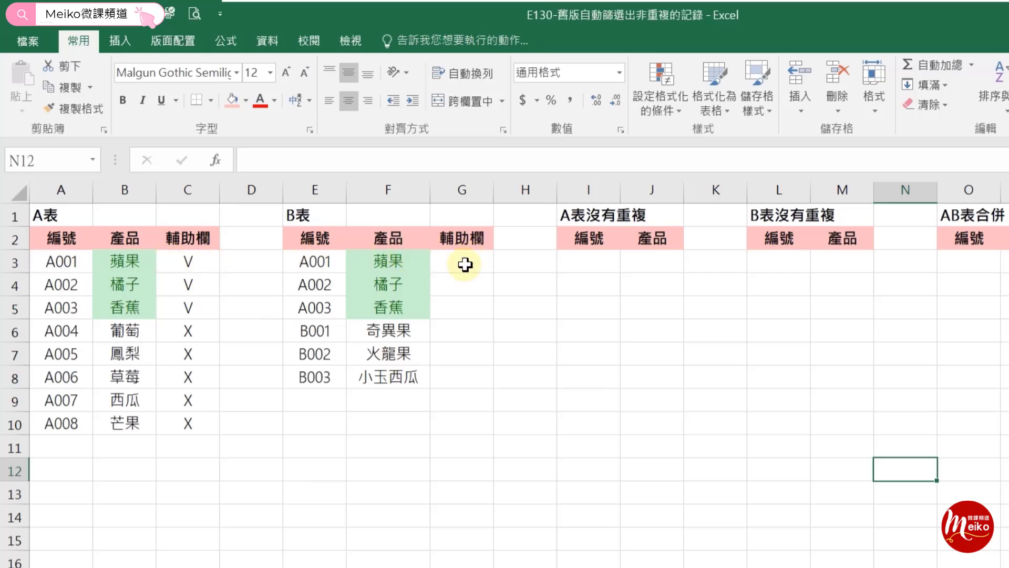
Copy the formula text of C3 into G3, the first 輔助欄 cell of B表.
{"action": "left_click", "coordinate": [190, 258]}
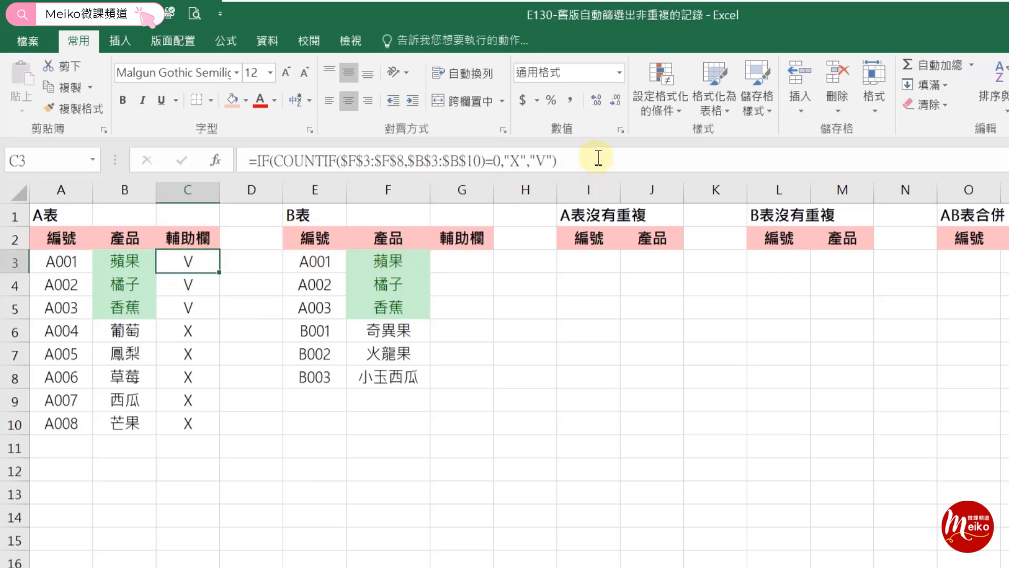
{"action": "left_click_drag", "start_coordinate": [594, 158], "coordinate": [226, 170]}
{"action": "key", "text": "ctrl+c"}
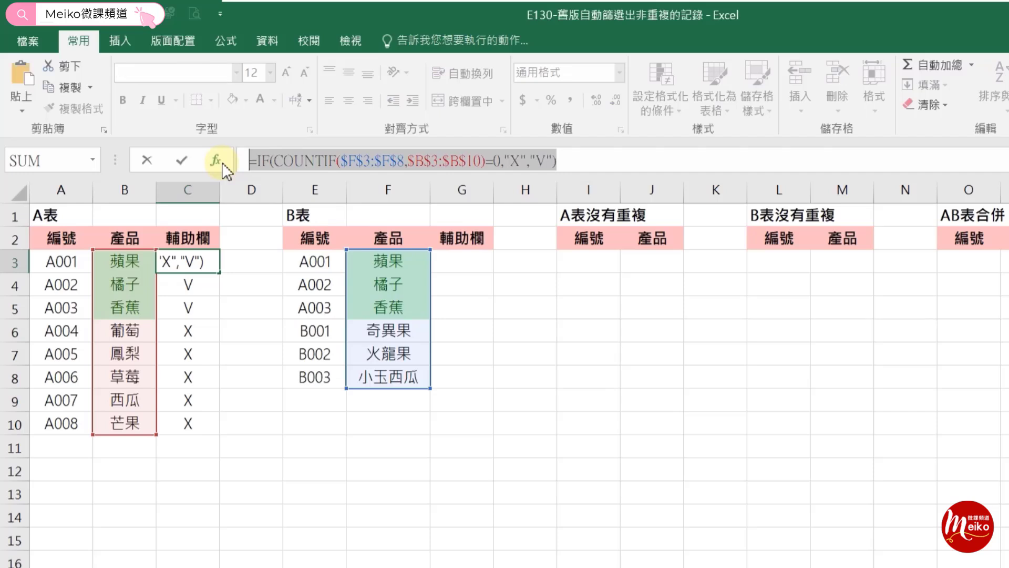
{"action": "key", "text": "Escape"}
{"action": "left_click", "coordinate": [460, 261]}
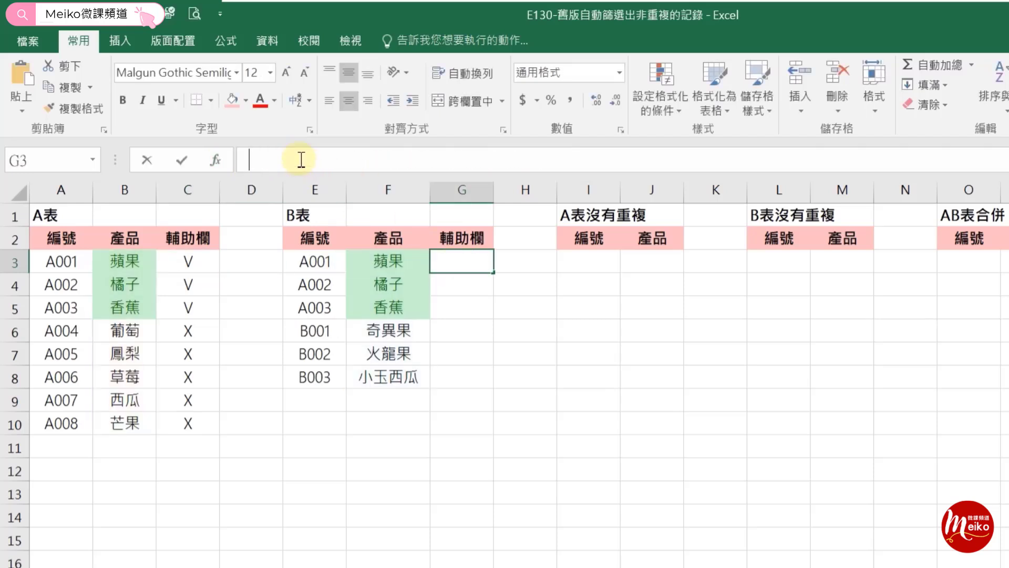
{"action": "left_click", "coordinate": [299, 159]}
{"action": "key", "text": "ctrl+v"}
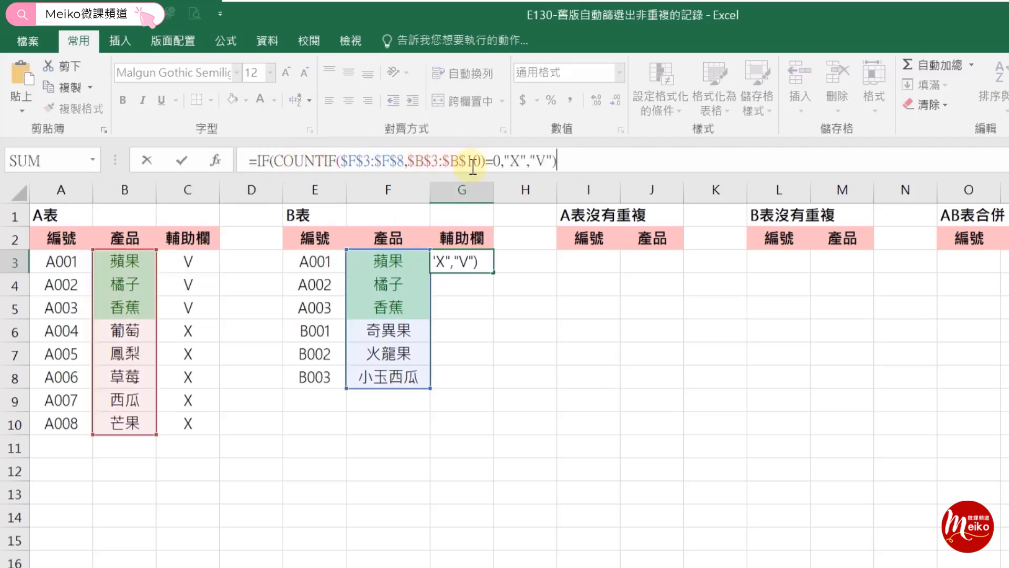
Swap the COUNTIF arguments in G3 so the formula reads =IF(COUNTIF($B$3:$B$10,$F$3:$F$8)=0,"X","V").
{"action": "left_click_drag", "start_coordinate": [481, 160], "coordinate": [403, 160]}
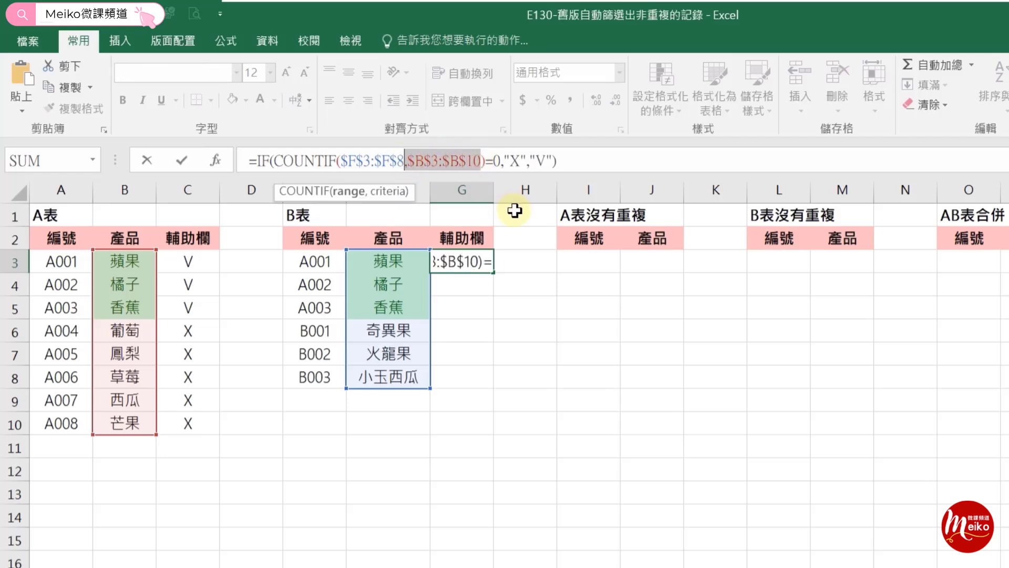
{"action": "key", "text": "Delete"}
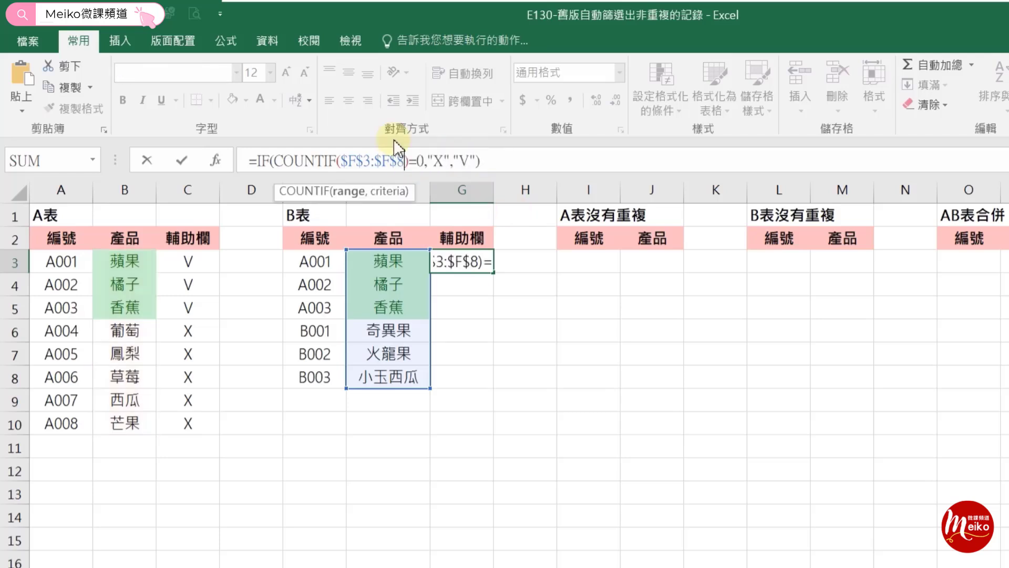
{"action": "left_click", "coordinate": [341, 160]}
{"action": "key", "text": "ctrl+v"}
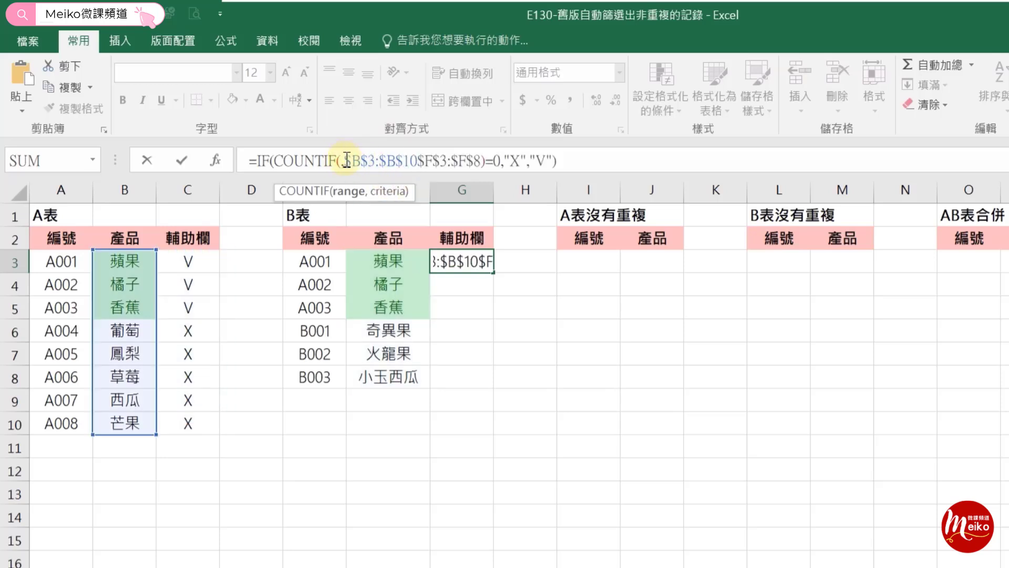
{"action": "left_click", "coordinate": [342, 160]}
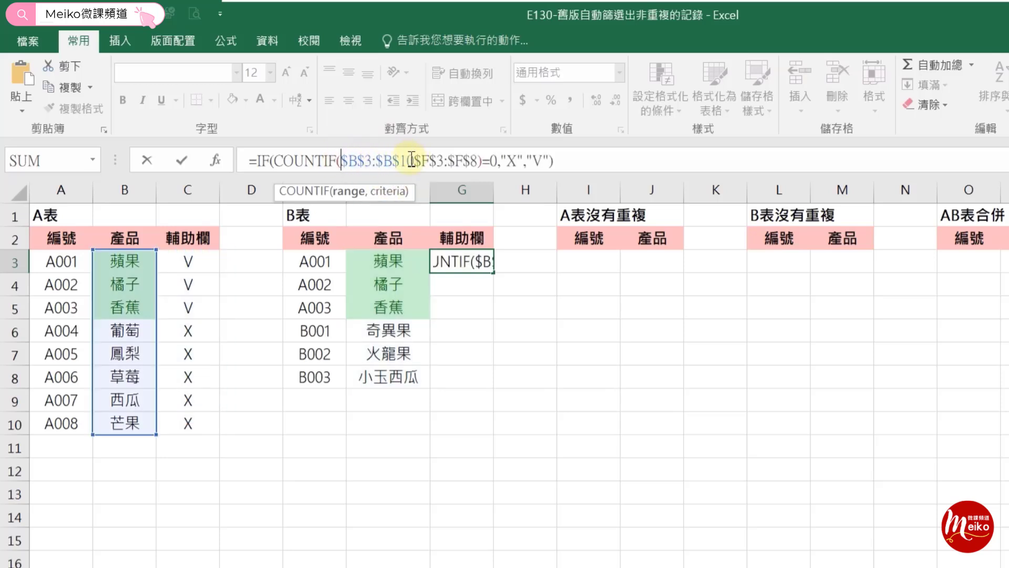
{"action": "type", "text": ","}
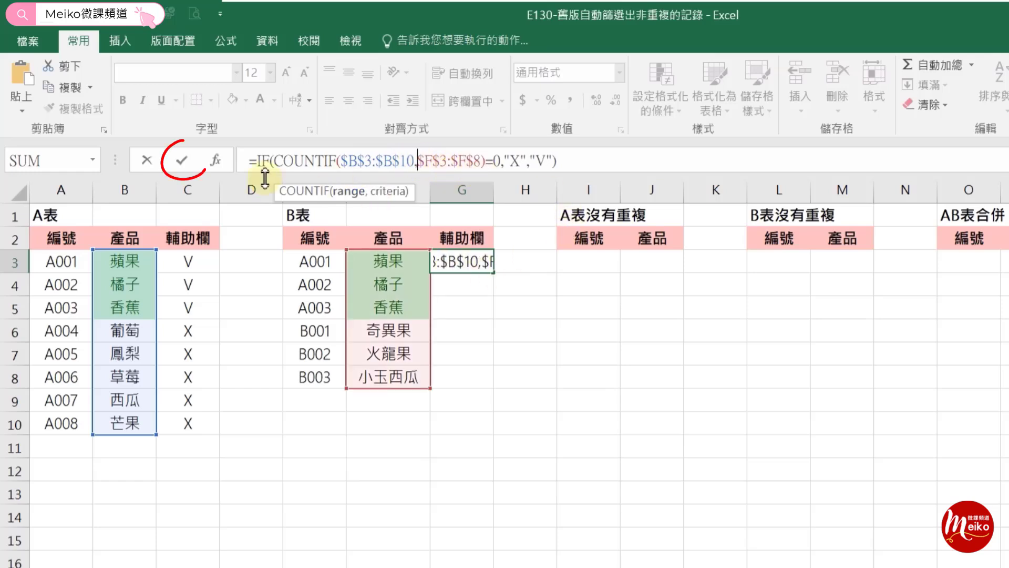
{"action": "left_click", "coordinate": [183, 163]}
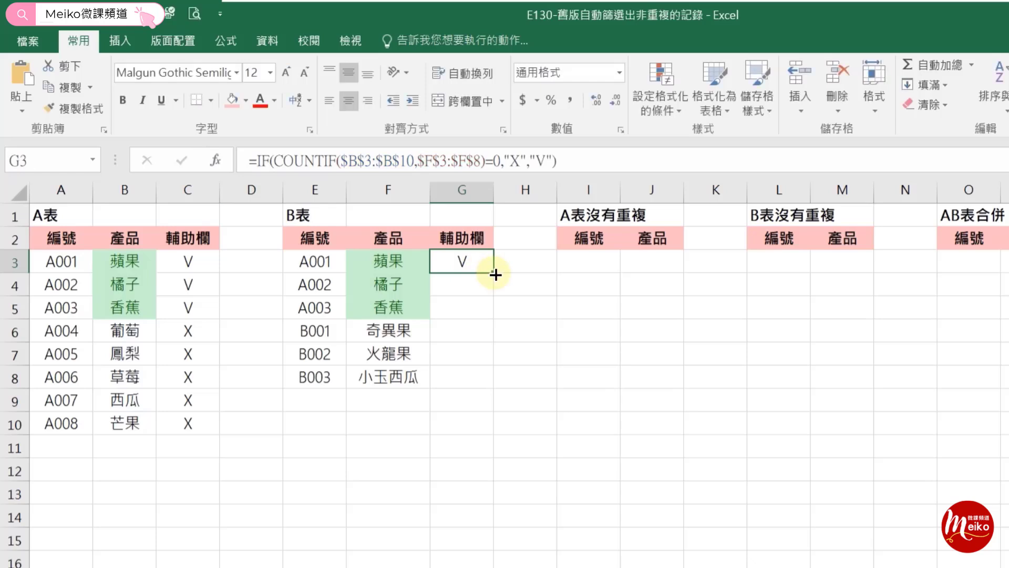
Fill the G3 formula down to G8 and check the copied formula in G4.
{"action": "left_click_drag", "start_coordinate": [493, 272], "coordinate": [484, 387]}
{"action": "left_click", "coordinate": [604, 367]}
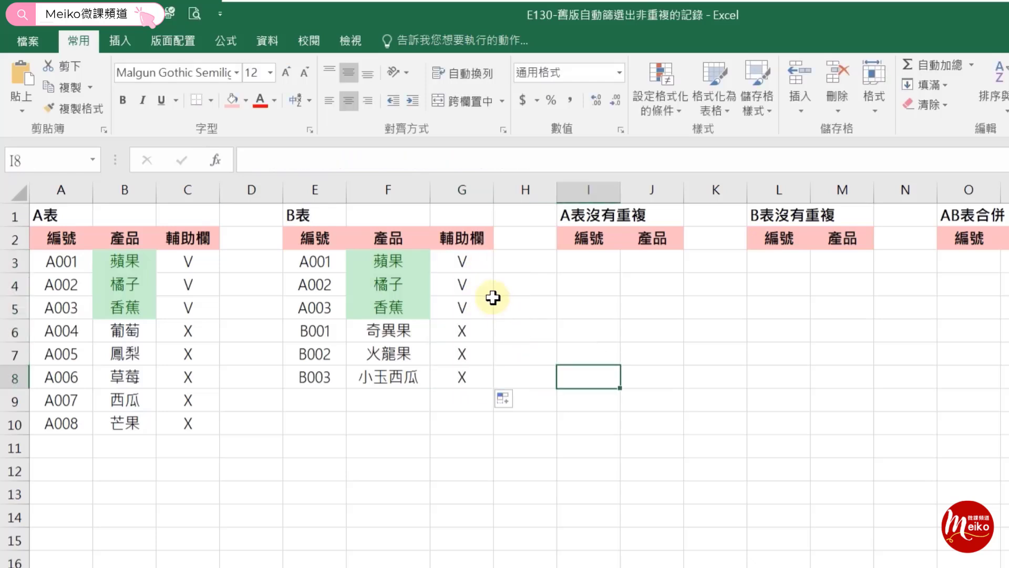
{"action": "left_click", "coordinate": [463, 279]}
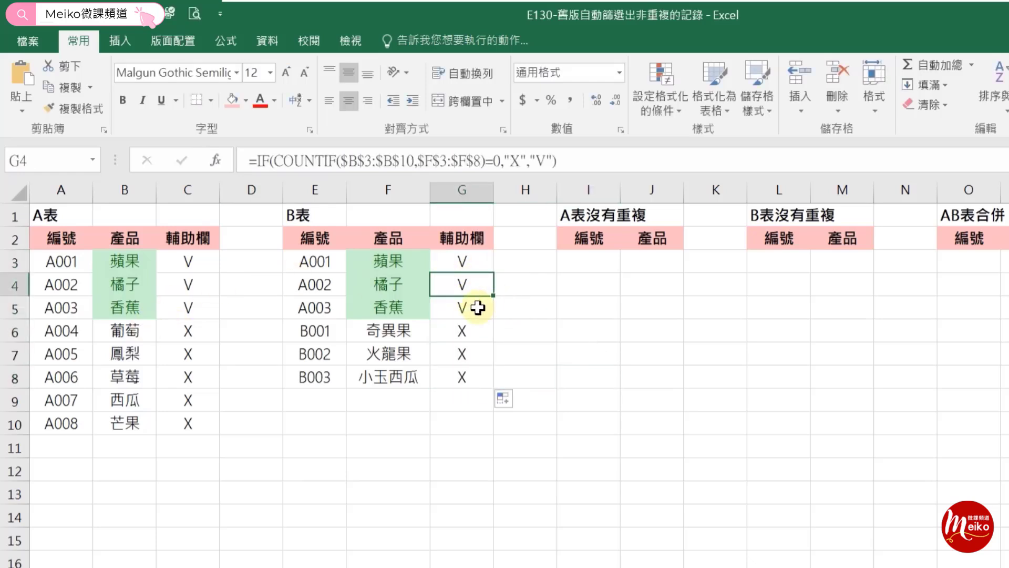
Review the empty A表沒有重複 area and the X-marked A表 records in A6:C10 that belong there.
{"action": "left_click", "coordinate": [597, 261]}
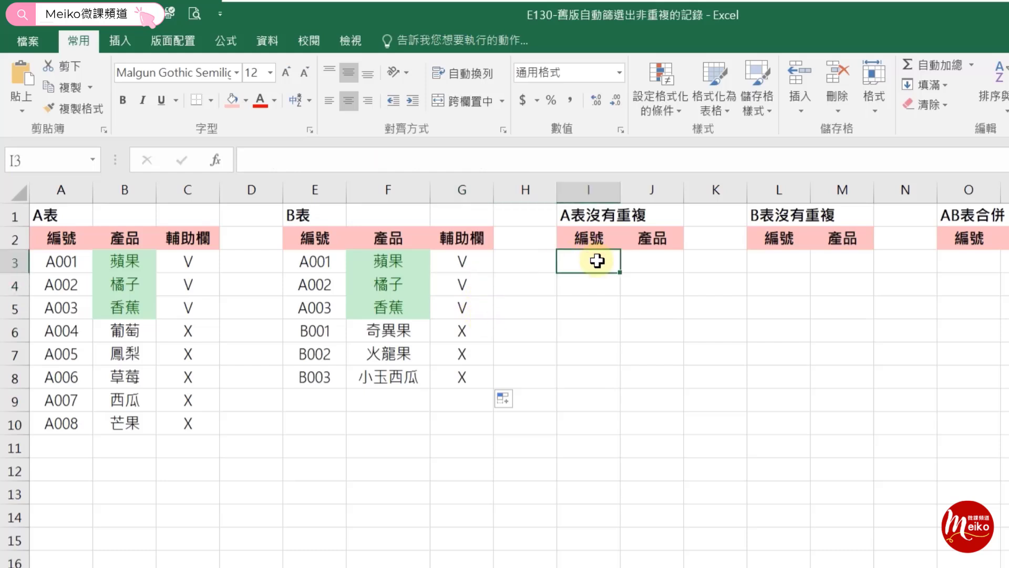
{"action": "left_click", "coordinate": [591, 193]}
{"action": "left_click", "coordinate": [591, 256]}
{"action": "left_click_drag", "start_coordinate": [61, 331], "coordinate": [181, 421]}
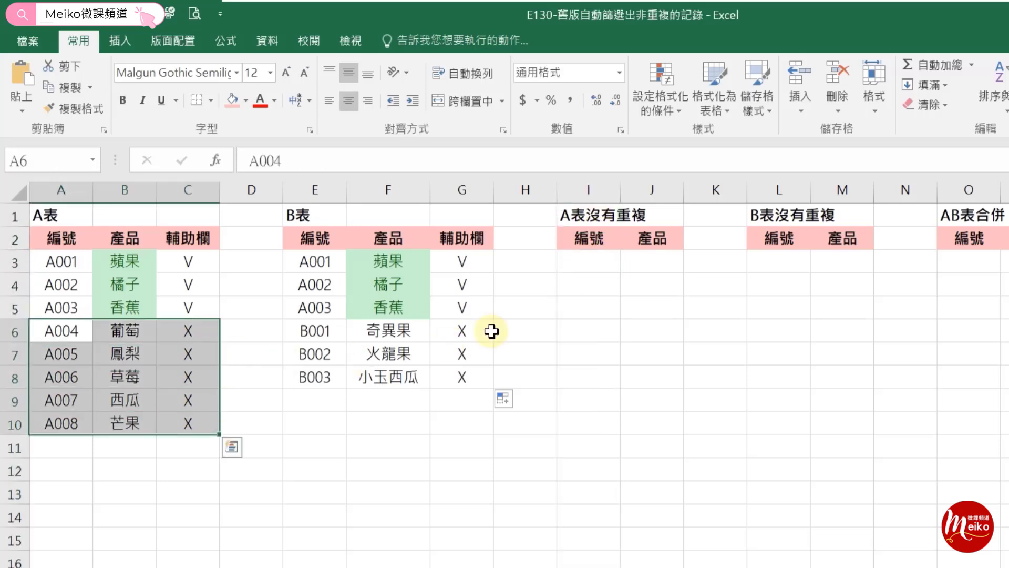
Start an IF formula in I3, the first 編號 cell of A表沒有重複, testing whether $C$3:$C$100 equals "X".
{"action": "left_click", "coordinate": [583, 263]}
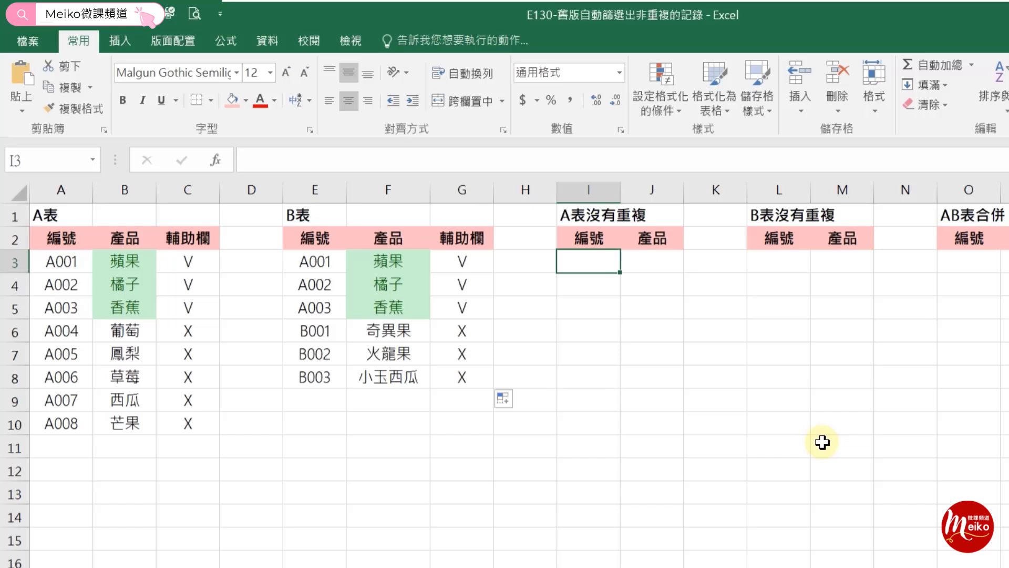
{"action": "type", "text": "="}
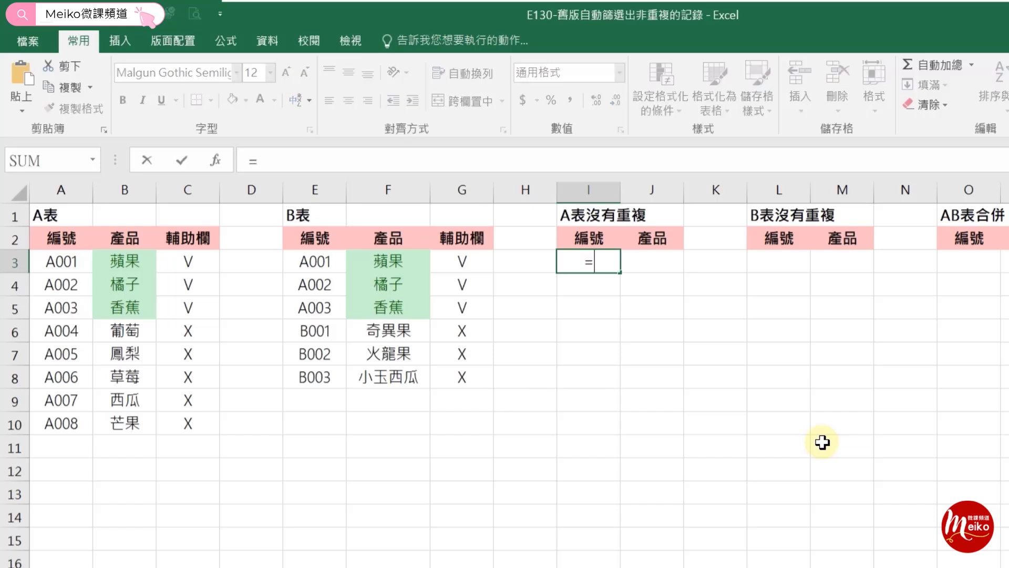
{"action": "type", "text": "if("}
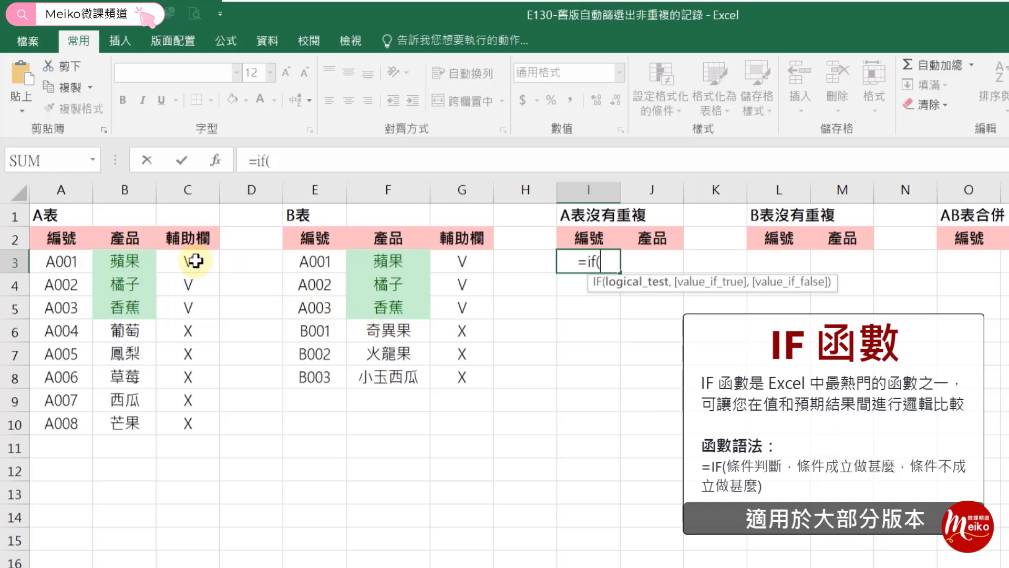
{"action": "left_click_drag", "start_coordinate": [198, 262], "coordinate": [180, 424]}
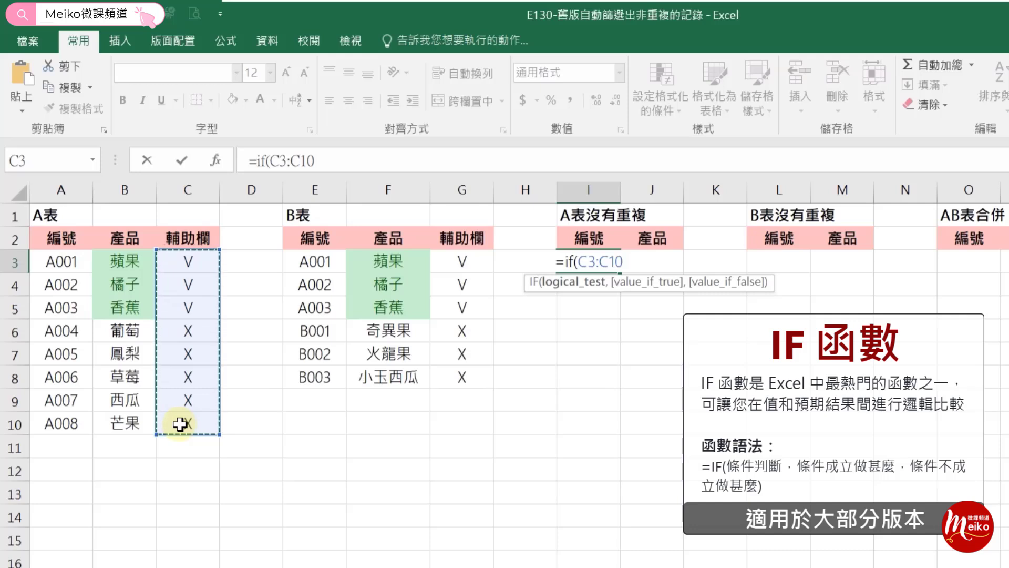
{"action": "key", "text": "F4"}
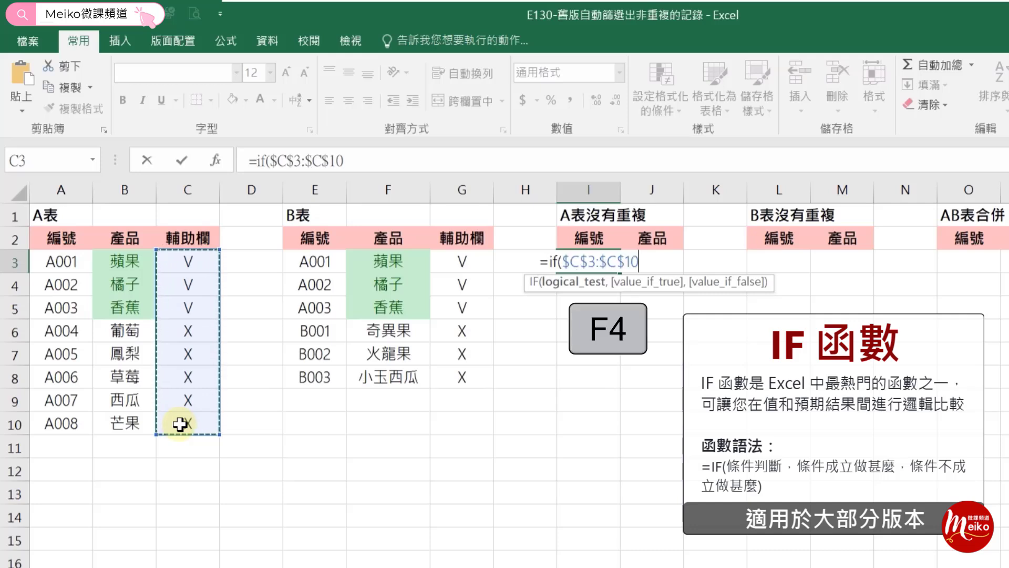
{"action": "left_click", "coordinate": [353, 160]}
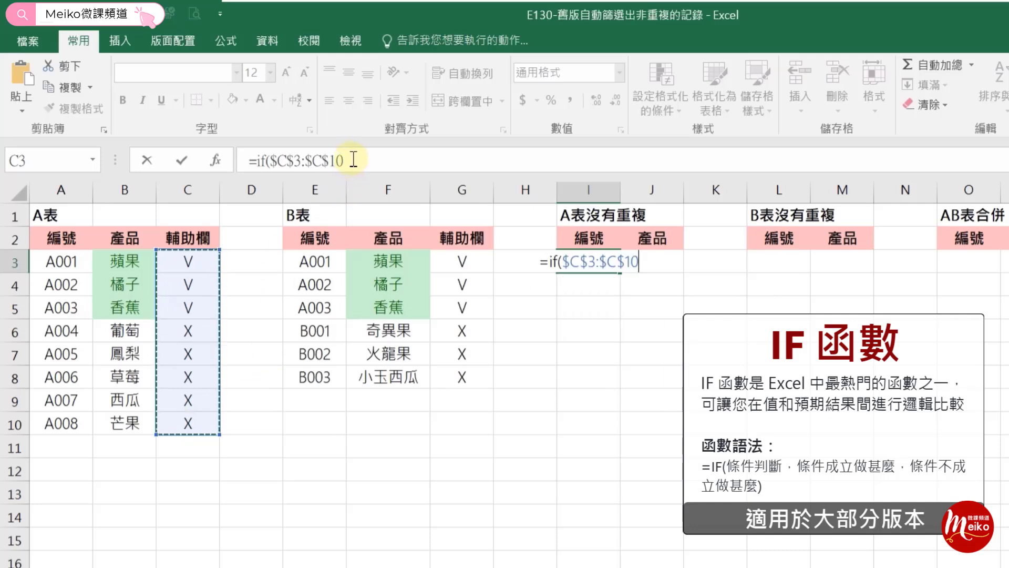
{"action": "type", "text": "0"}
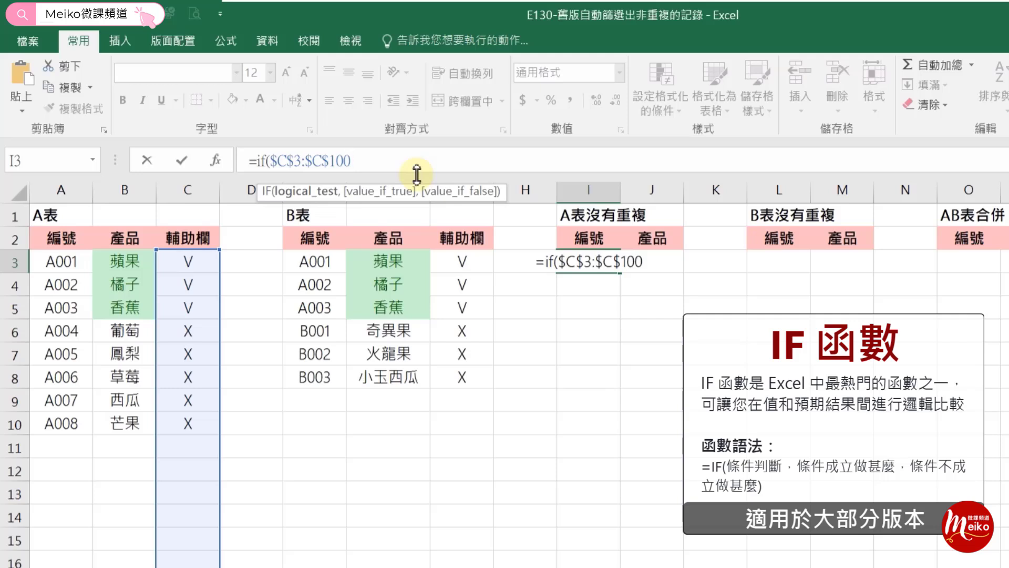
{"action": "type", "text": "="}
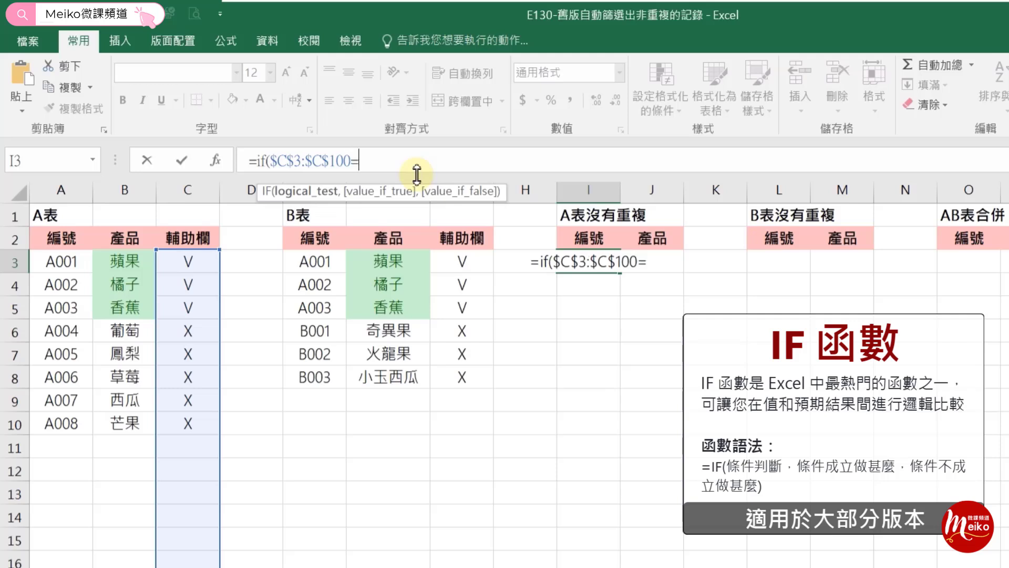
{"action": "type", "text": "\"X\""}
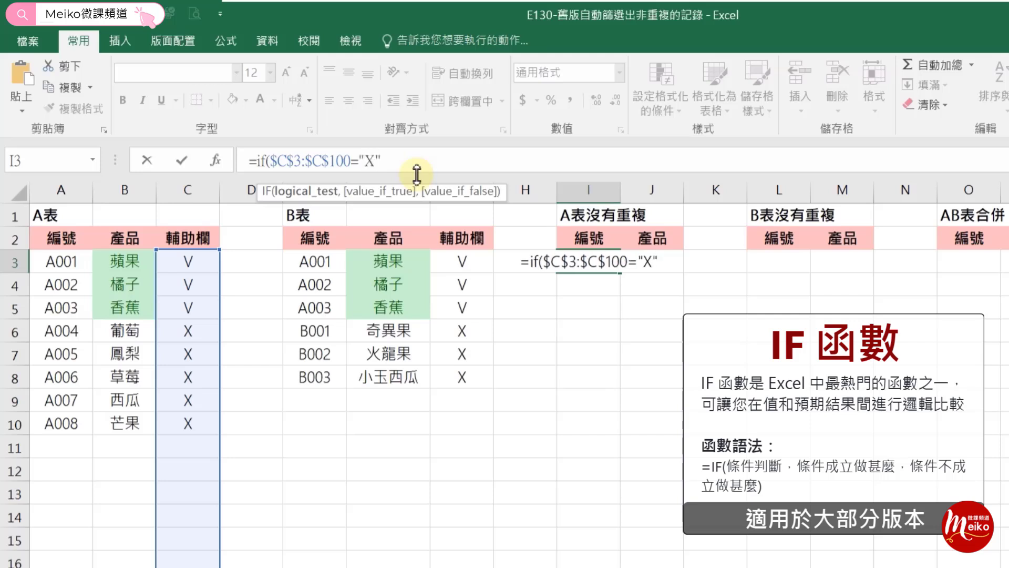
{"action": "type", "text": ","}
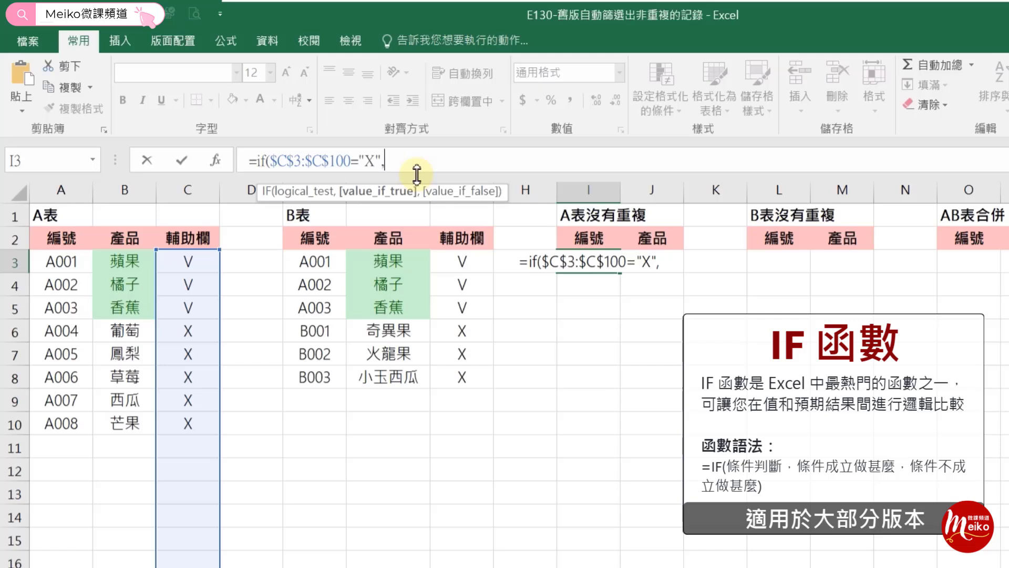
Complete the I3 formula with ROW($1:$98) as the value if true, and enter it.
{"action": "type", "text": "r"}
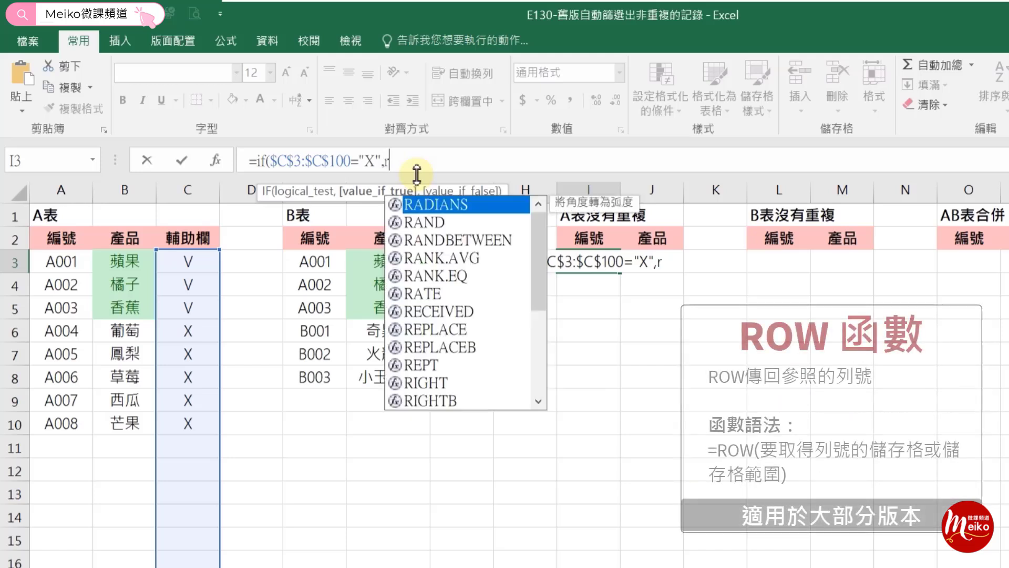
{"action": "type", "text": "ow(1"}
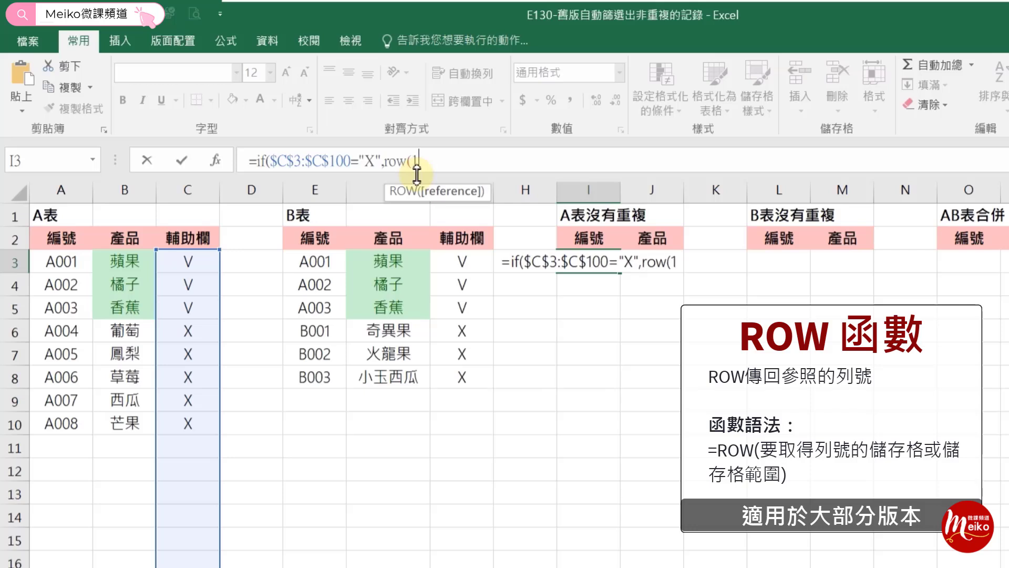
{"action": "type", "text": ":98"}
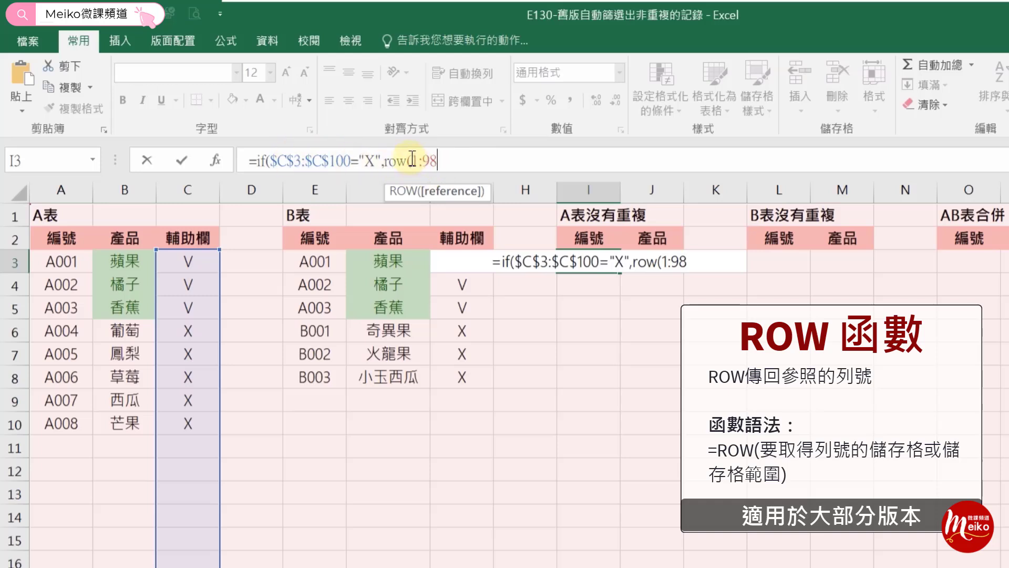
{"action": "left_click_drag", "start_coordinate": [412, 160], "coordinate": [437, 161]}
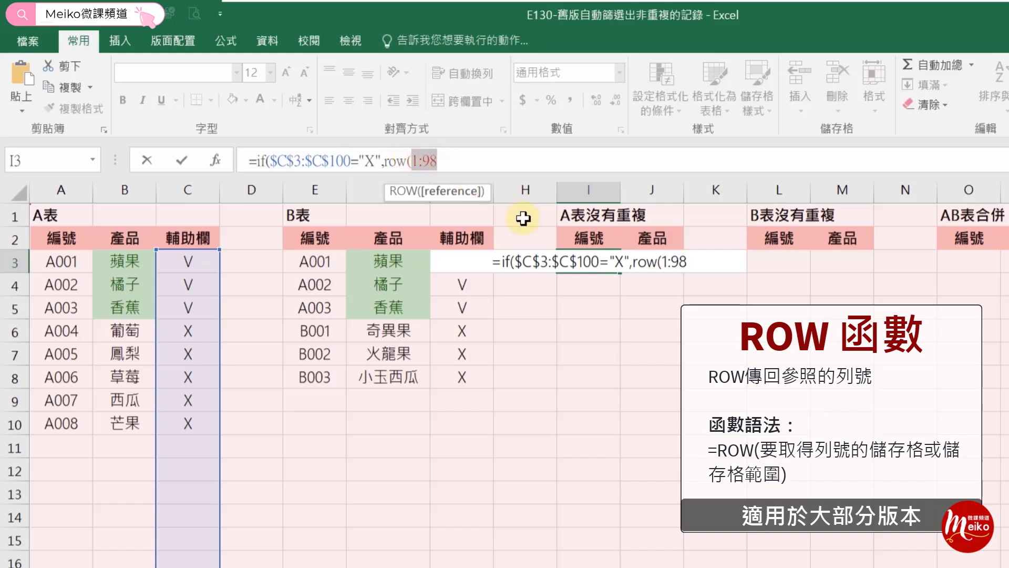
{"action": "key", "text": "F4"}
{"action": "left_click", "coordinate": [477, 163]}
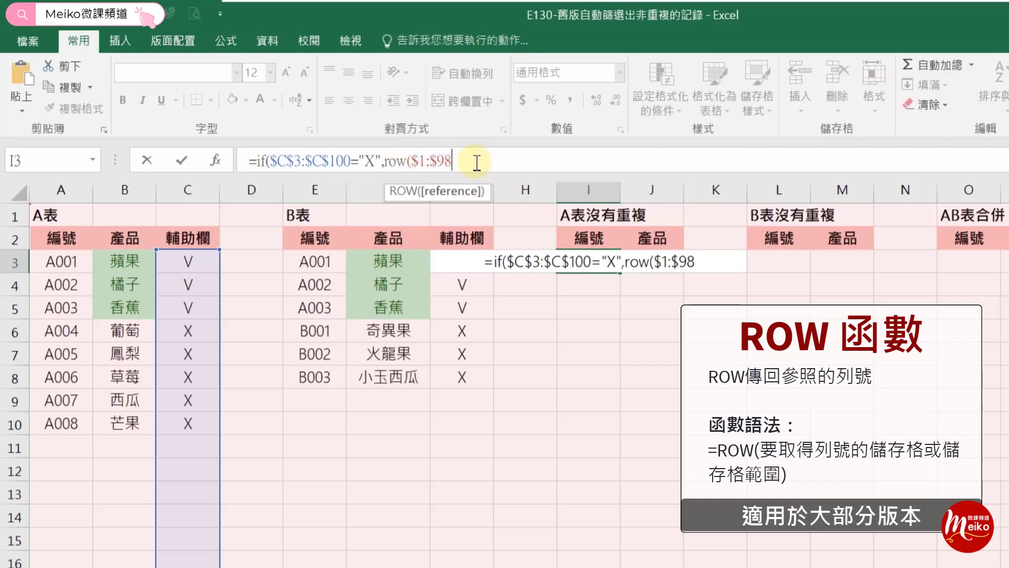
{"action": "type", "text": "))"}
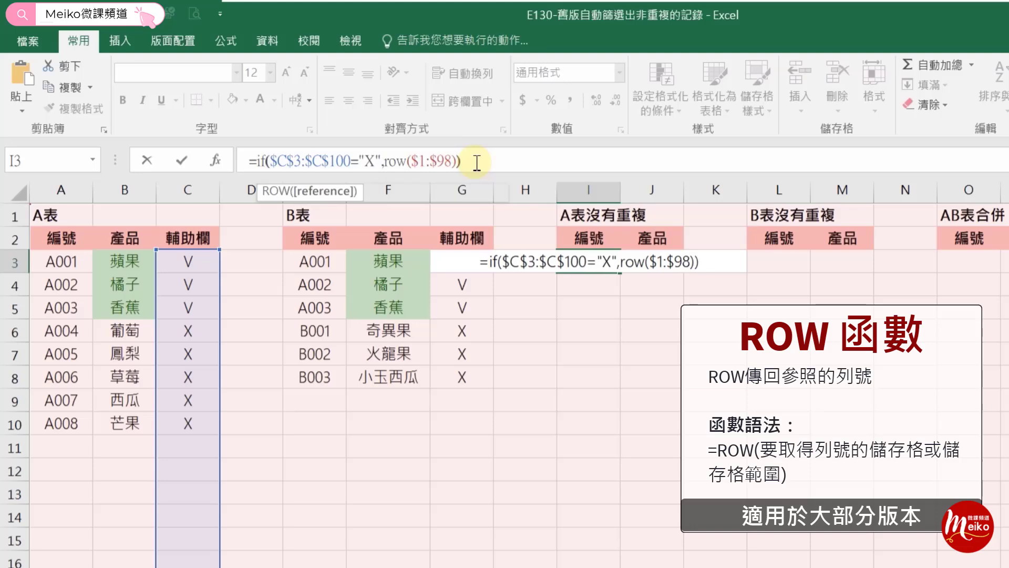
{"action": "key", "text": "ctrl+shift+Return"}
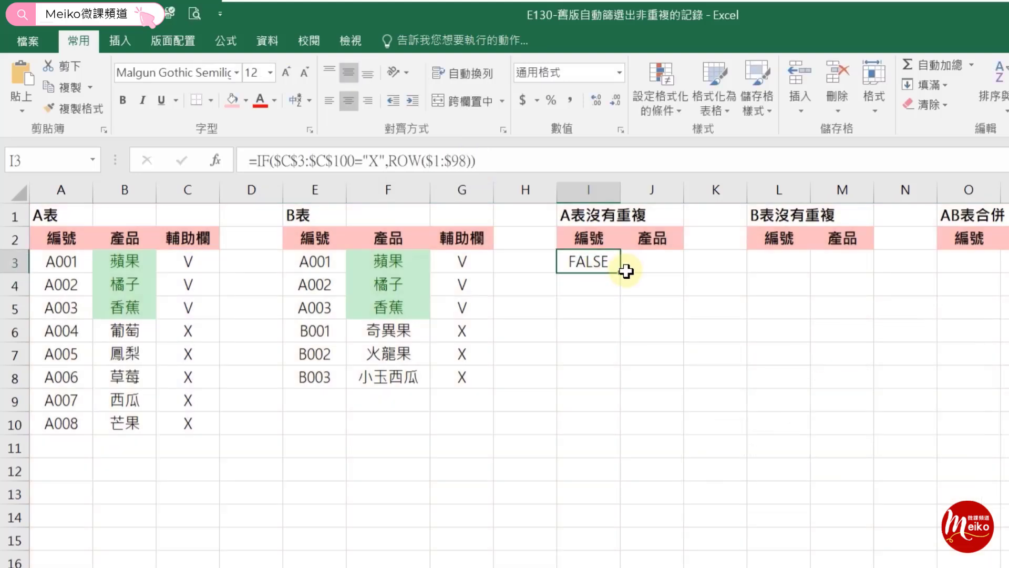
Fill the I3 formula down to I12 and re-enter the whole range as one array formula.
{"action": "left_click_drag", "start_coordinate": [619, 377], "coordinate": [606, 484]}
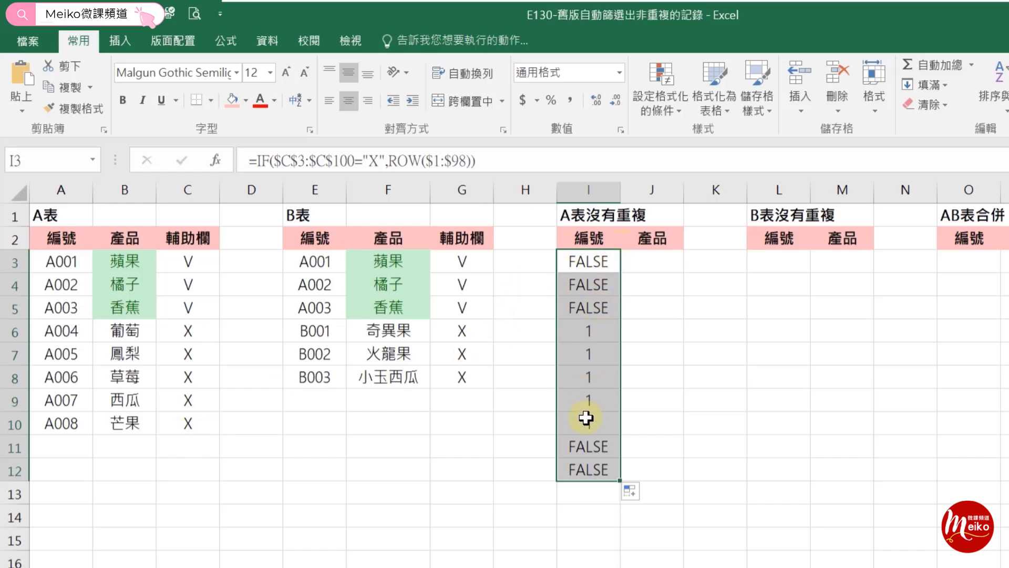
{"action": "left_click", "coordinate": [489, 160]}
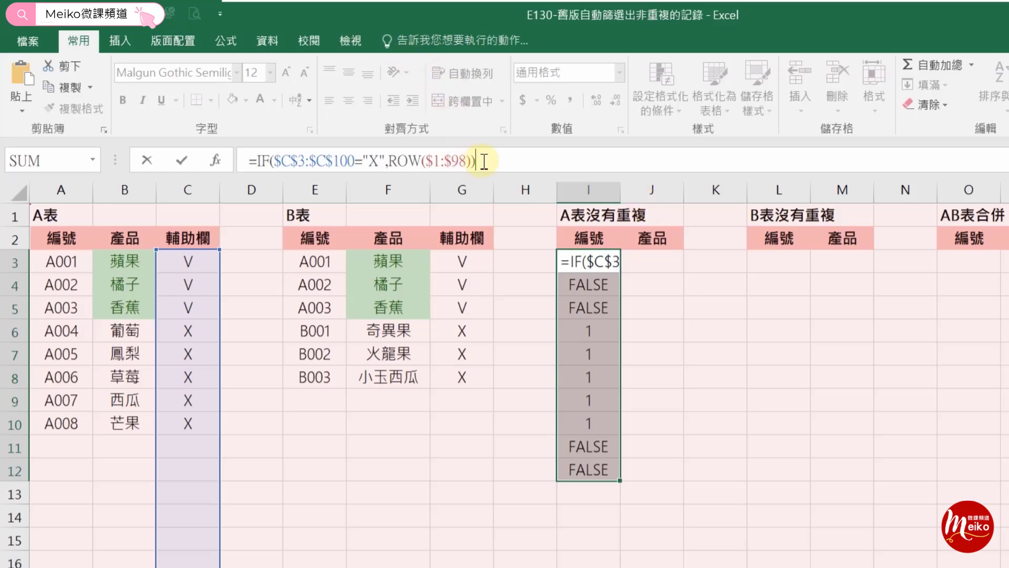
{"action": "key", "text": "ctrl+shift+Return"}
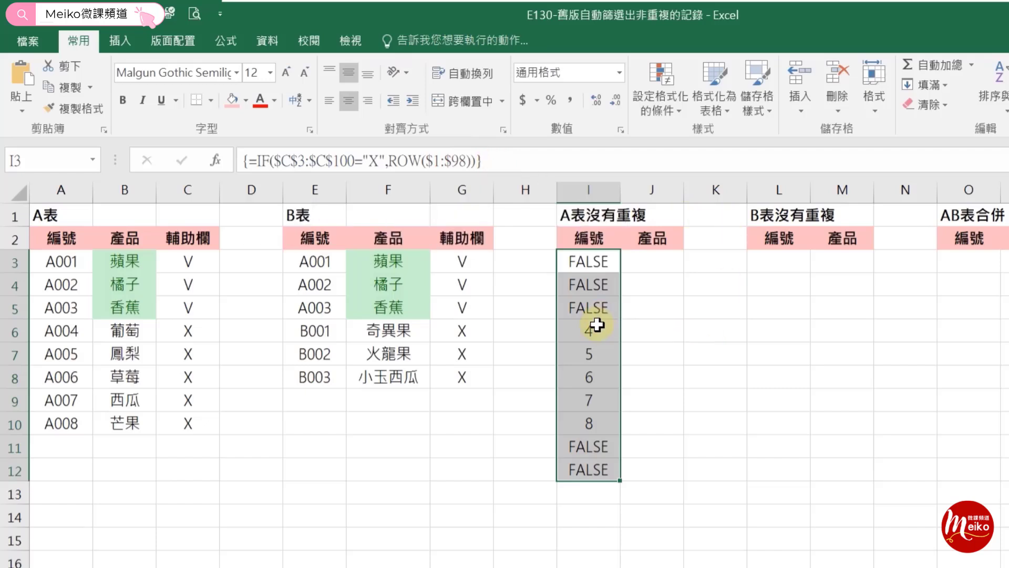
Examine the array formula results in I3:I8 against the V and X marks in A表's 輔助欄.
{"action": "left_click", "coordinate": [595, 261]}
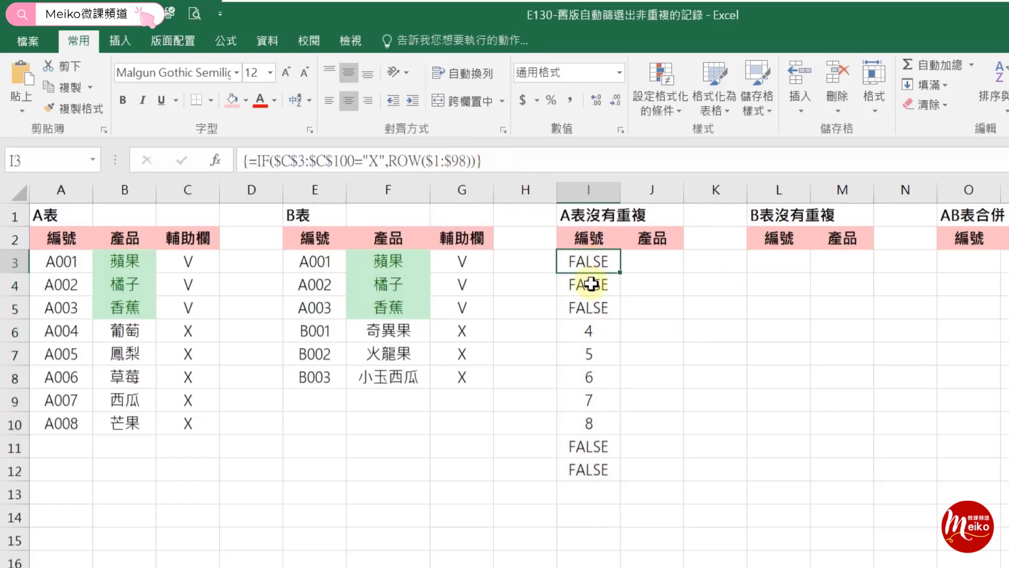
{"action": "left_click", "coordinate": [591, 284]}
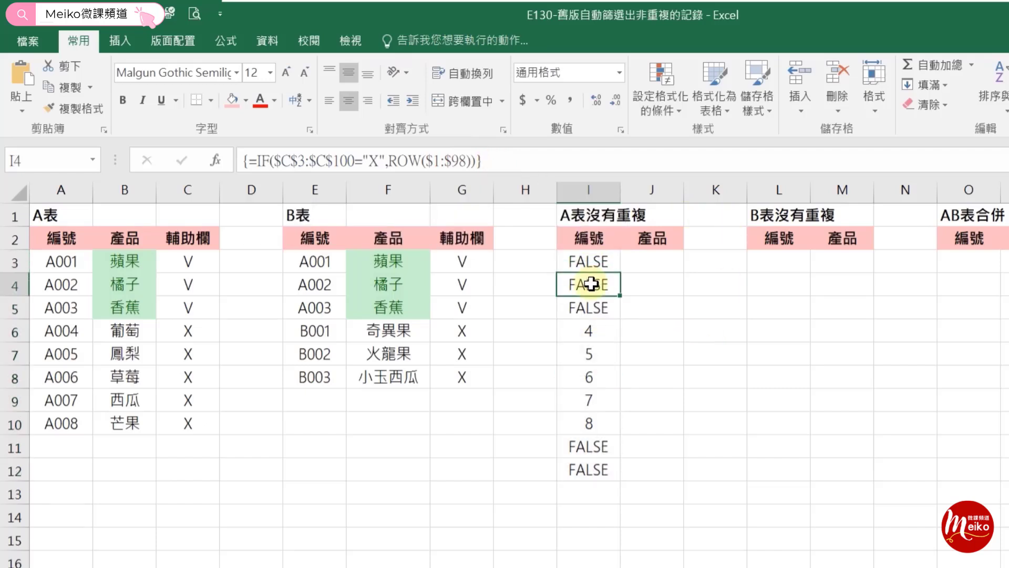
{"action": "left_click", "coordinate": [589, 331]}
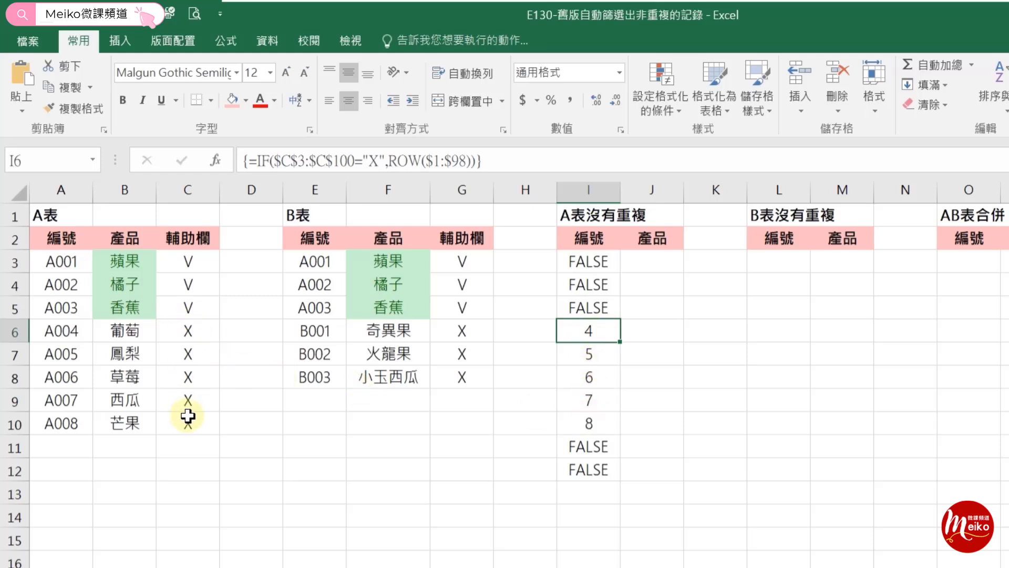
{"action": "left_click", "coordinate": [602, 261]}
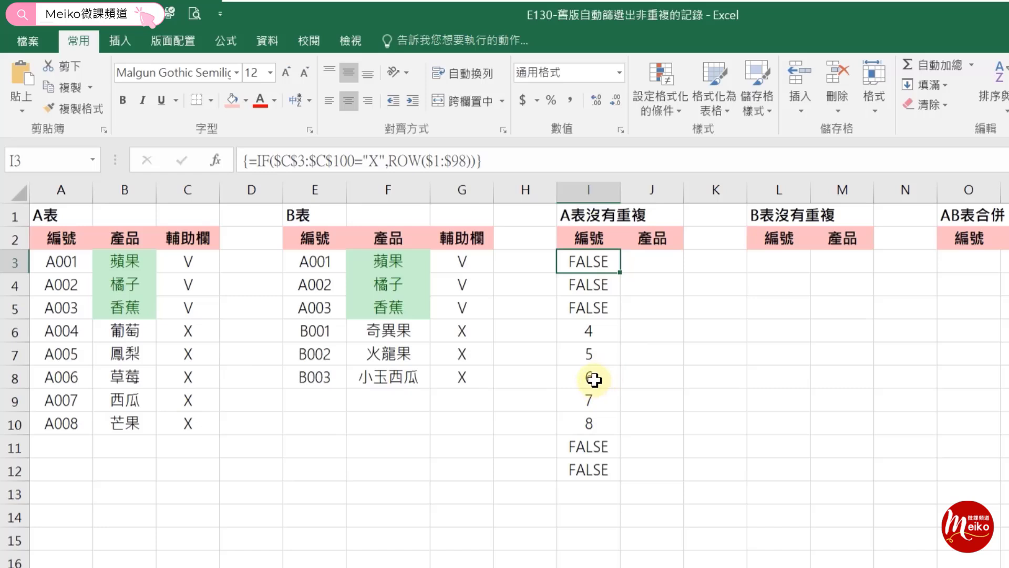
{"action": "left_click", "coordinate": [592, 331]}
{"action": "left_click", "coordinate": [592, 354]}
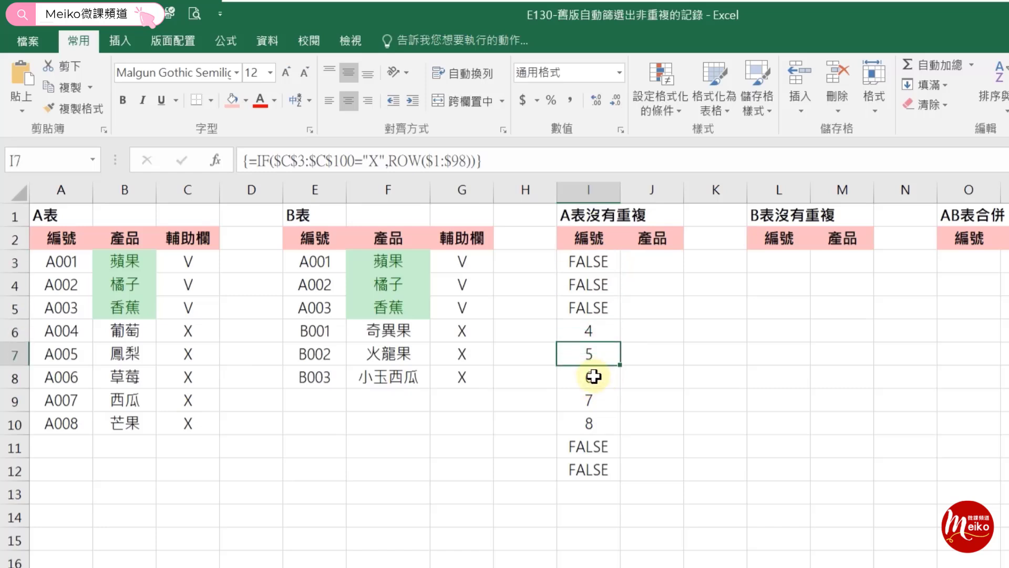
{"action": "left_click", "coordinate": [593, 376]}
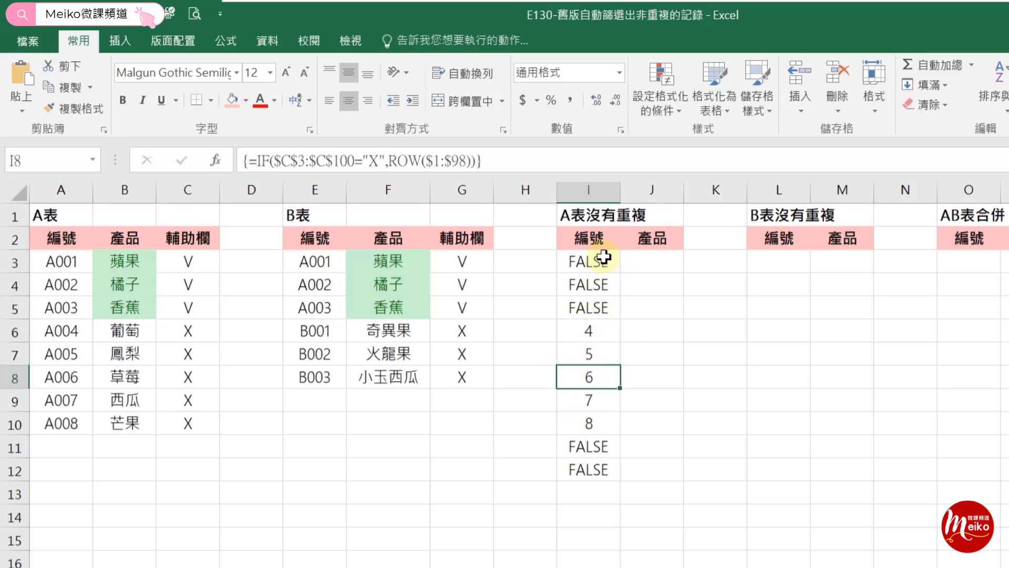
{"action": "key", "text": "Up"}
{"action": "key", "text": "Up"}
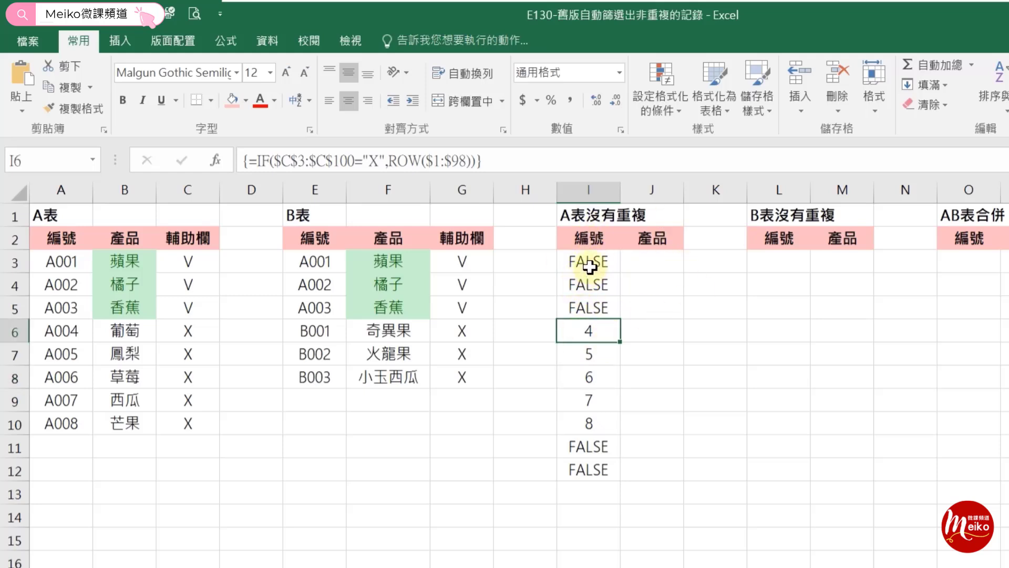
Undo the array entry and the fill so only the formula in I3 remains.
{"action": "key", "text": "ctrl+z"}
{"action": "key", "text": "ctrl+z"}
{"action": "key", "text": "ctrl+z"}
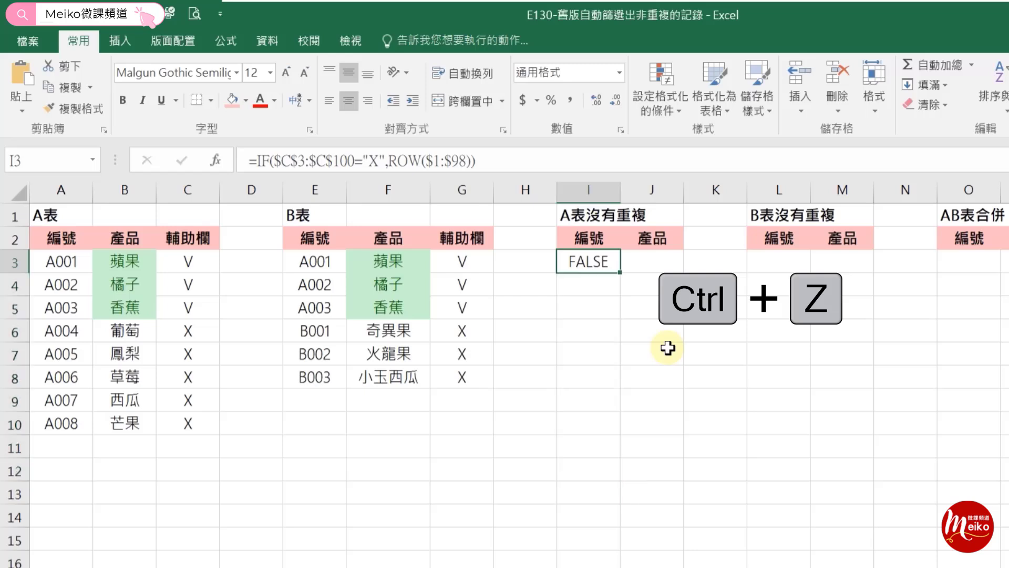
Wrap the IF formula in I3 in a SMALL function, using the whole IF expression as its array argument.
{"action": "left_click", "coordinate": [258, 160]}
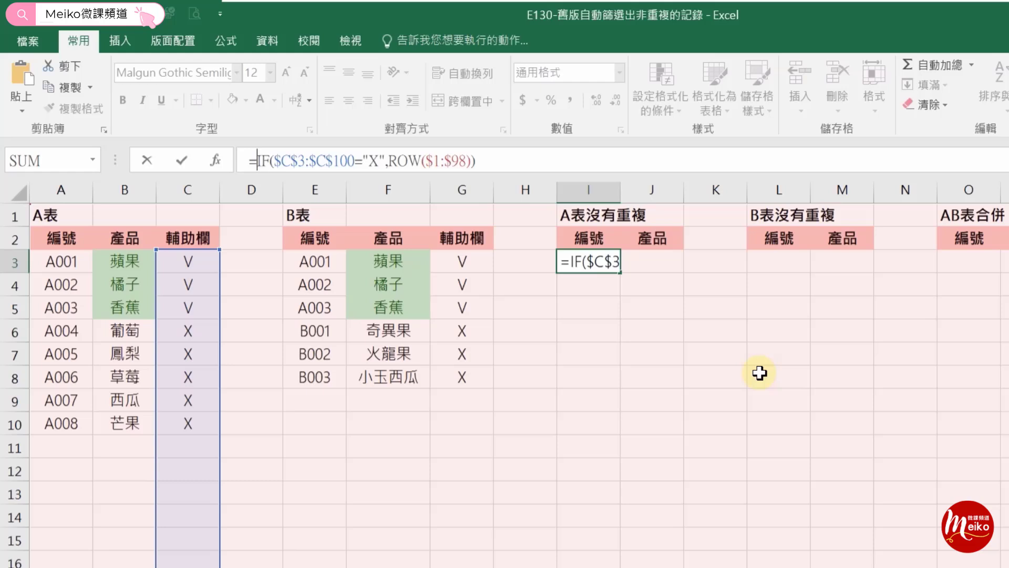
{"action": "type", "text": "s"}
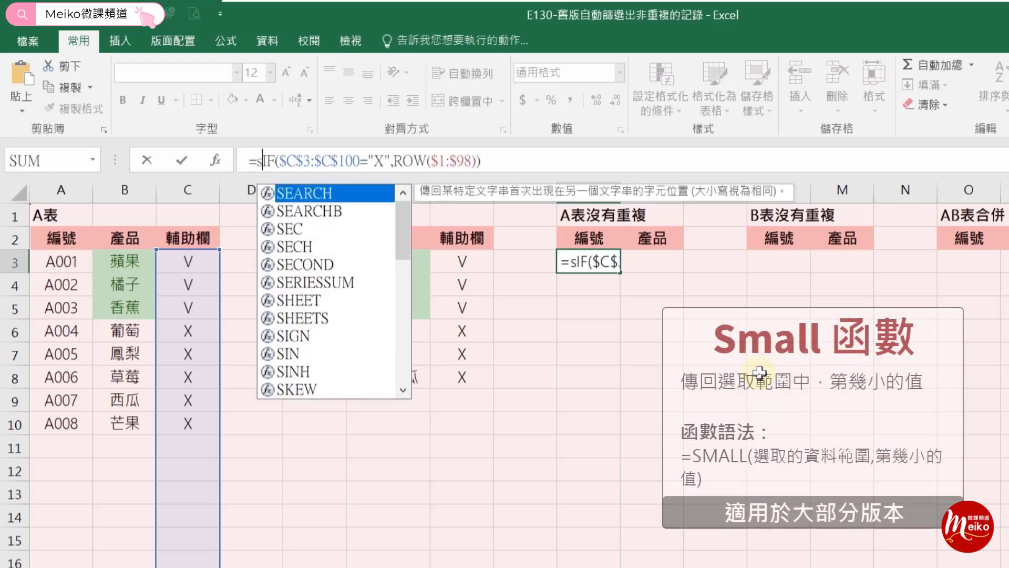
{"action": "type", "text": "mall("}
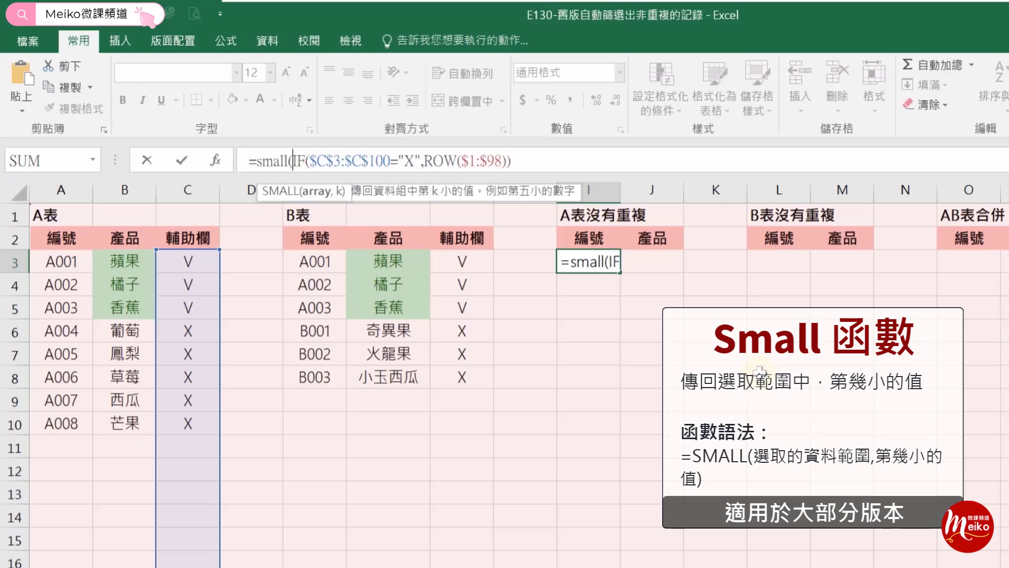
{"action": "left_click_drag", "start_coordinate": [292, 161], "coordinate": [519, 155]}
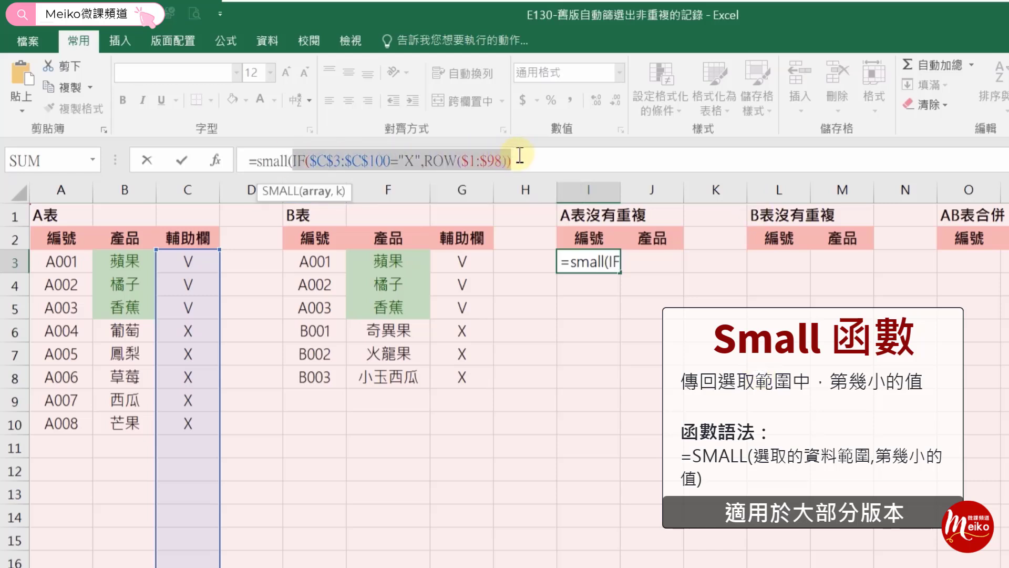
{"action": "left_click", "coordinate": [544, 158]}
{"action": "type", "text": ","}
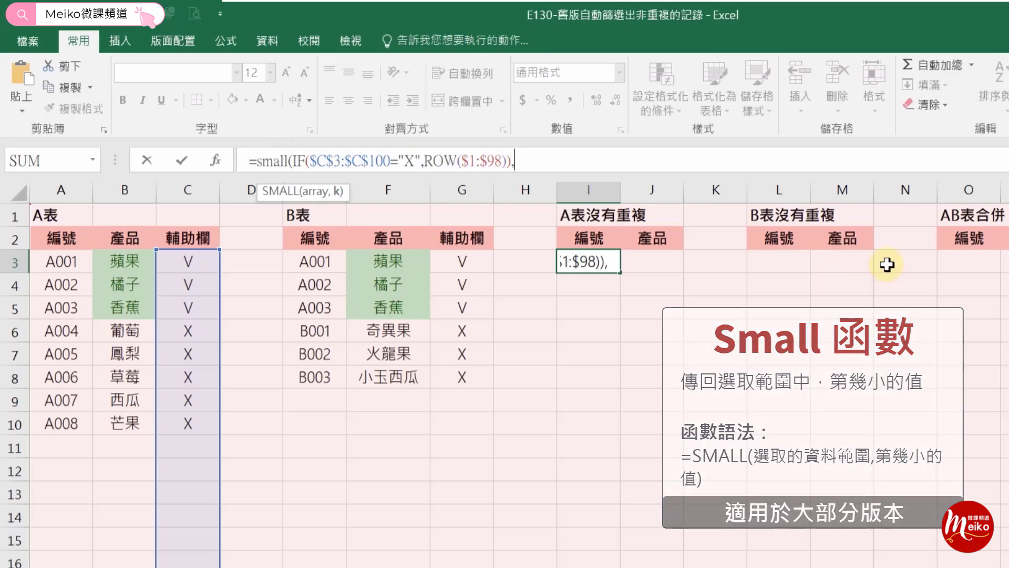
Set ROW(A1) as the k argument of SMALL in I3 and enter the formula as an array formula.
{"action": "type", "text": "roa"}
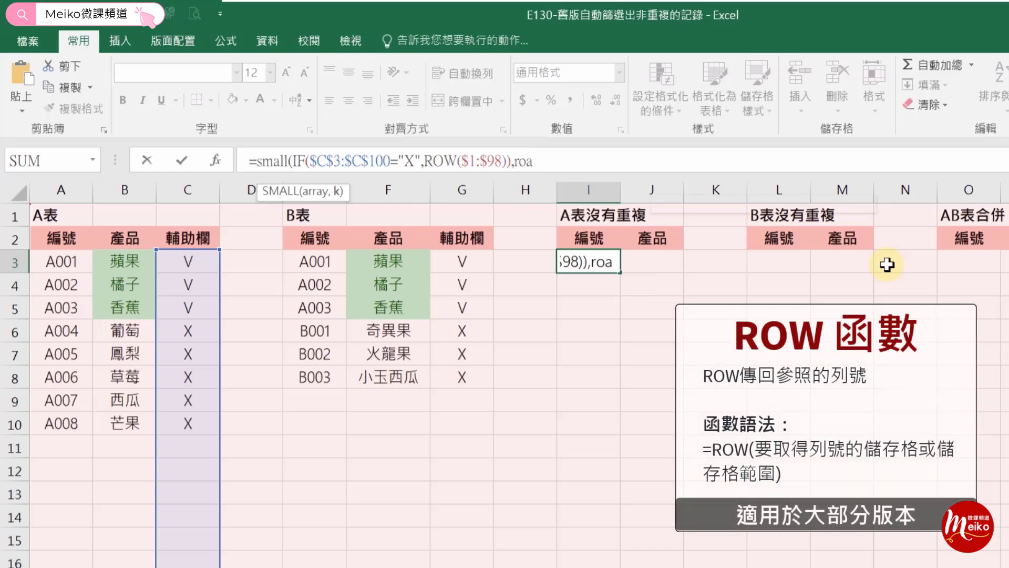
{"action": "key", "text": "BackSpace"}
{"action": "type", "text": "w(a1"}
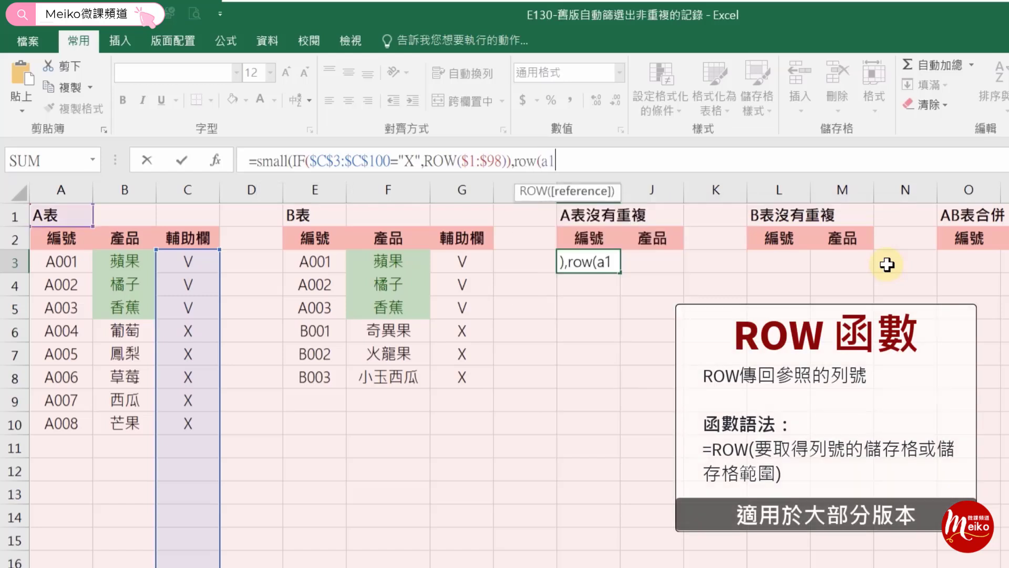
{"action": "type", "text": ")"}
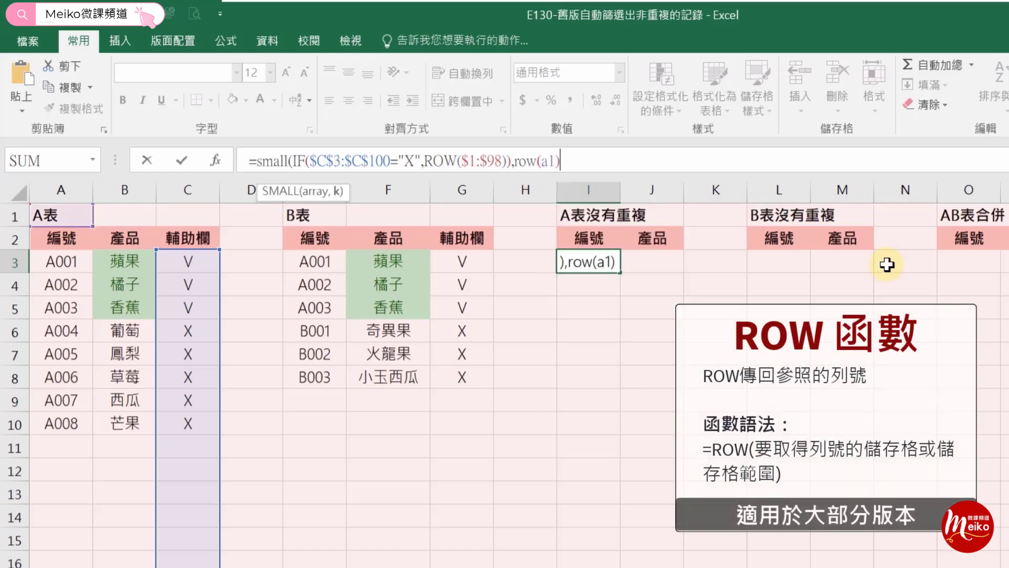
{"action": "type", "text": ")"}
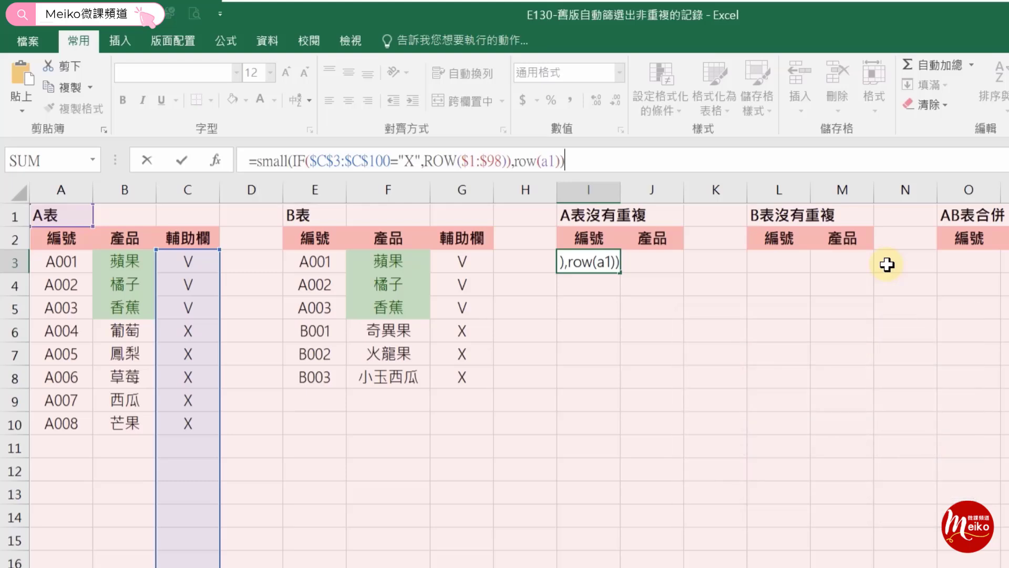
{"action": "key", "text": "ctrl+shift+Return"}
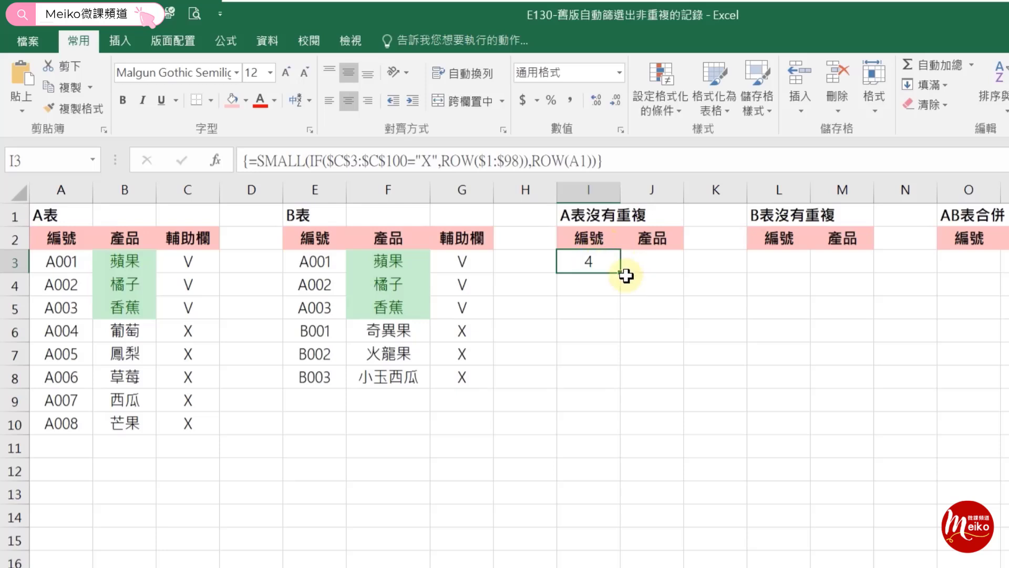
Fill the I3 array formula down to I12 and match its first result to the record in A6.
{"action": "left_click_drag", "start_coordinate": [622, 272], "coordinate": [602, 480]}
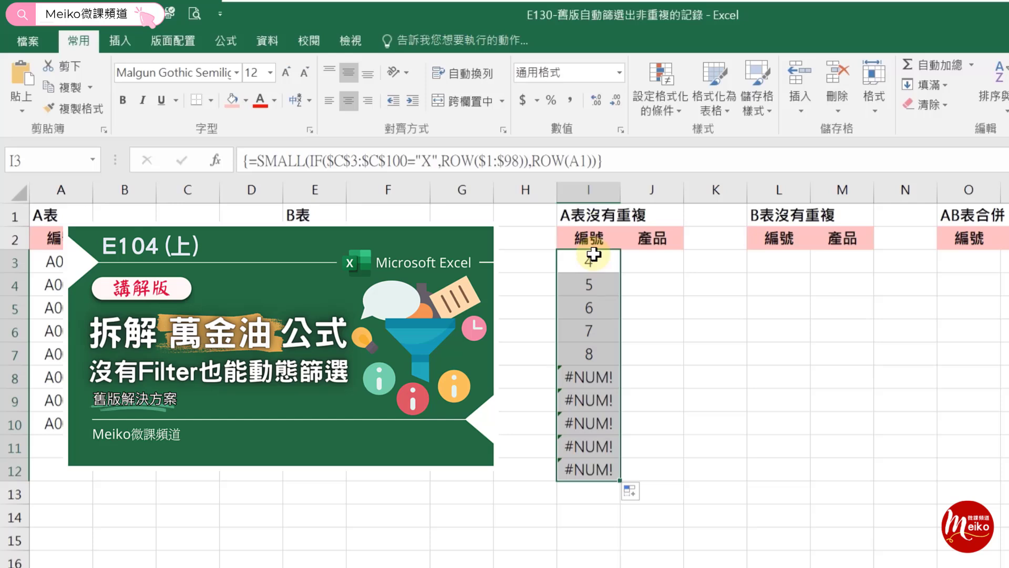
{"action": "left_click", "coordinate": [599, 257]}
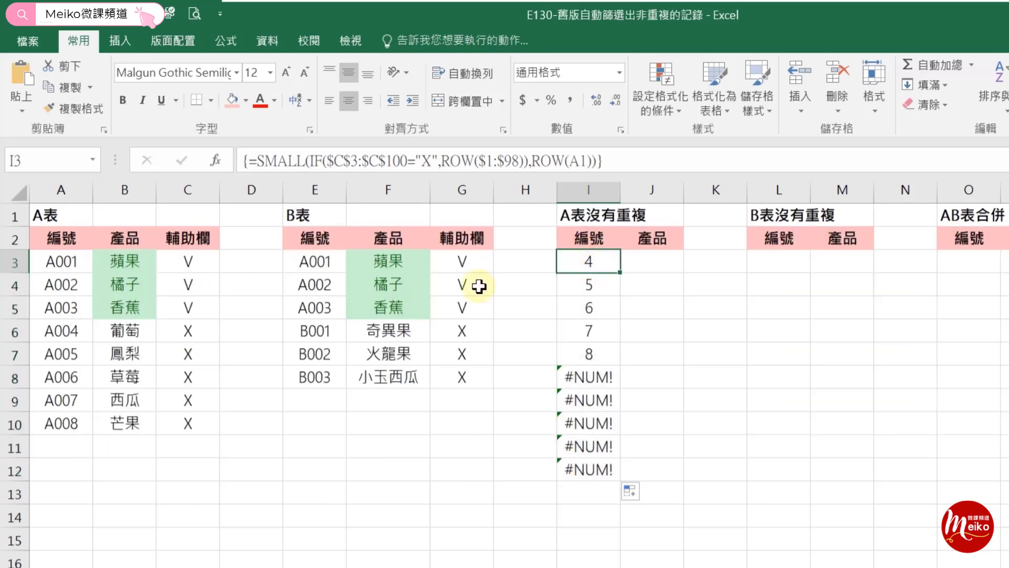
{"action": "left_click", "coordinate": [56, 331]}
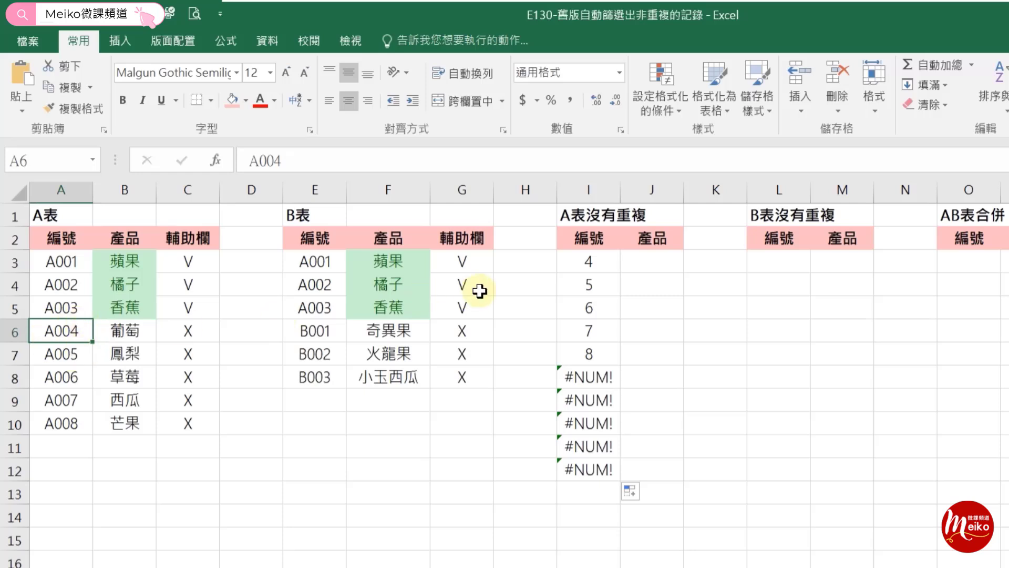
Wrap the SMALL formula in I3 in an INDEX function with $A$3:$B$100 as the array.
{"action": "left_click", "coordinate": [581, 261]}
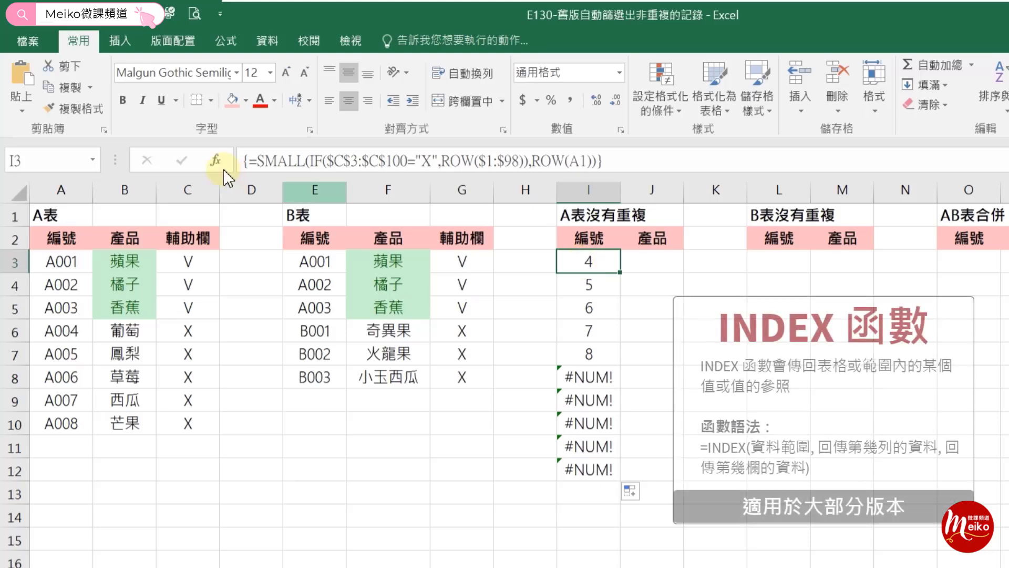
{"action": "left_click", "coordinate": [257, 159]}
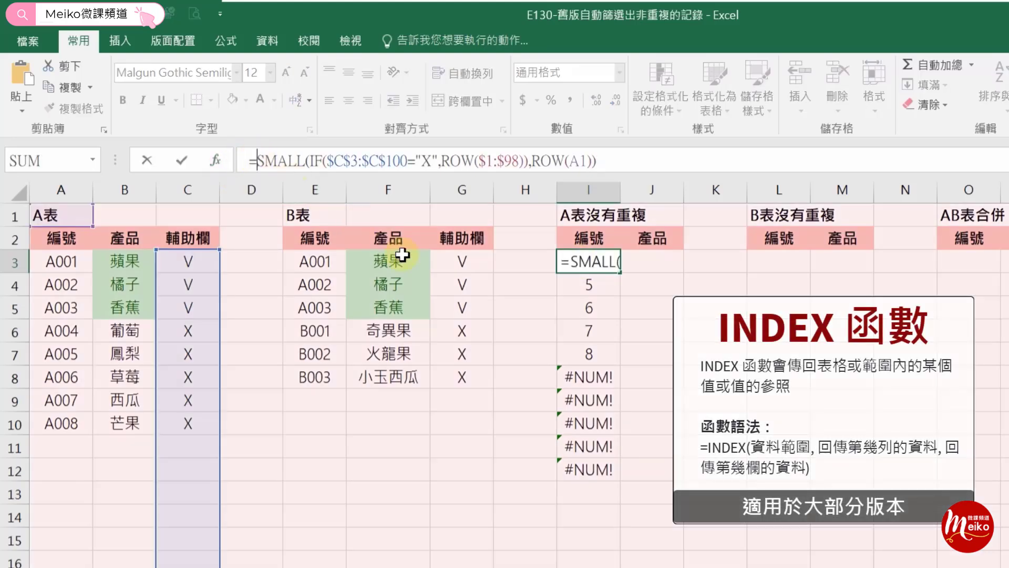
{"action": "type", "text": "index("}
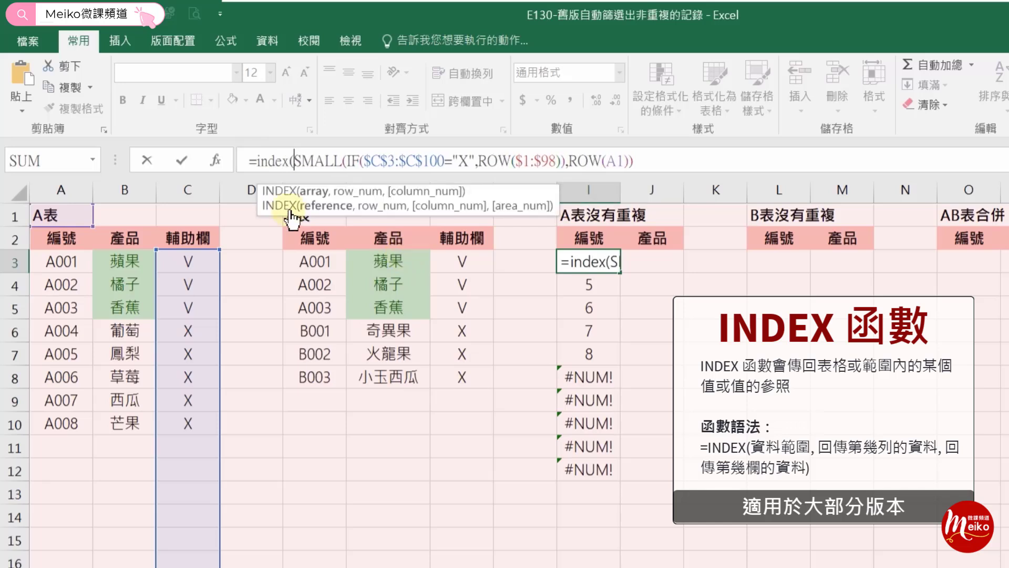
{"action": "left_click_drag", "start_coordinate": [88, 262], "coordinate": [115, 421]}
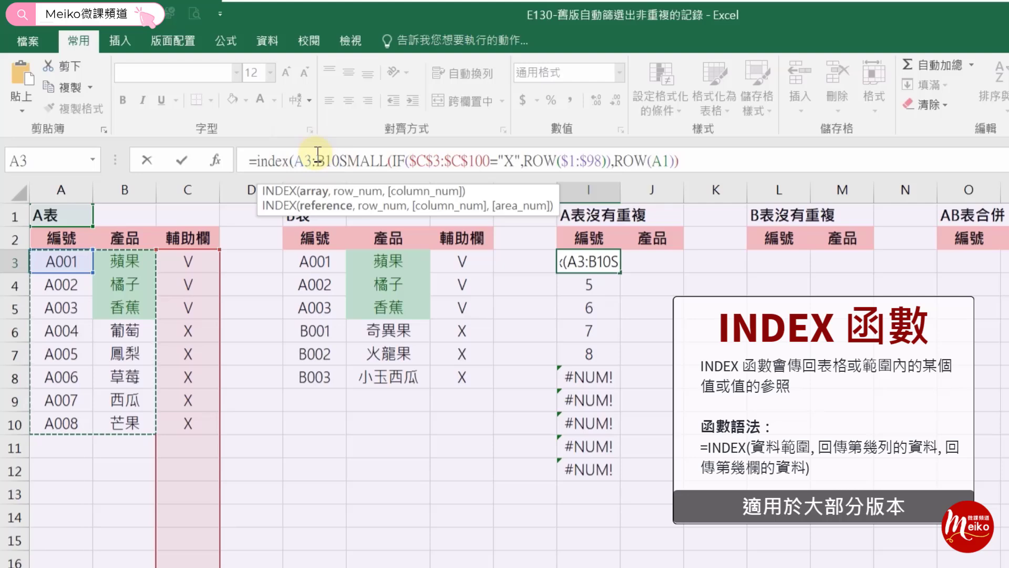
{"action": "key", "text": "F4"}
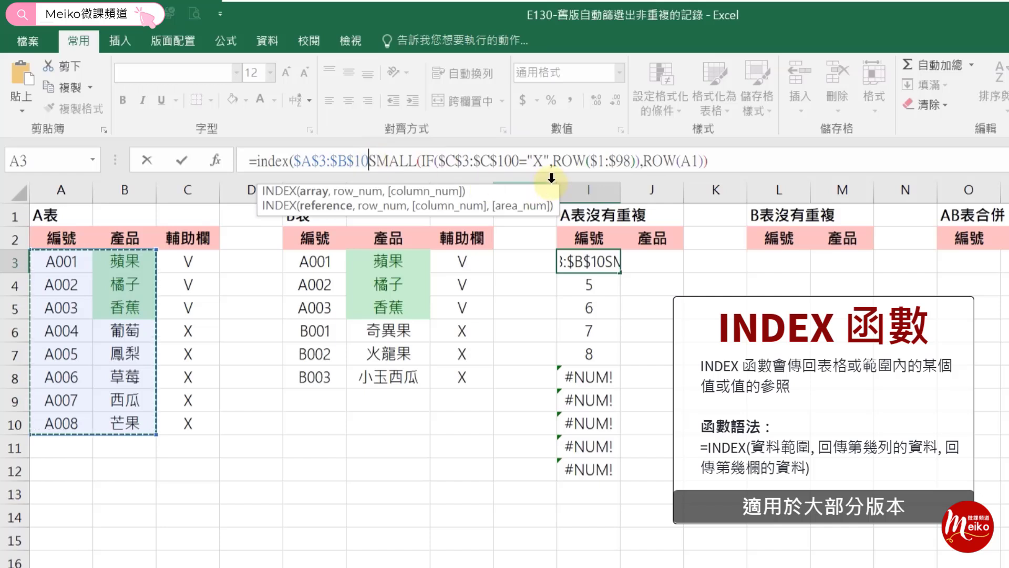
{"action": "type", "text": "0,"}
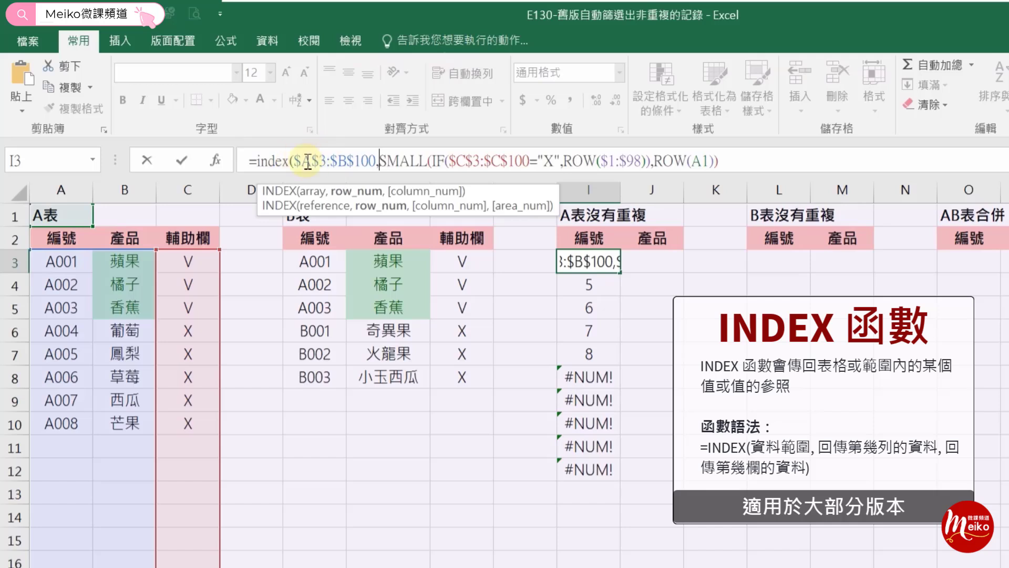
Complete INDEX in I3 with column number 1, enter it as an array formula, and fill it down to I12.
{"action": "left_click_drag", "start_coordinate": [293, 159], "coordinate": [723, 167]}
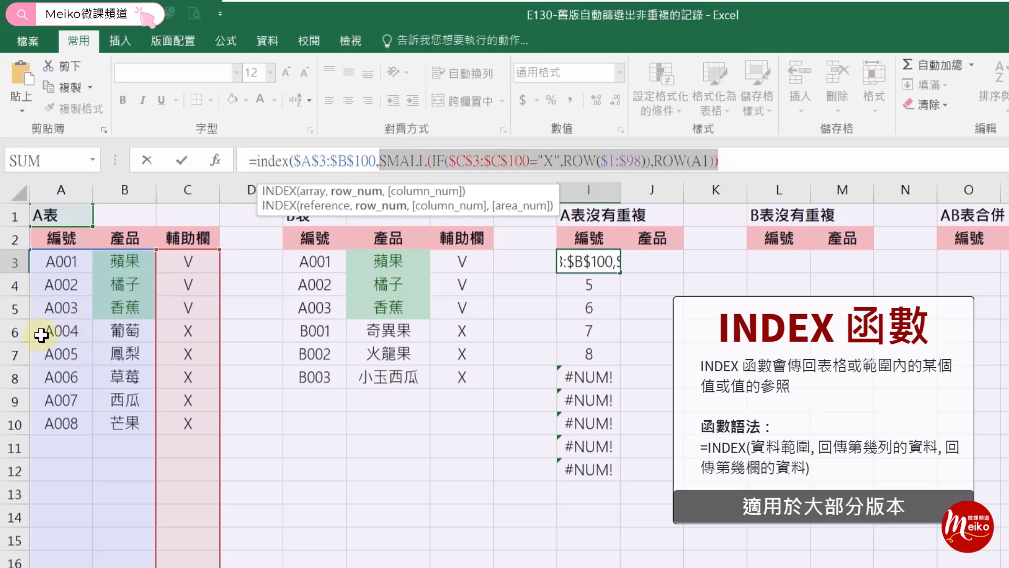
{"action": "left_click", "coordinate": [742, 159]}
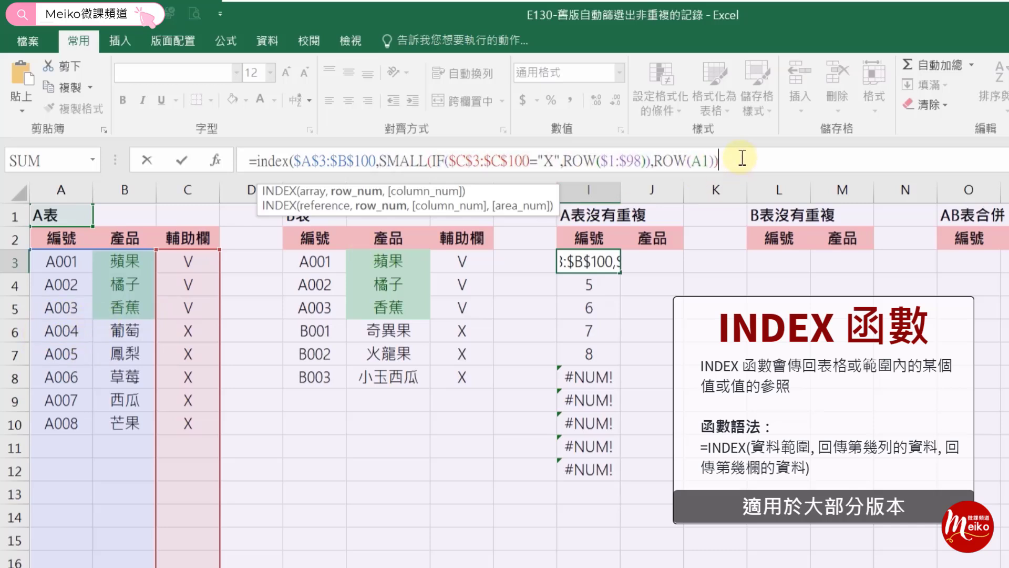
{"action": "type", "text": ",1"}
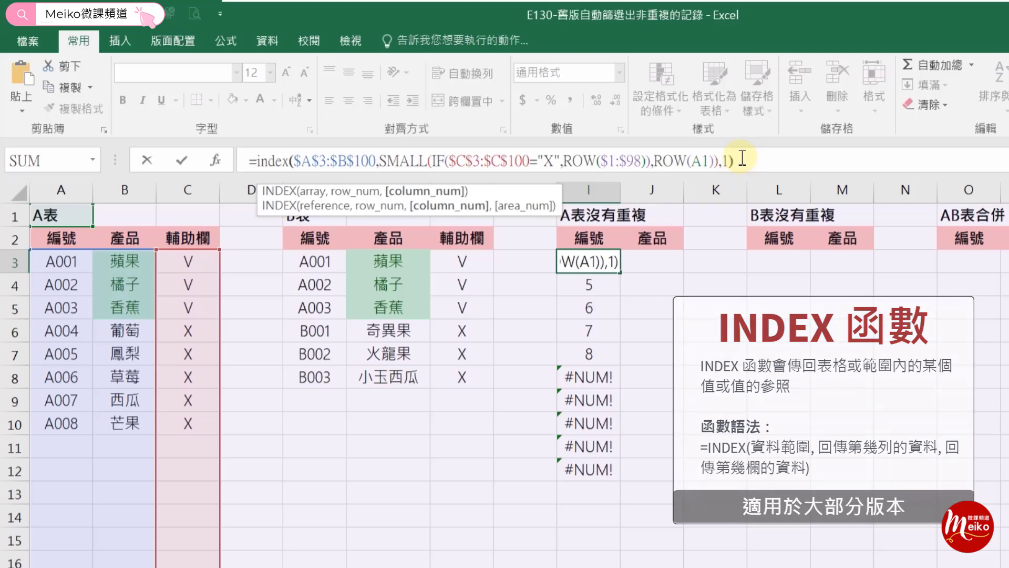
{"action": "key", "text": "ctrl+shift+Return"}
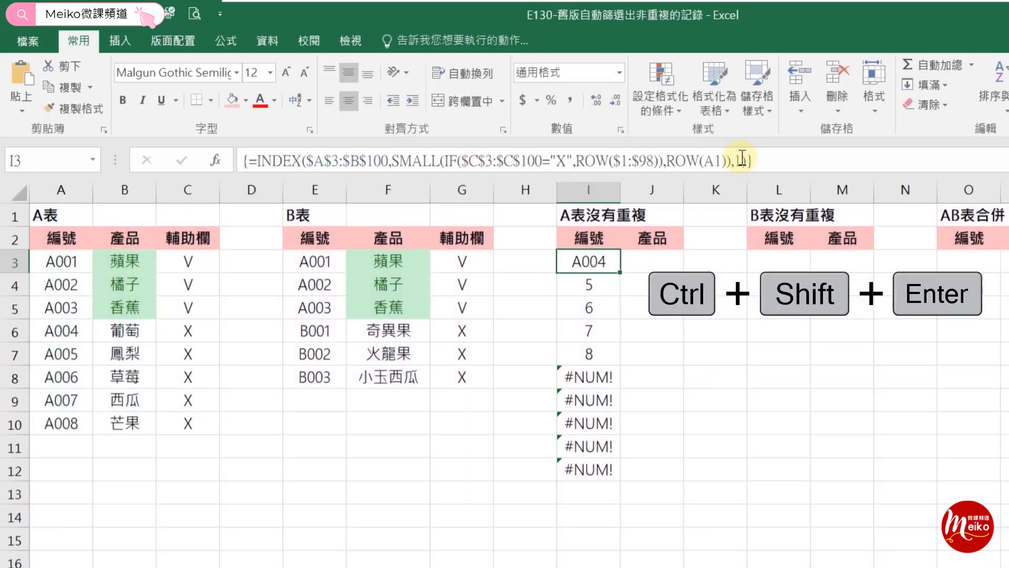
{"action": "left_click_drag", "start_coordinate": [620, 273], "coordinate": [615, 479]}
Copy the I3 formula to J3, change its column number to 2, and re-enter it as an array formula.
{"action": "left_click", "coordinate": [618, 270]}
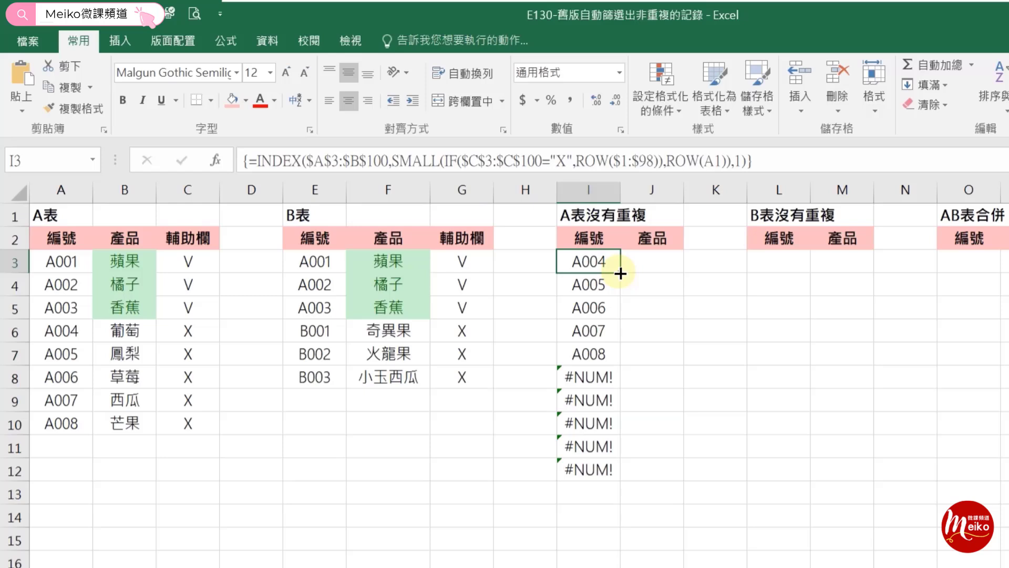
{"action": "left_click_drag", "start_coordinate": [620, 272], "coordinate": [669, 263]}
{"action": "left_click", "coordinate": [669, 263]}
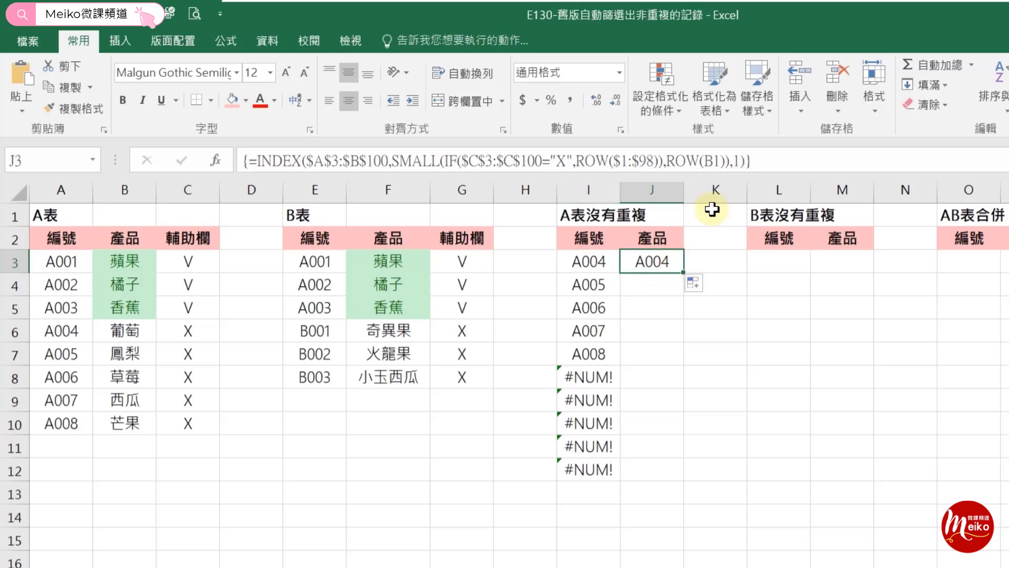
{"action": "left_click", "coordinate": [738, 161]}
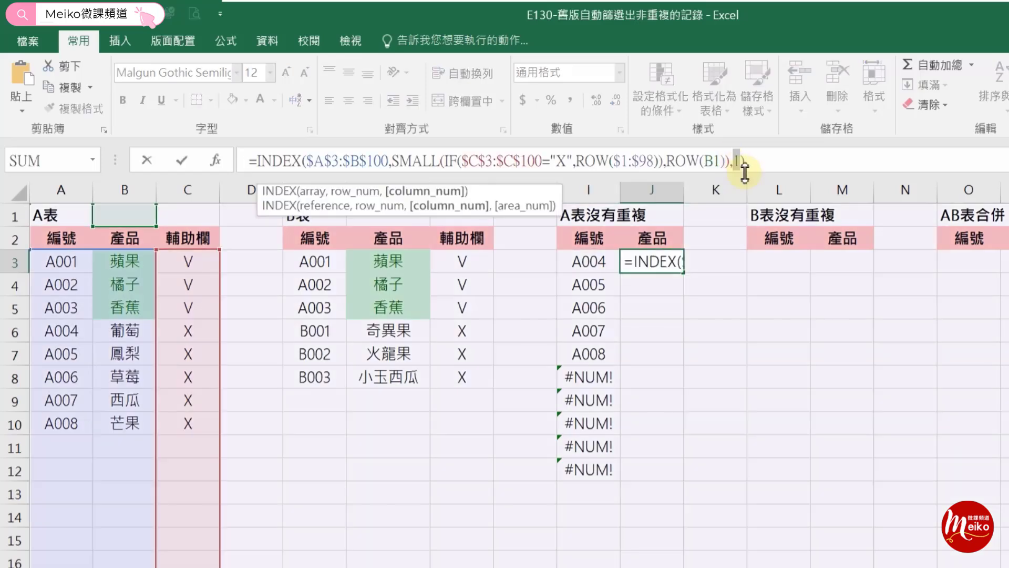
{"action": "type", "text": "2"}
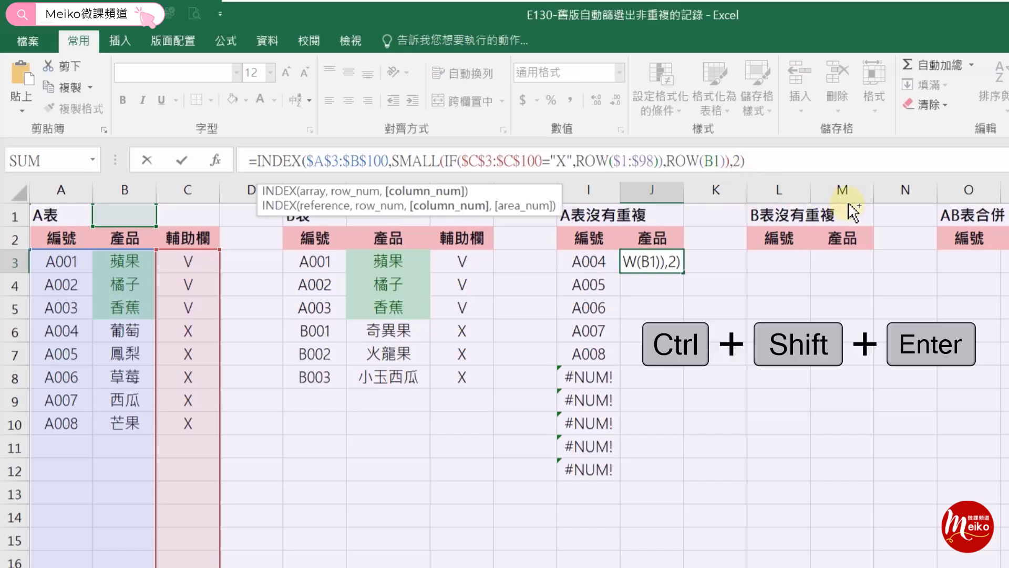
{"action": "key", "text": "ctrl+shift+Return"}
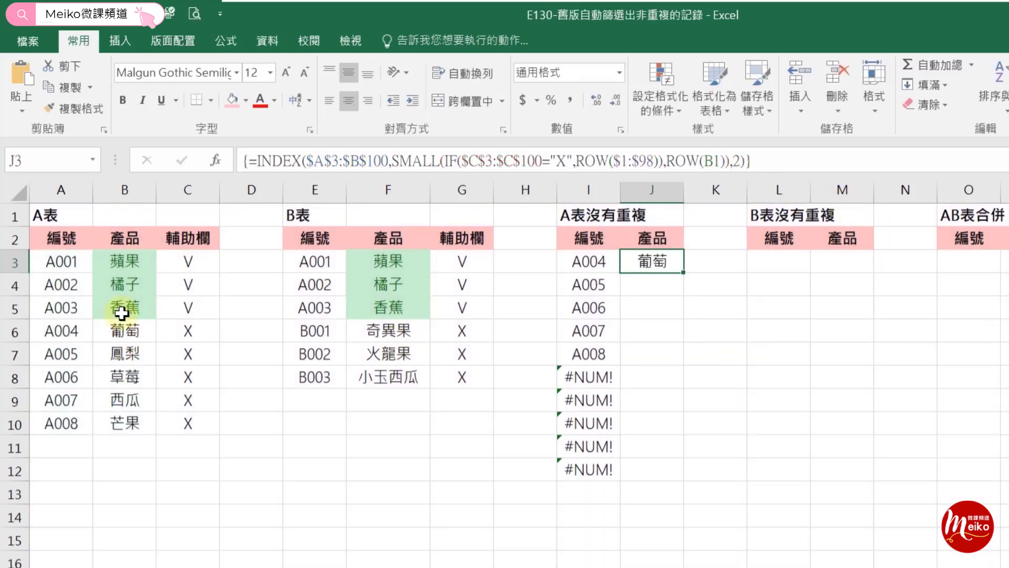
Fill the J3 formula down to J12, then clear the contents of J3:J12.
{"action": "left_click_drag", "start_coordinate": [679, 419], "coordinate": [676, 480]}
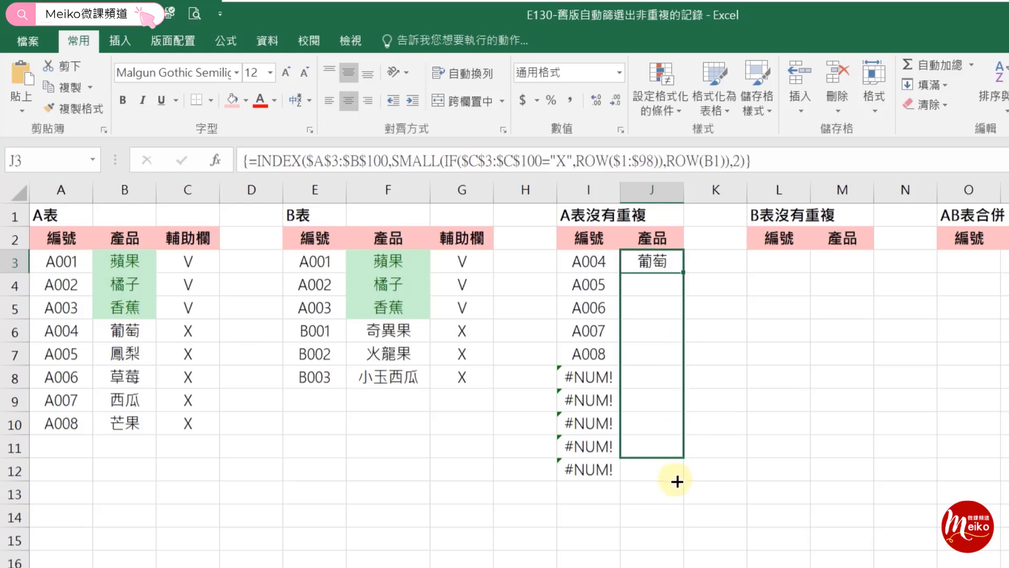
{"action": "left_click", "coordinate": [808, 463]}
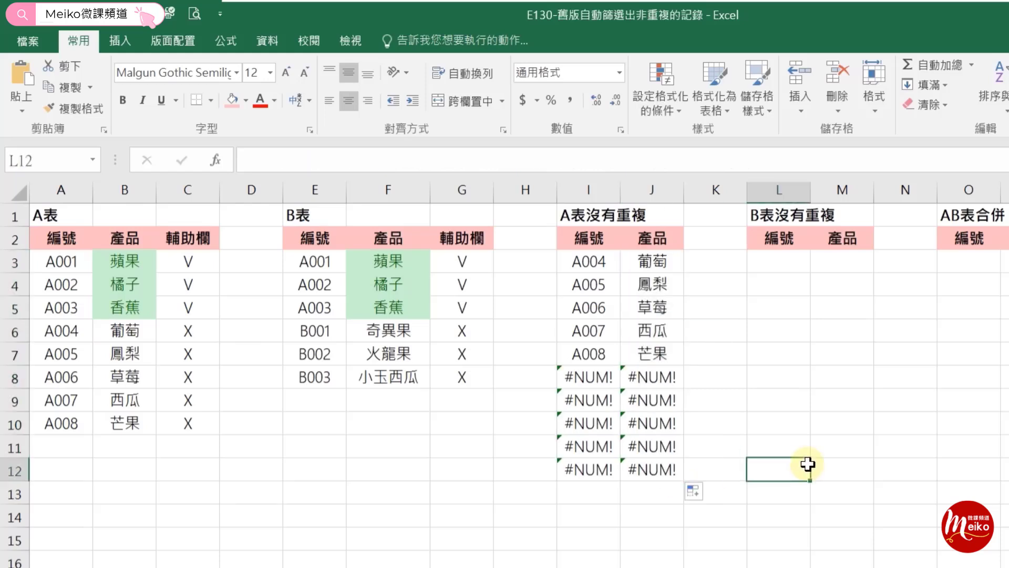
{"action": "left_click_drag", "start_coordinate": [669, 262], "coordinate": [667, 471]}
{"action": "key", "text": "Delete"}
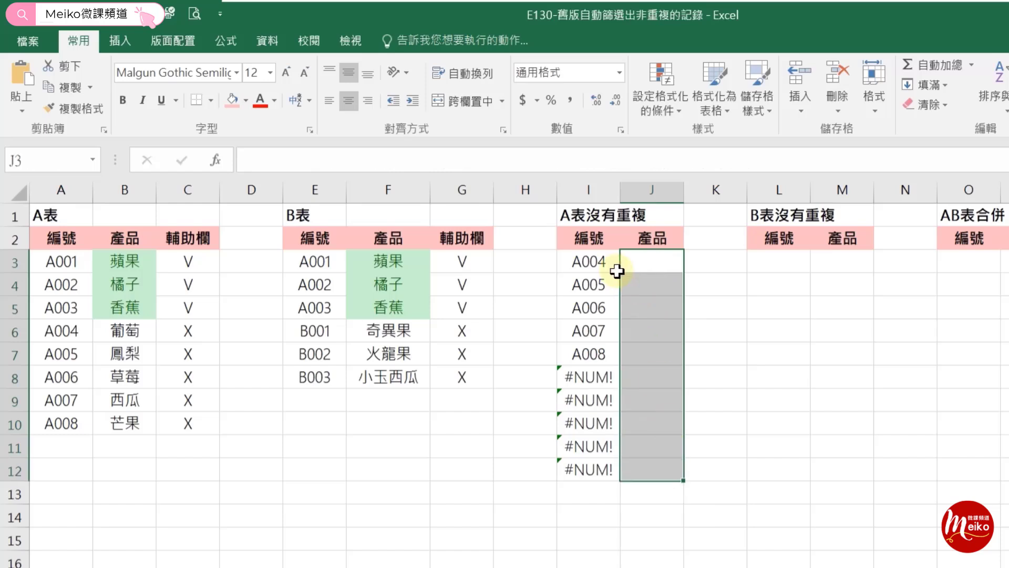
Replace the column number in I3's INDEX formula with COLUMN(A1) and re-enter it as an array formula.
{"action": "left_click", "coordinate": [601, 265]}
{"action": "left_click", "coordinate": [742, 156]}
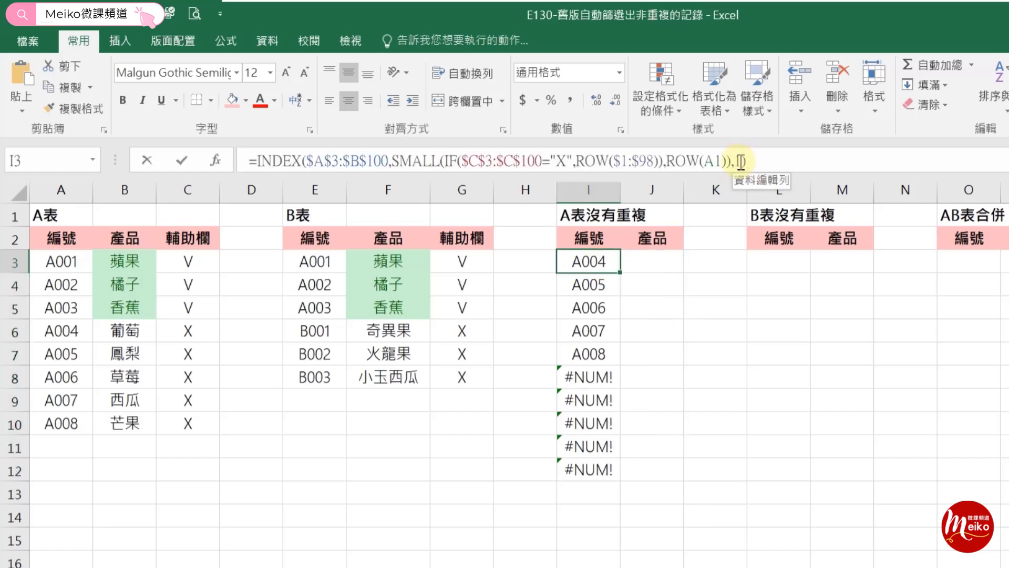
{"action": "type", "text": "col"}
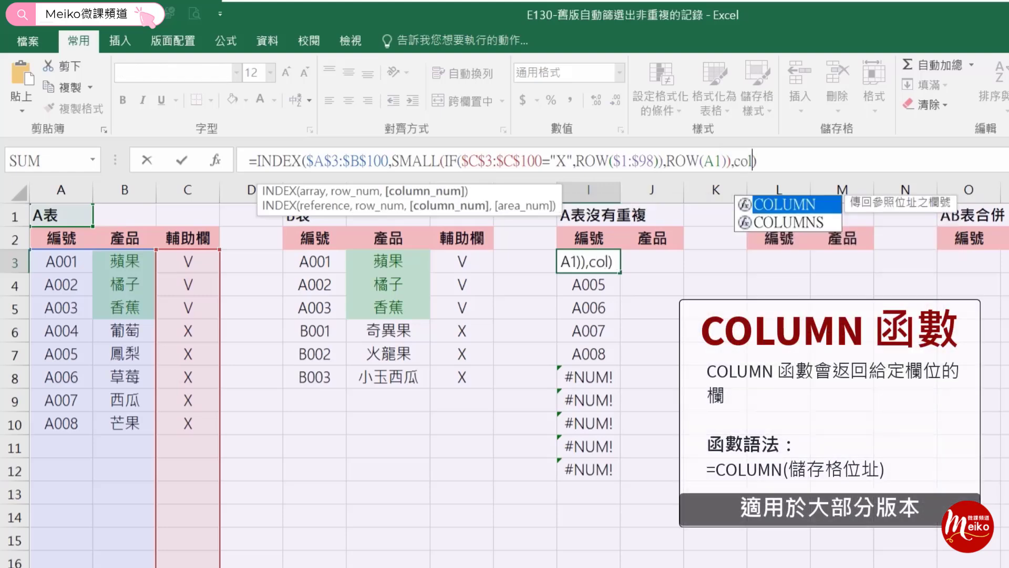
{"action": "key", "text": "Tab"}
{"action": "type", "text": "a1"}
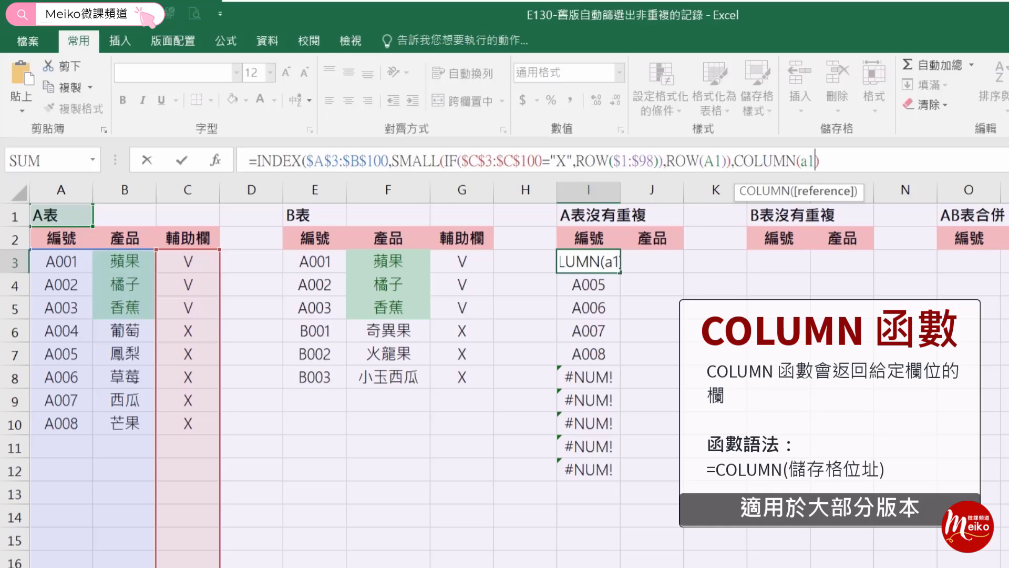
{"action": "type", "text": "))"}
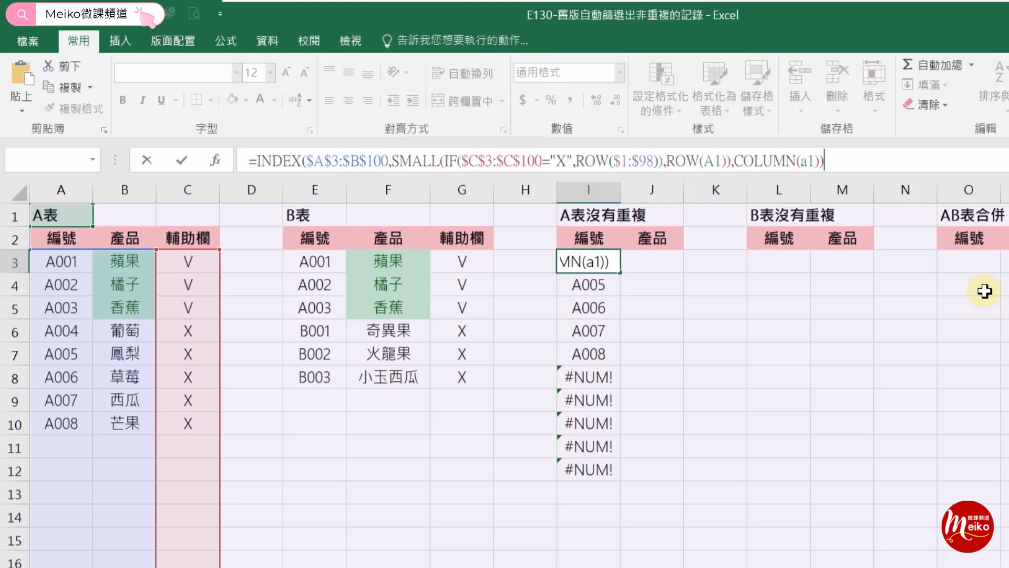
{"action": "key", "text": "ctrl+shift+Return"}
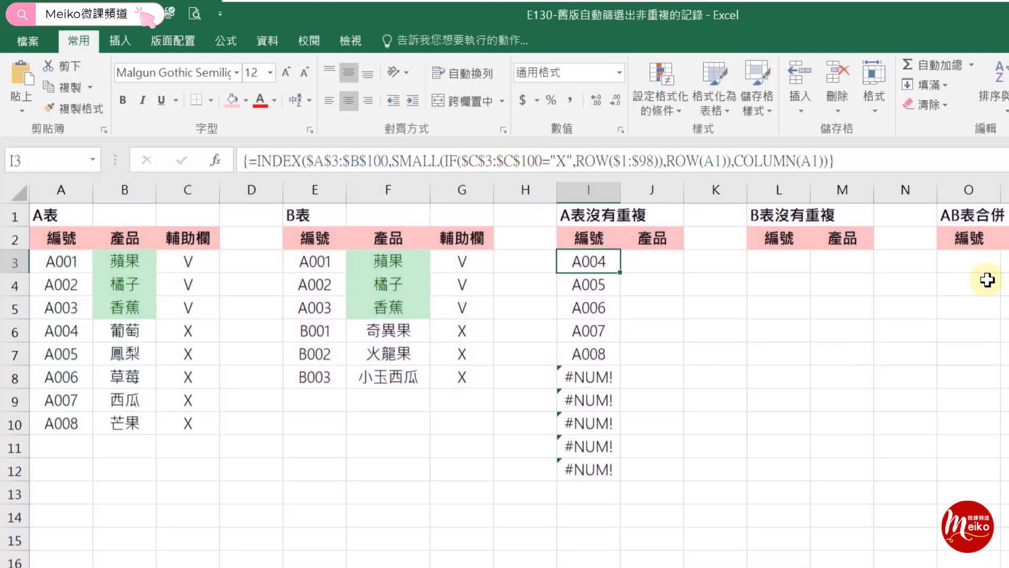
Copy the I3 formula across to J3 and fill both columns down to row 13.
{"action": "left_click_drag", "start_coordinate": [622, 274], "coordinate": [671, 266]}
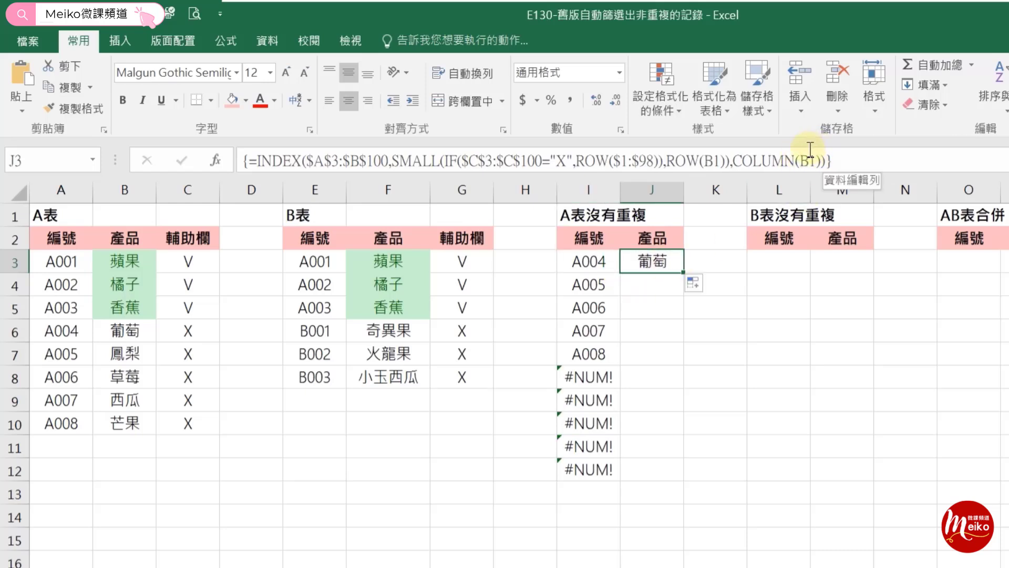
{"action": "left_click_drag", "start_coordinate": [603, 261], "coordinate": [657, 505]}
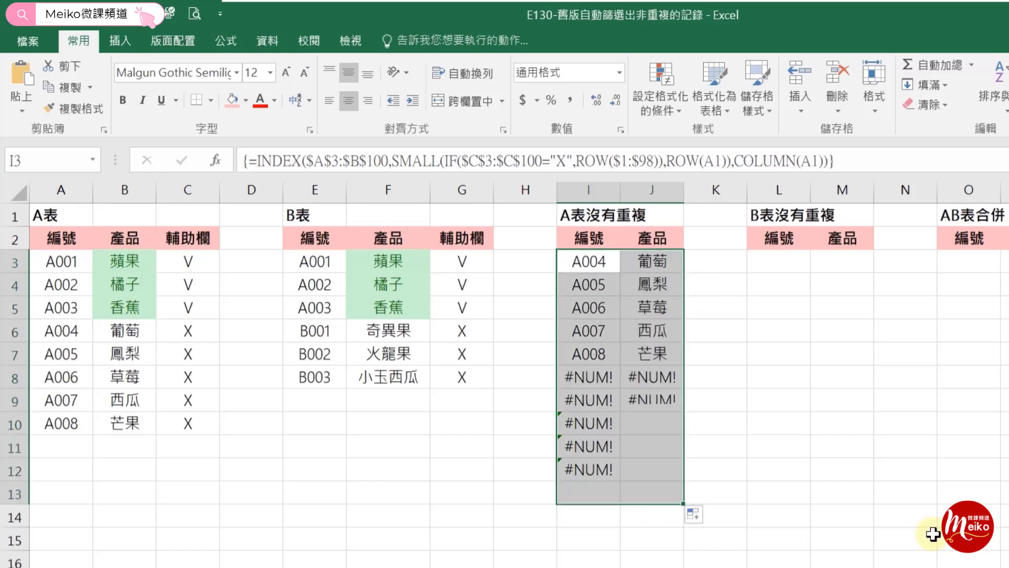
{"action": "left_click", "coordinate": [934, 533]}
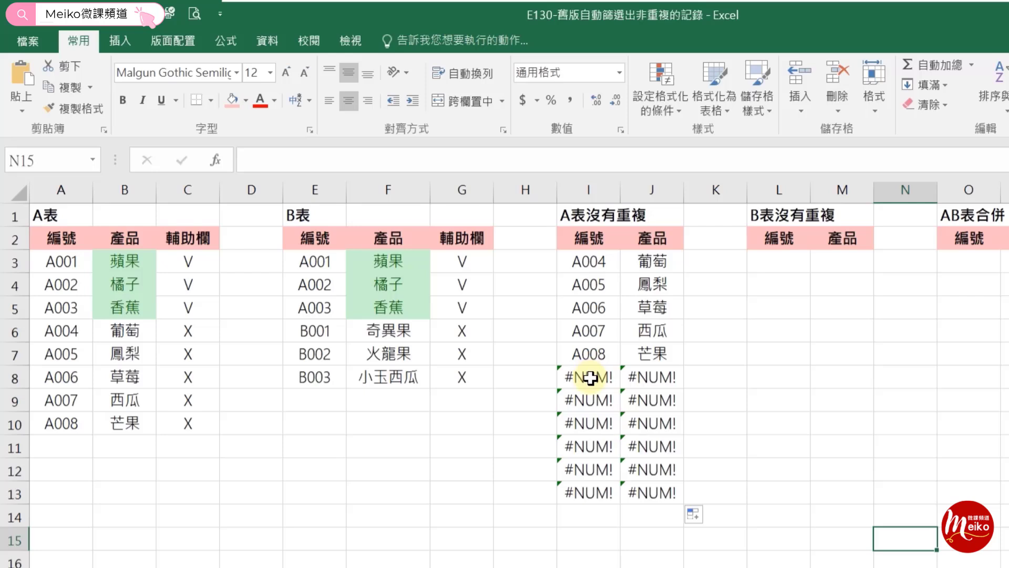
Wrap the I3 array formula in IFERROR with "" as the error value and refill it across to column J and down past row 16.
{"action": "left_click", "coordinate": [593, 256]}
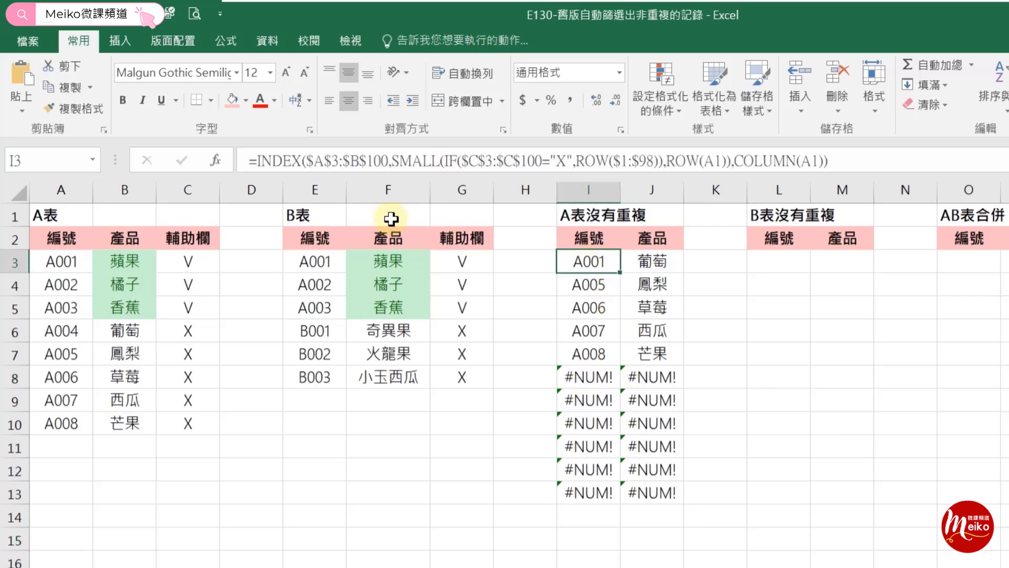
{"action": "left_click", "coordinate": [257, 161]}
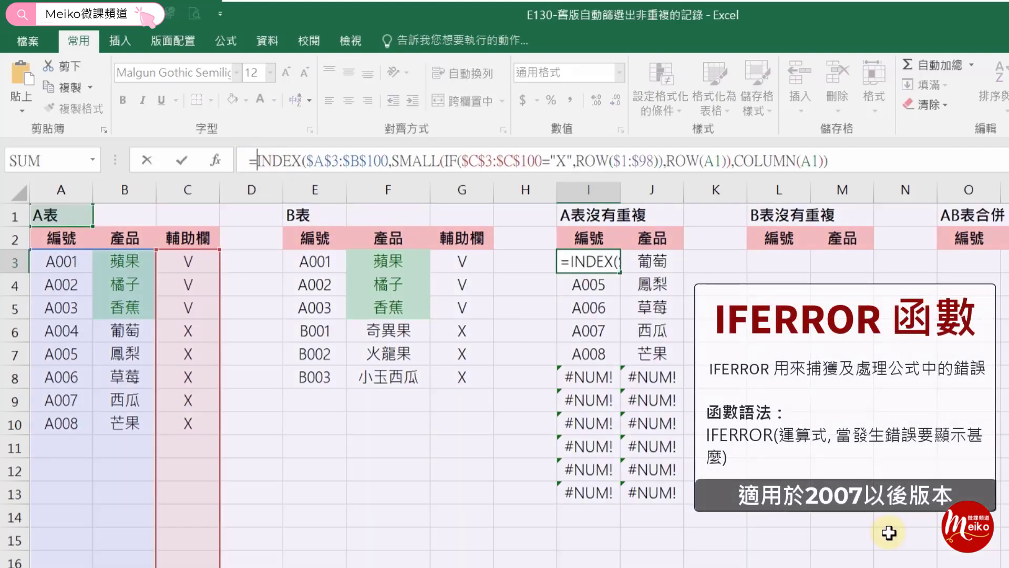
{"action": "type", "text": "iferror"}
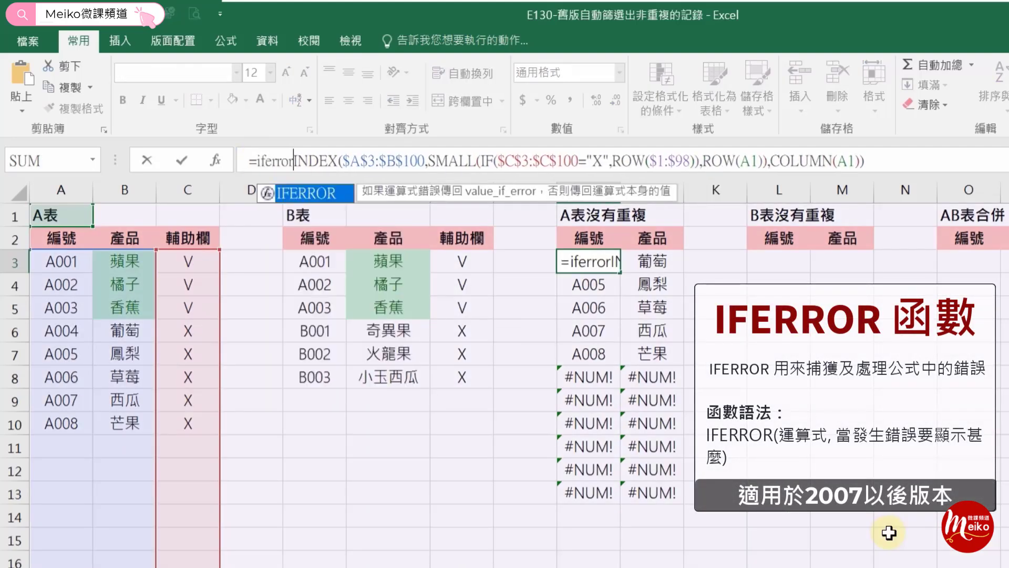
{"action": "type", "text": "("}
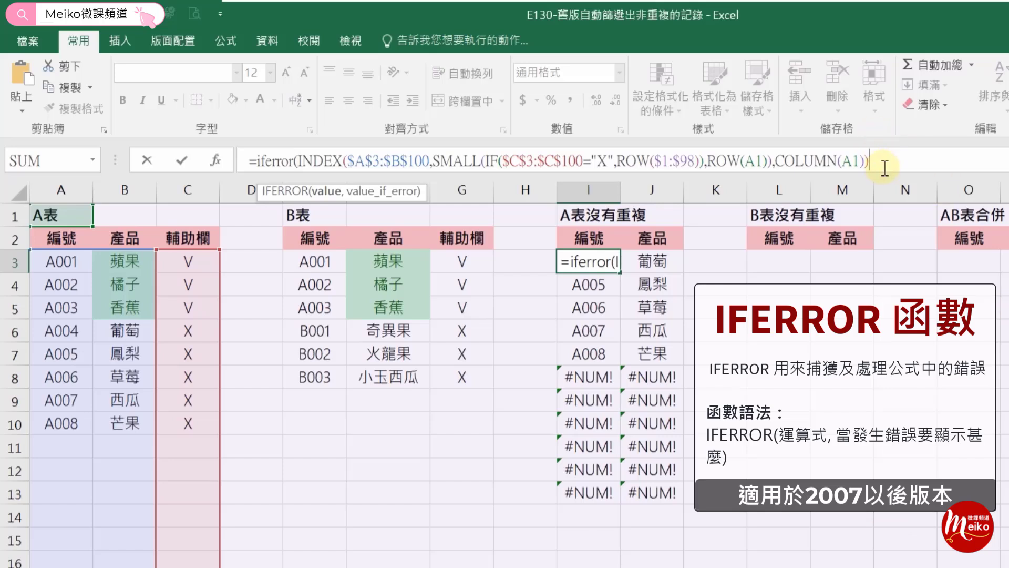
{"action": "type", "text": ","}
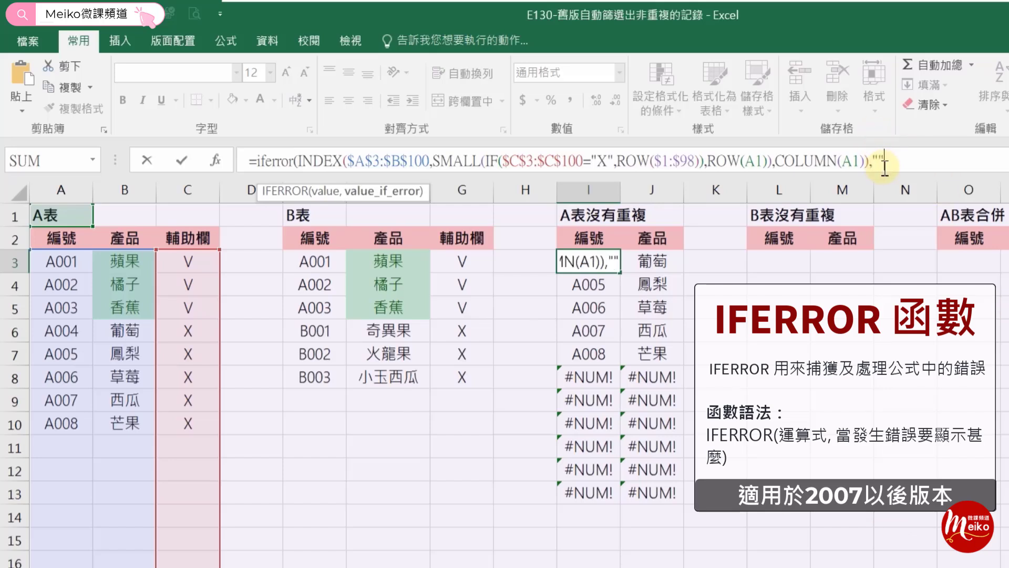
{"action": "type", "text": "\"\")"}
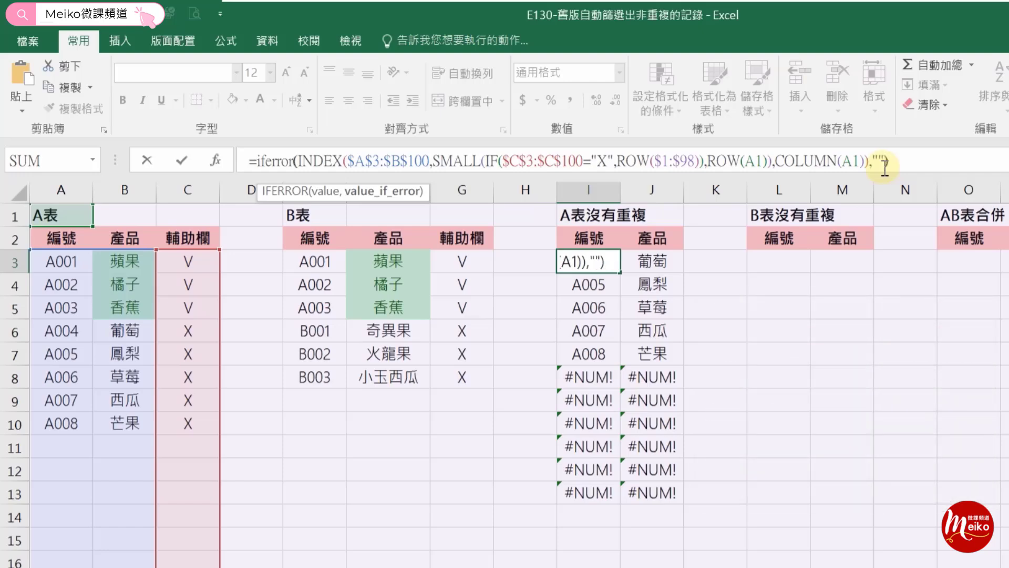
{"action": "key", "text": "ctrl+shift+Return"}
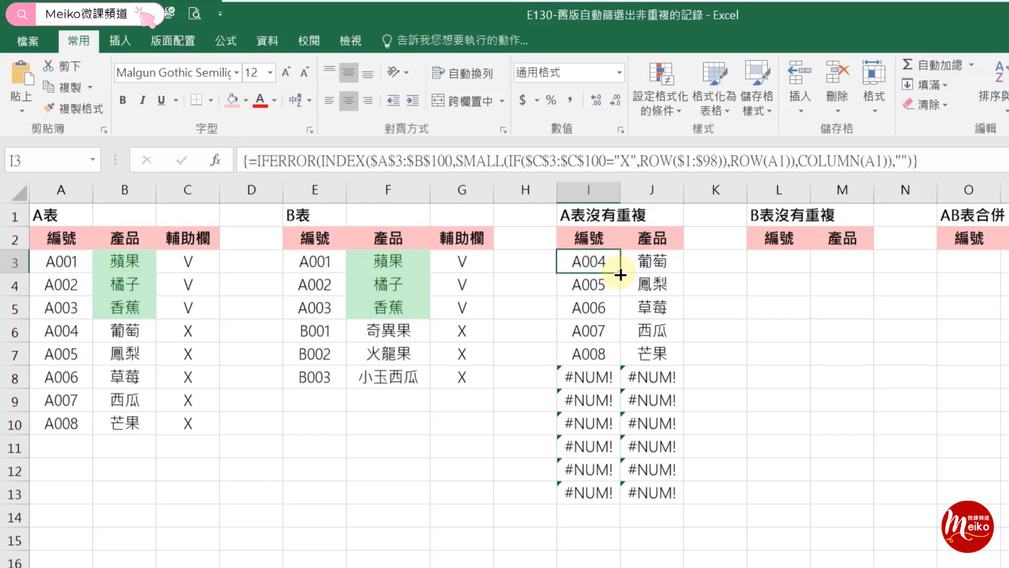
{"action": "mouse_move", "coordinate": [605, 265]}
{"action": "left_mouse_down"}
{"action": "mouse_move", "coordinate": [681, 273]}
{"action": "mouse_move", "coordinate": [669, 419]}
{"action": "mouse_move", "coordinate": [678, 562]}
{"action": "left_mouse_up"}
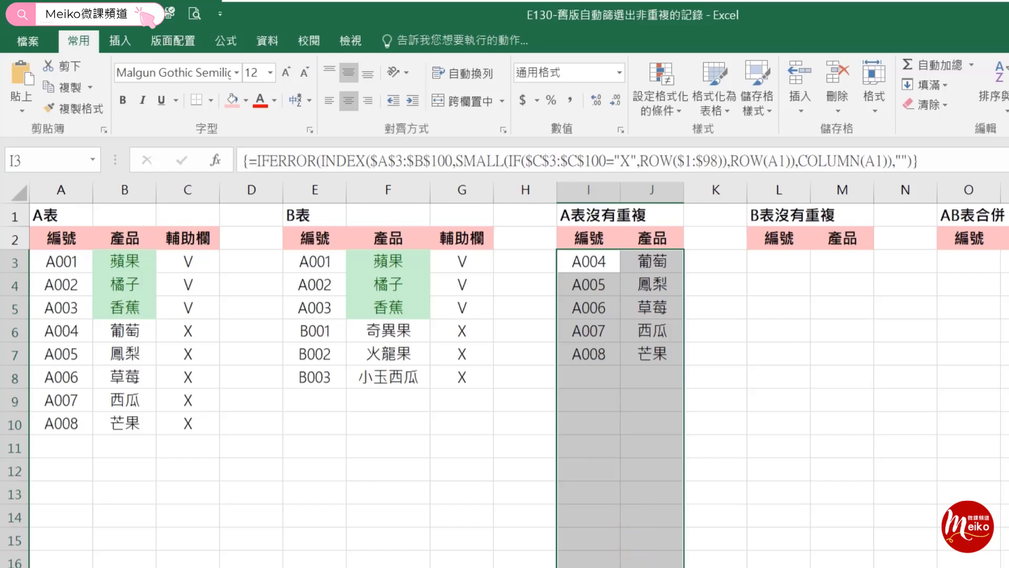
{"action": "left_click", "coordinate": [850, 518]}
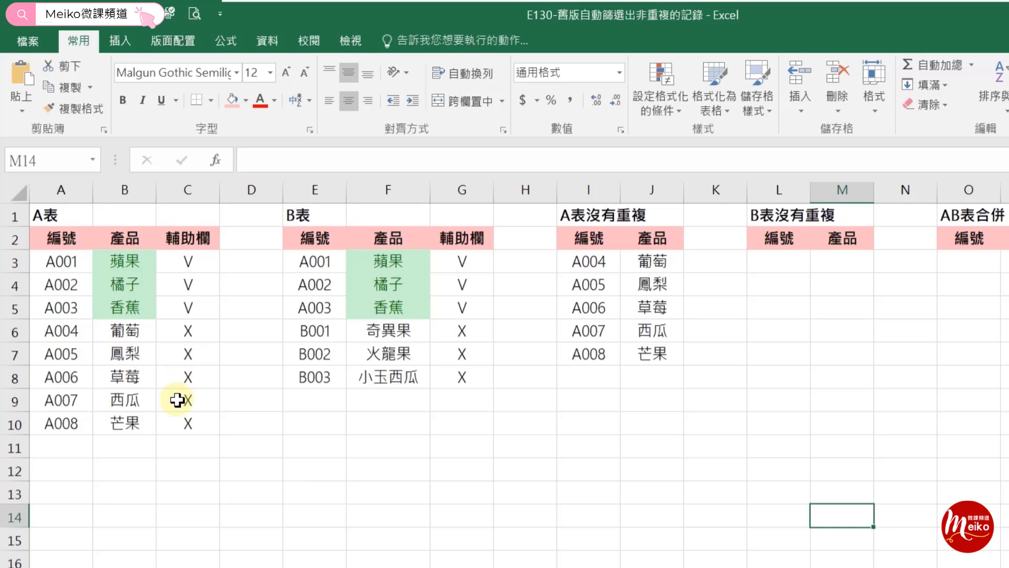
Copy the formula text from I3 and paste it into L3 under B表沒有重複.
{"action": "left_click", "coordinate": [583, 259]}
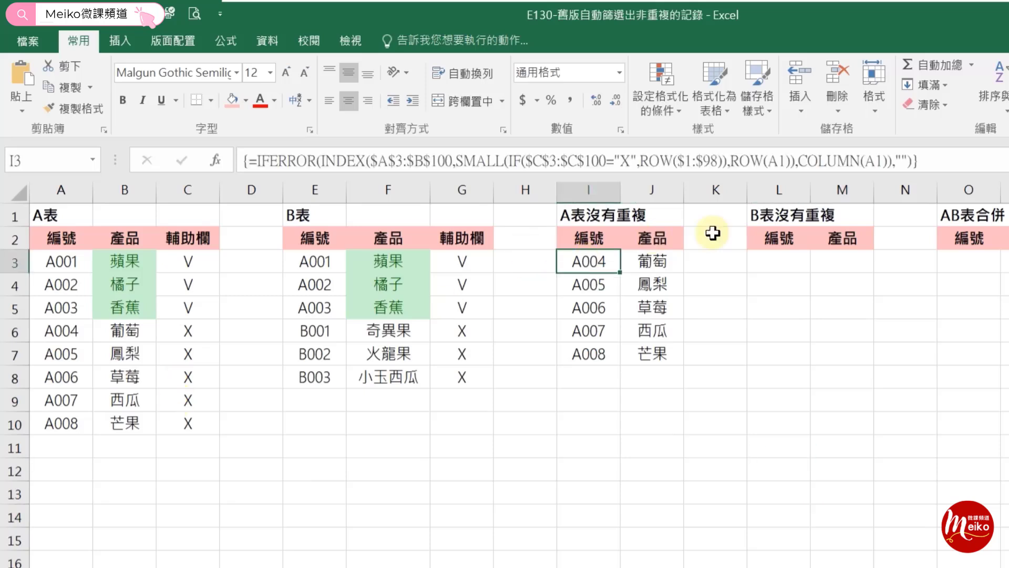
{"action": "left_click_drag", "start_coordinate": [951, 159], "coordinate": [220, 167]}
{"action": "key", "text": "ctrl+c"}
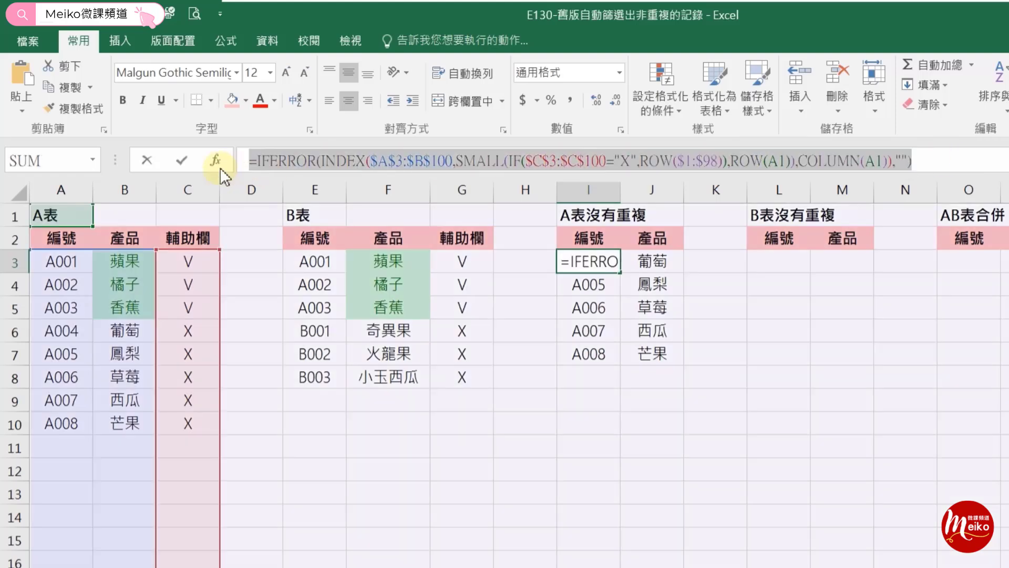
{"action": "key", "text": "Escape"}
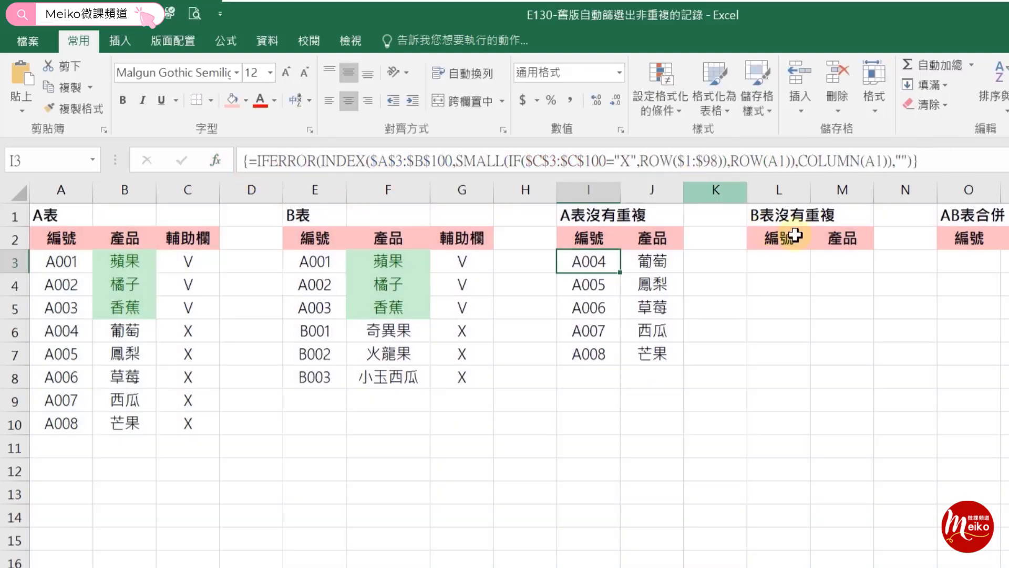
{"action": "left_click", "coordinate": [787, 261]}
{"action": "left_click", "coordinate": [462, 159]}
{"action": "key", "text": "ctrl+v"}
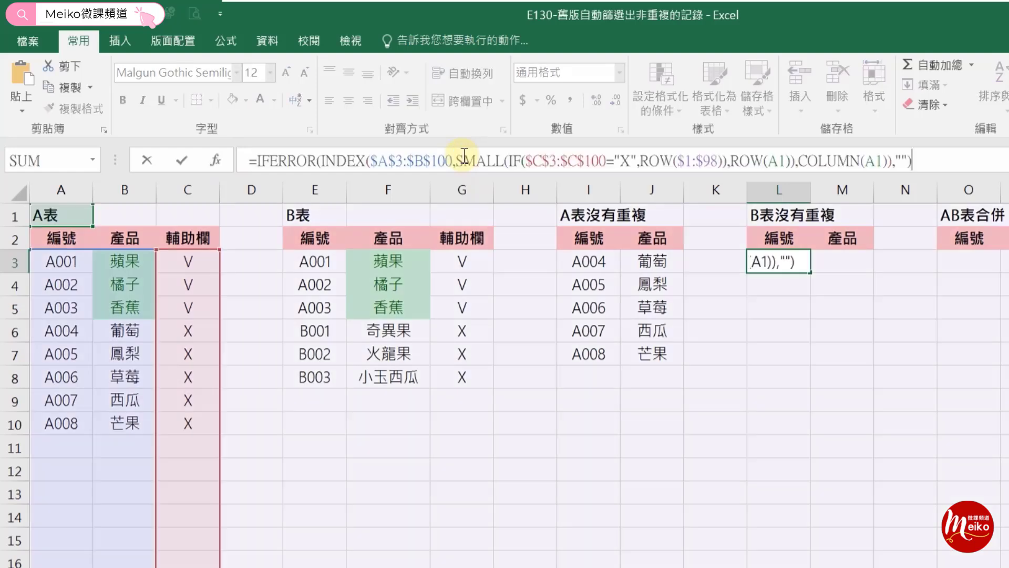
Change the INDEX array in the L3 formula to $E$3:$F$100.
{"action": "left_click_drag", "start_coordinate": [452, 159], "coordinate": [381, 159]}
{"action": "left_click_drag", "start_coordinate": [314, 262], "coordinate": [379, 370]}
{"action": "key", "text": "F4"}
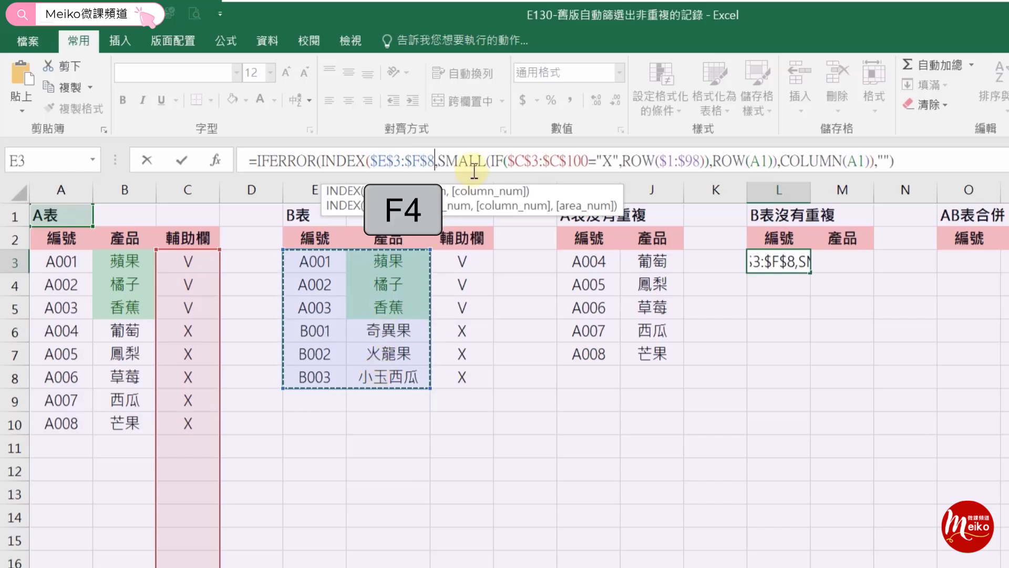
{"action": "left_click", "coordinate": [431, 159]}
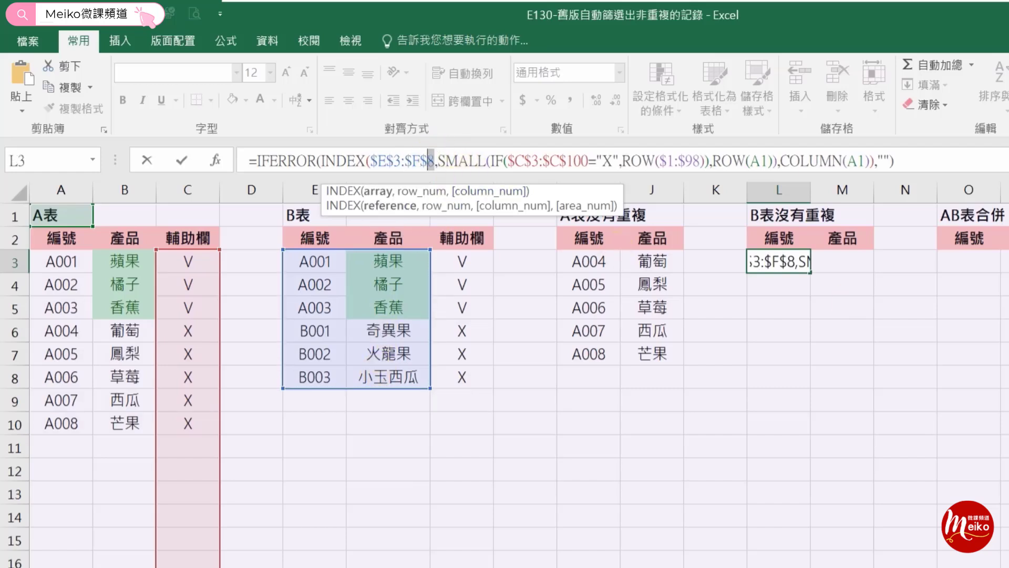
{"action": "type", "text": "100"}
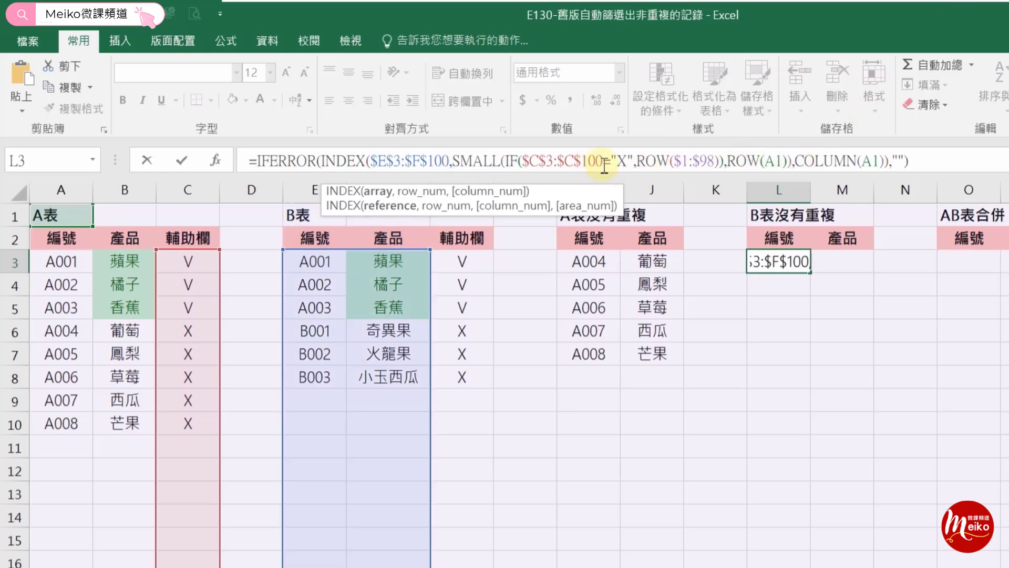
Change the IF test range in L3 to $G$3:$G$100 and enter the formula as an array formula.
{"action": "left_click_drag", "start_coordinate": [605, 167], "coordinate": [526, 166]}
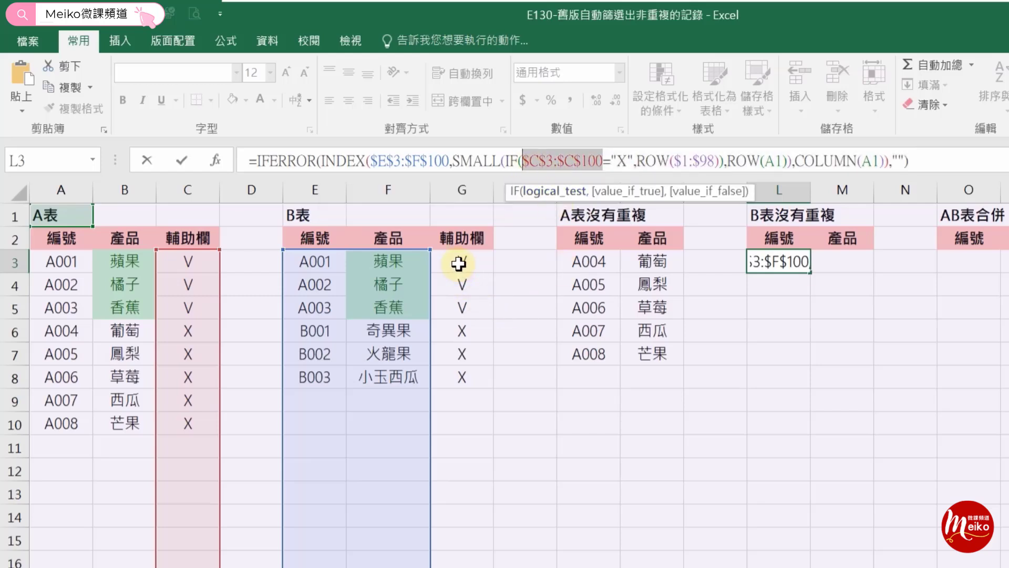
{"action": "left_click_drag", "start_coordinate": [458, 263], "coordinate": [460, 377]}
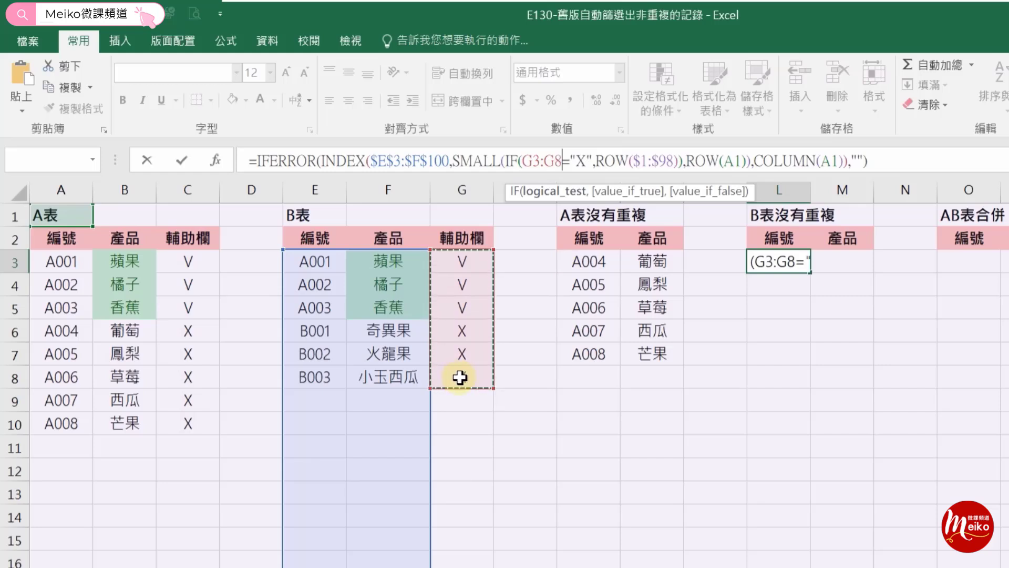
{"action": "key", "text": "F4"}
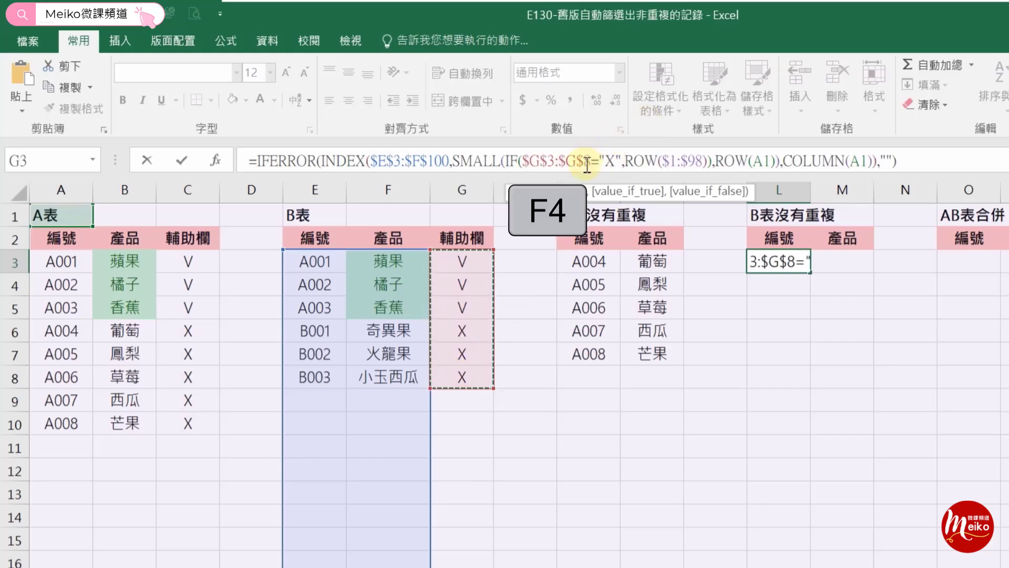
{"action": "key", "text": "BackSpace"}
{"action": "type", "text": "1"}
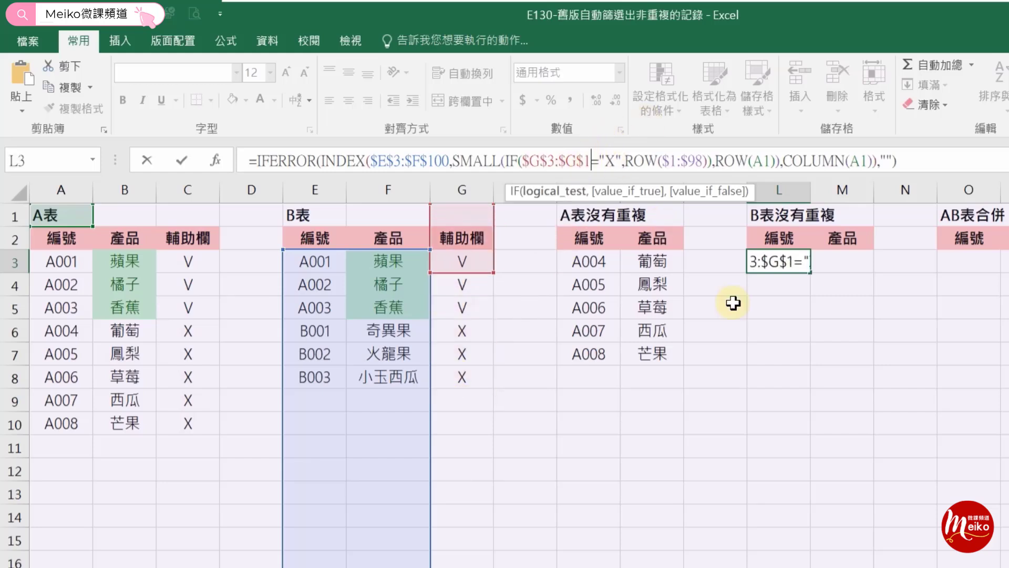
{"action": "type", "text": "00"}
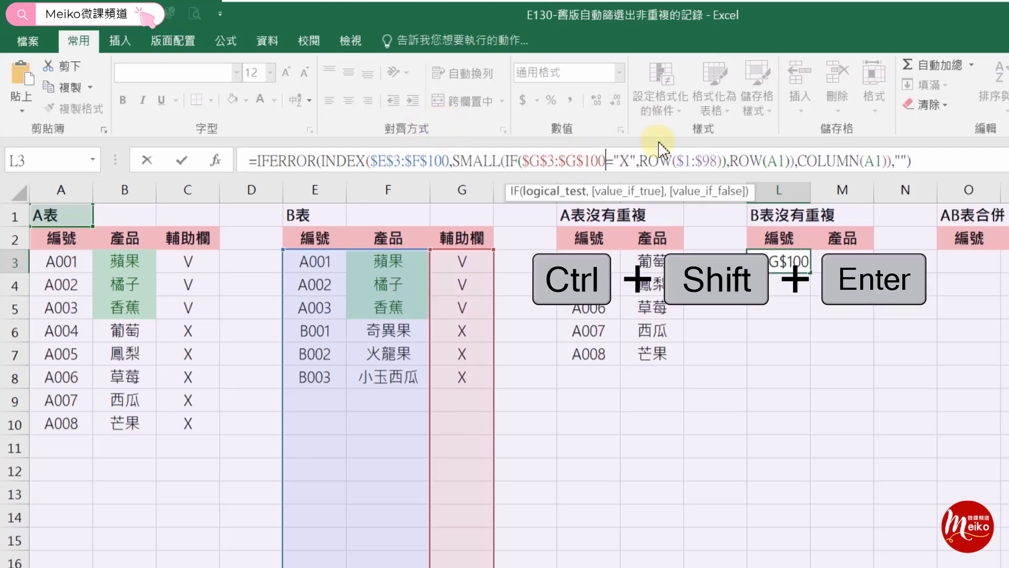
{"action": "key", "text": "ctrl+shift+Return"}
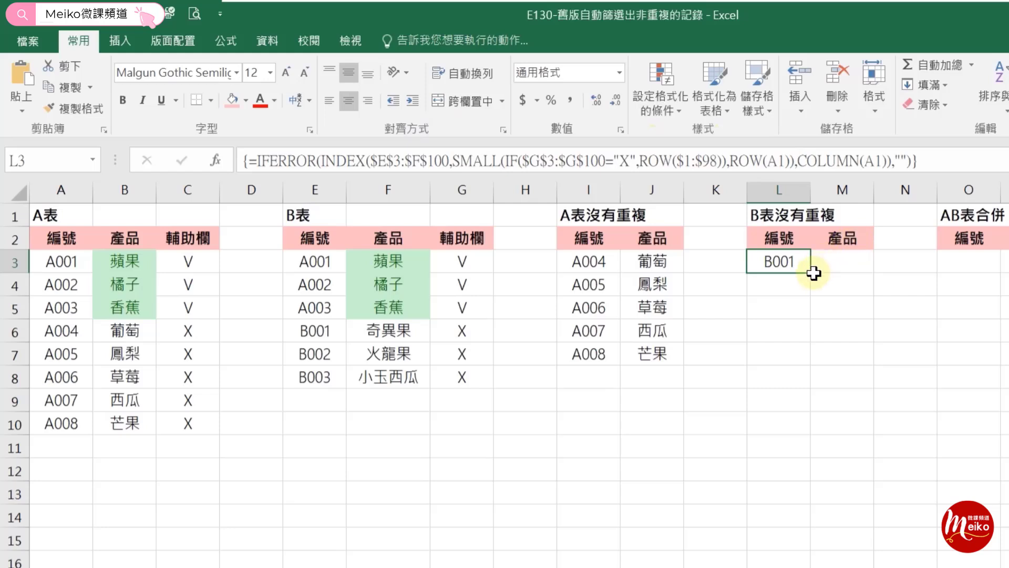
Fill the L3 formula across to column M and down past row 16, and autofit column M's width.
{"action": "left_click", "coordinate": [819, 277]}
{"action": "left_click", "coordinate": [792, 261]}
{"action": "left_click_drag", "start_coordinate": [811, 274], "coordinate": [835, 566]}
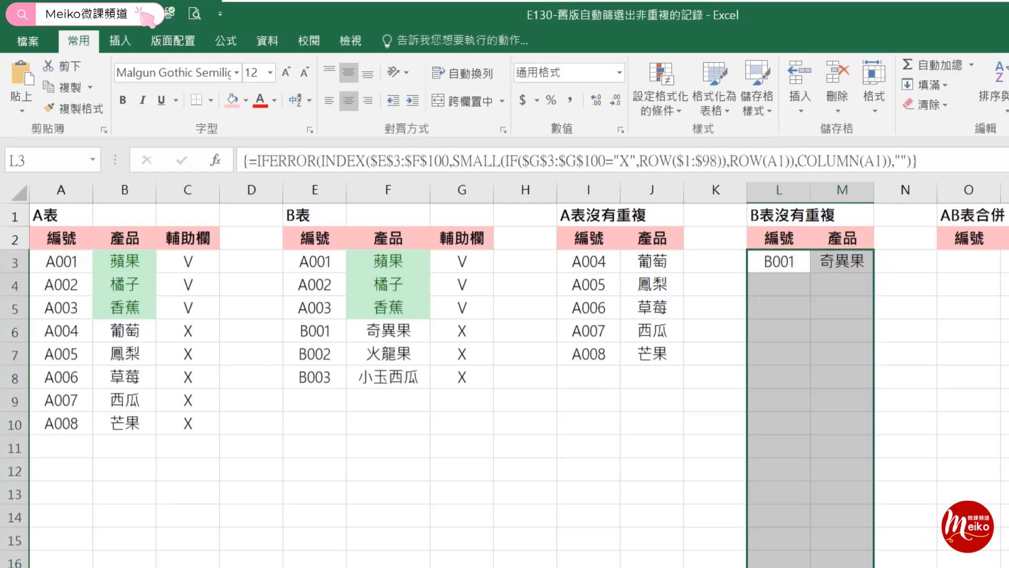
{"action": "left_click", "coordinate": [1004, 539]}
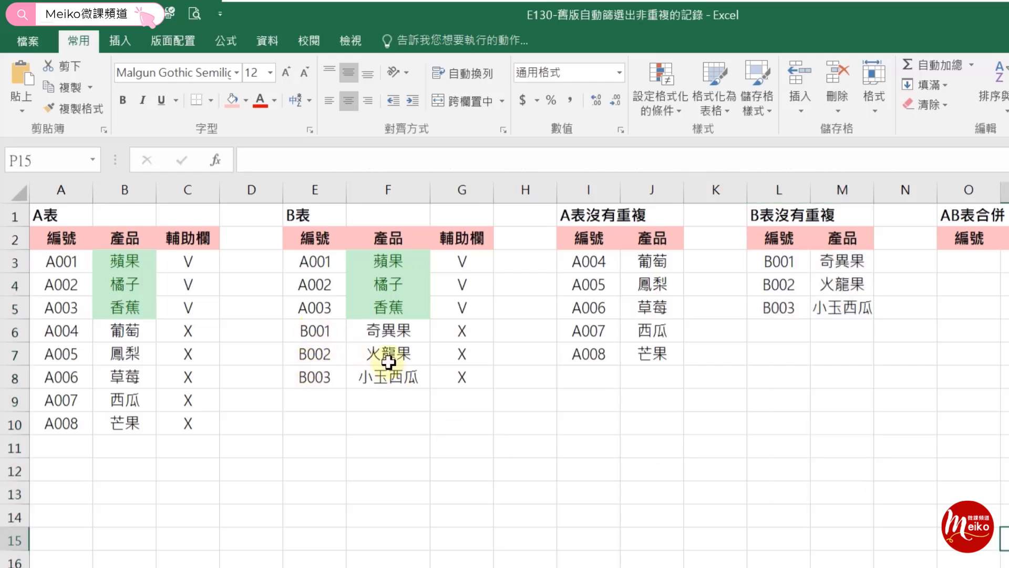
{"action": "double_click", "coordinate": [875, 190]}
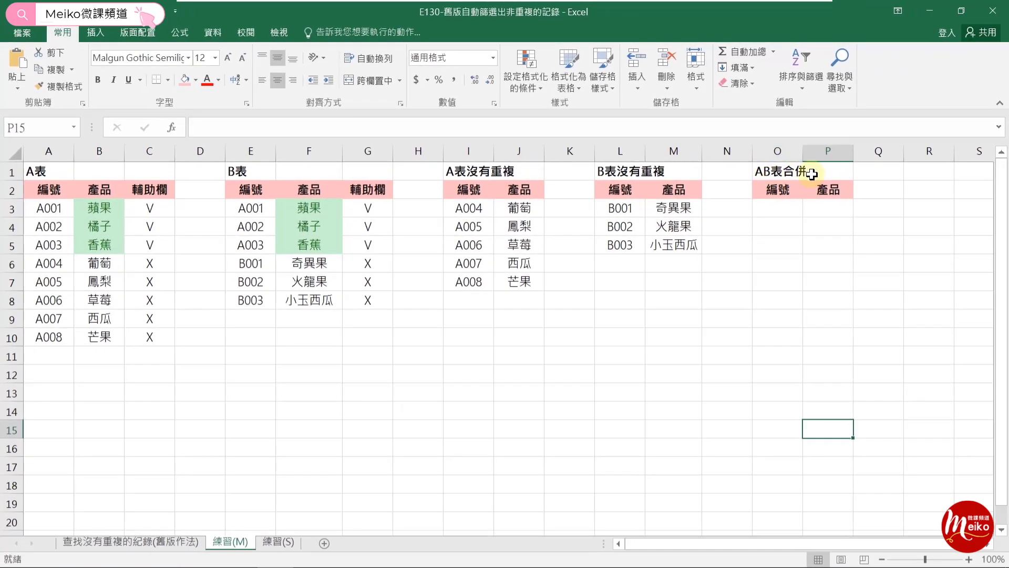
Examine the extracted B表 records in L3:M5, the blank formula cells in I8:J12, and the formula in L3.
{"action": "left_click_drag", "start_coordinate": [621, 208], "coordinate": [676, 245]}
{"action": "left_click_drag", "start_coordinate": [471, 300], "coordinate": [513, 372]}
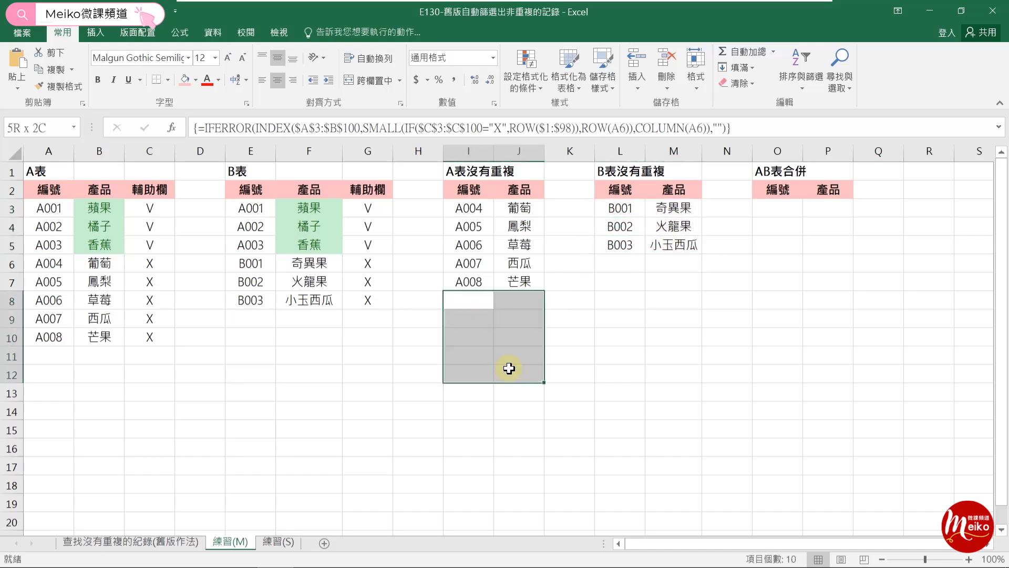
{"action": "left_click", "coordinate": [615, 208]}
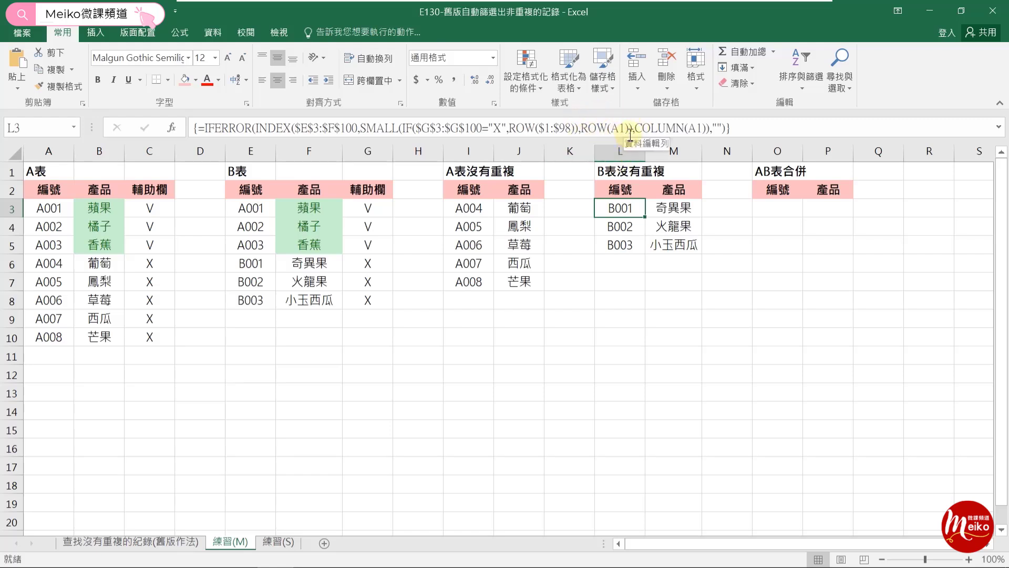
Narrow column Q and inspect the ROW(A1) argument in the L3 formula without changing it.
{"action": "left_click_drag", "start_coordinate": [904, 152], "coordinate": [872, 152]}
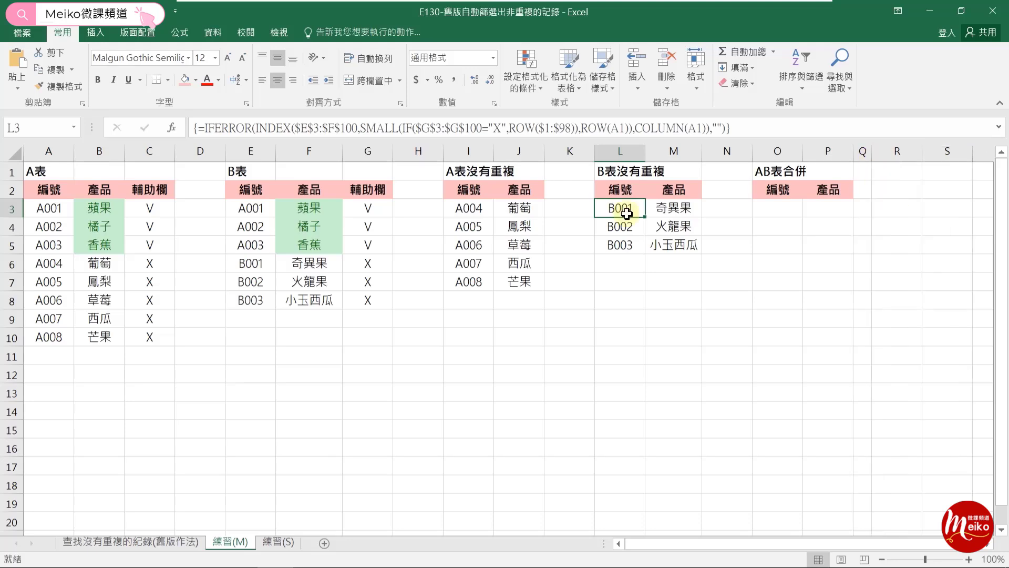
{"action": "left_click", "coordinate": [584, 124]}
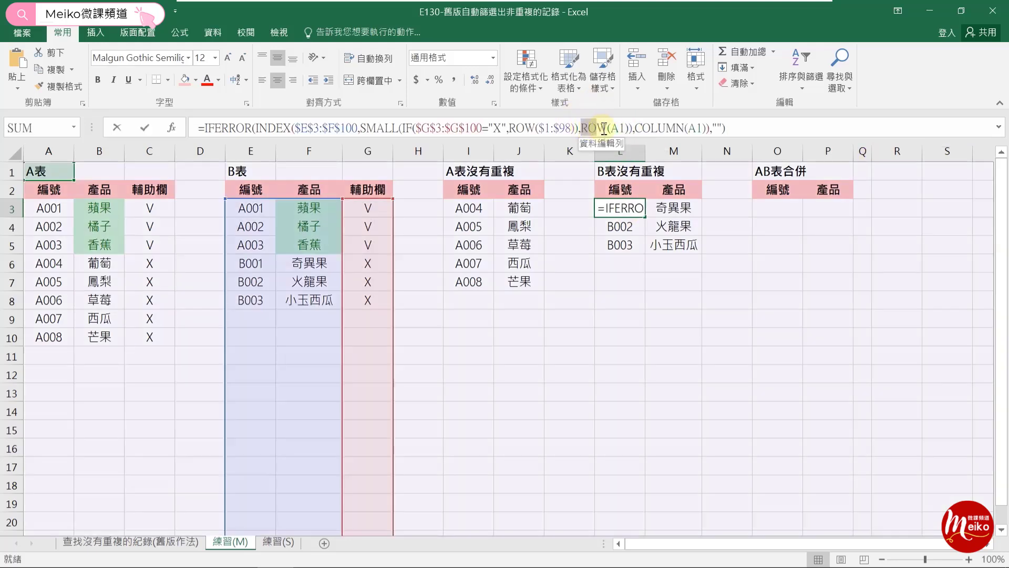
{"action": "left_click_drag", "start_coordinate": [625, 128], "coordinate": [626, 151]}
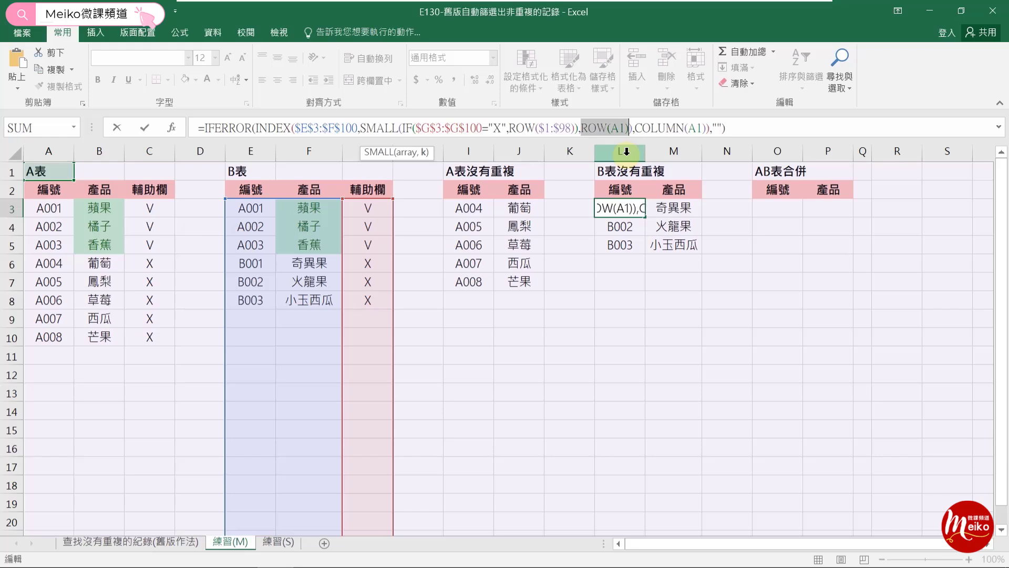
{"action": "key", "text": "Escape"}
Enter =ROW(A1) in R3, fill it down to R17, and check the copied formulas.
{"action": "left_click", "coordinate": [873, 208]}
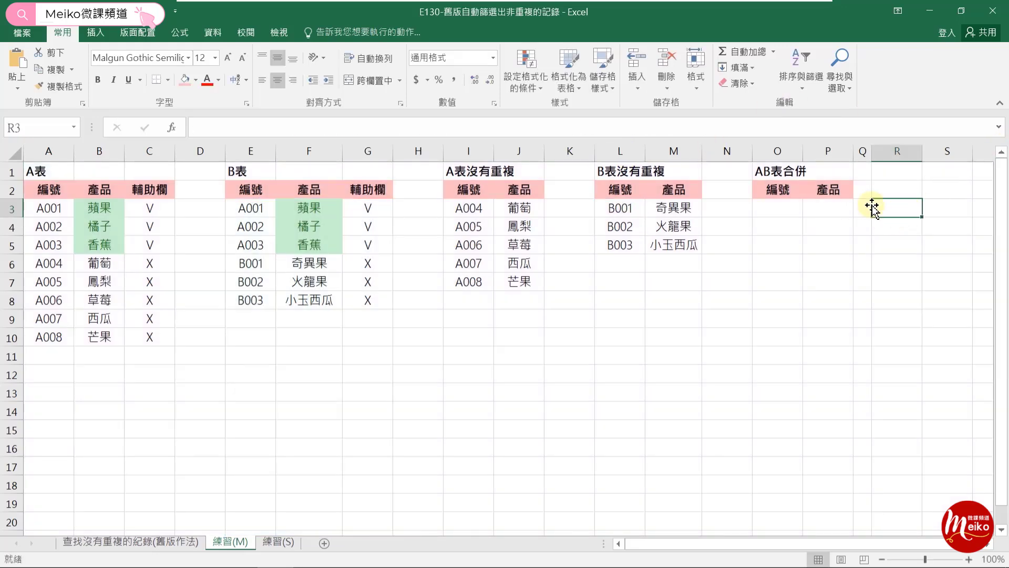
{"action": "type", "text": "=ROW(A1)"}
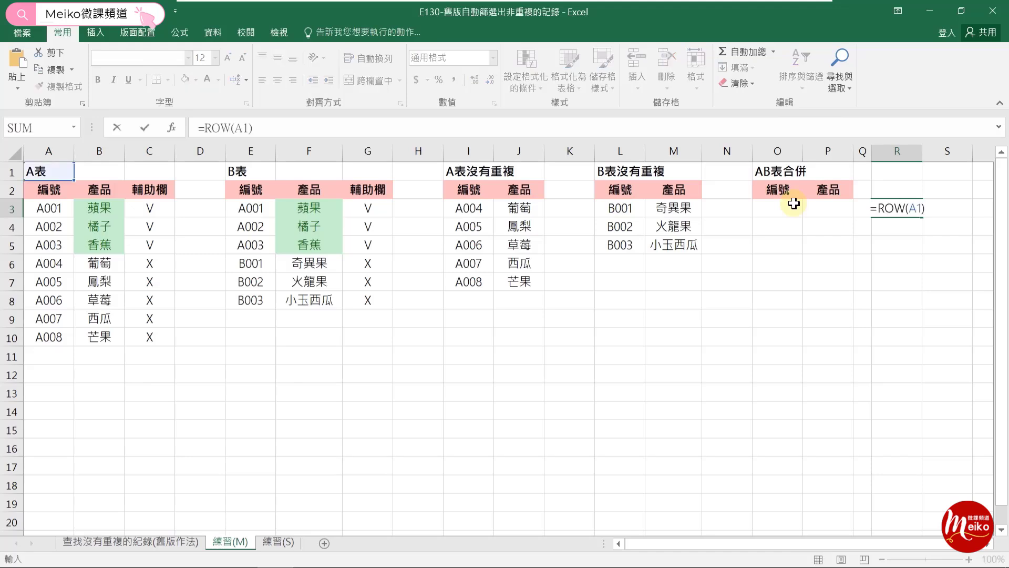
{"action": "key", "text": "Return"}
{"action": "left_click", "coordinate": [909, 209]}
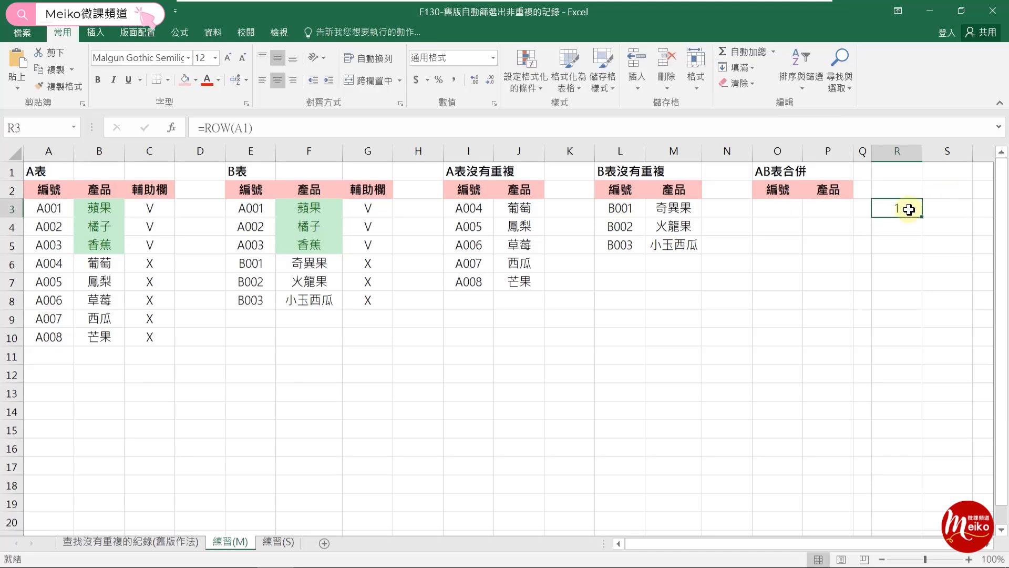
{"action": "left_click_drag", "start_coordinate": [917, 219], "coordinate": [897, 474]}
{"action": "left_click", "coordinate": [900, 228]}
{"action": "left_click", "coordinate": [900, 246]}
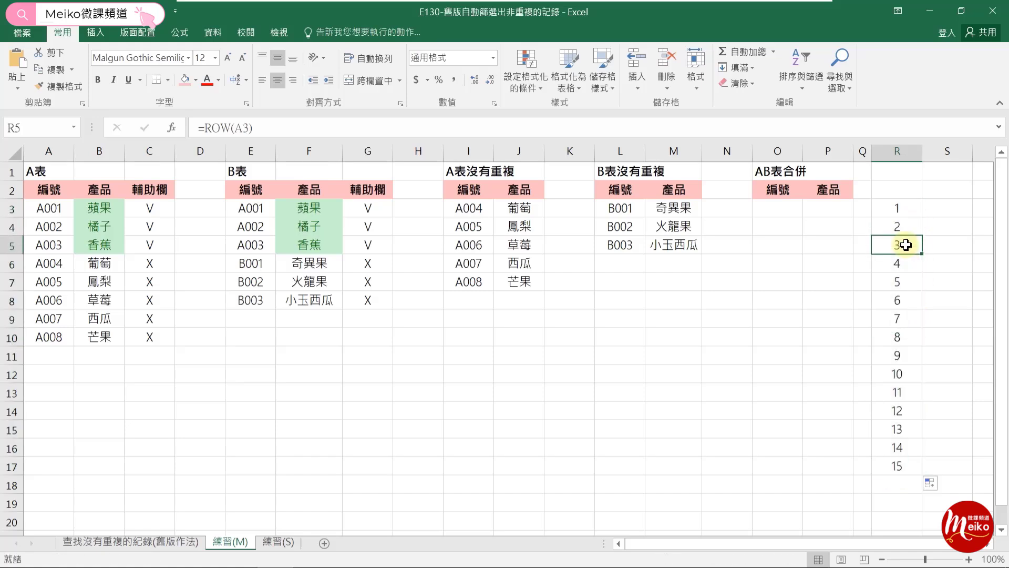
Enter =COUNTIF($C$3:$C$10,"X") in S3 to count the non-duplicate A表 records.
{"action": "left_click", "coordinate": [947, 209]}
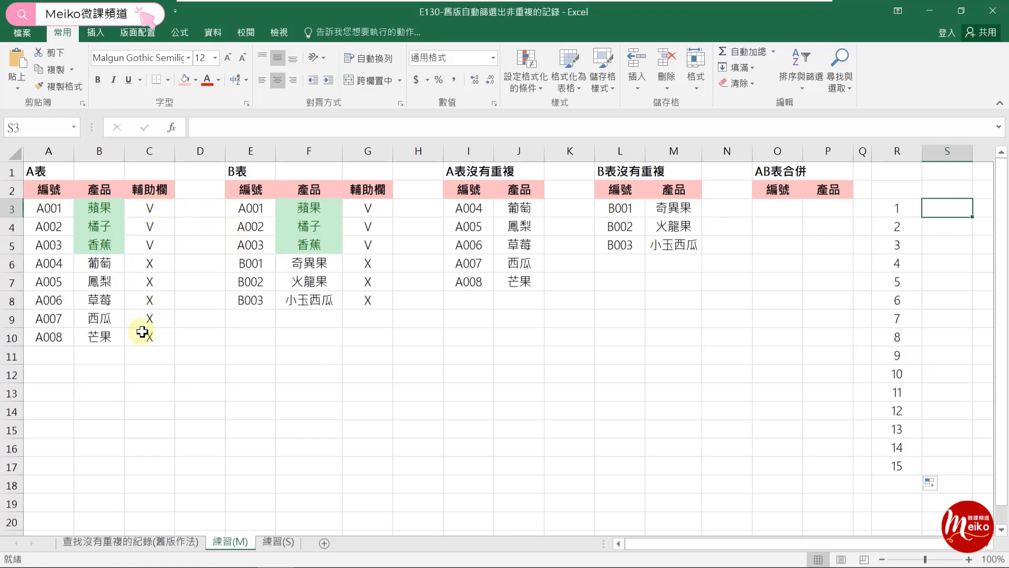
{"action": "type", "text": "="}
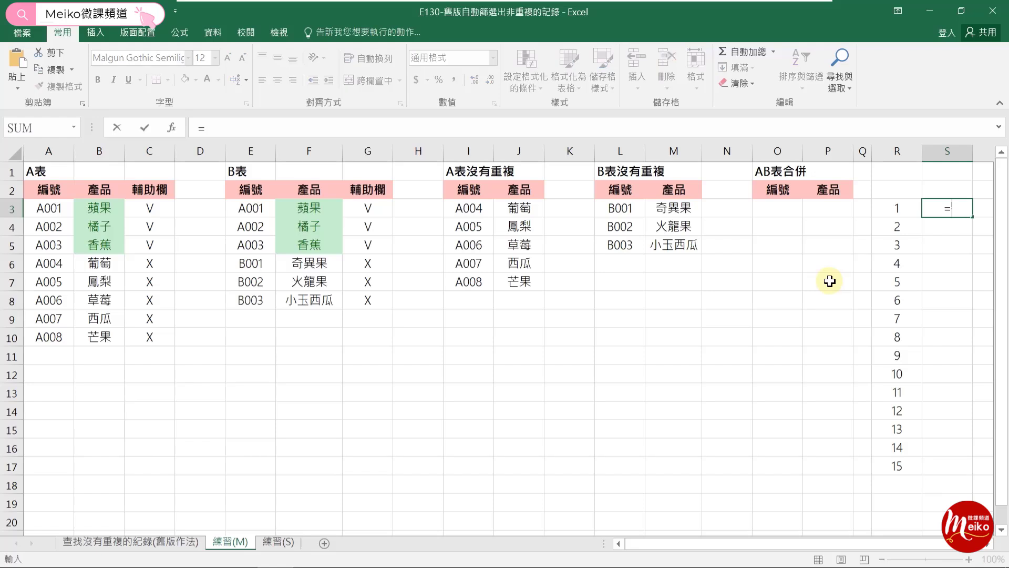
{"action": "type", "text": "countif("}
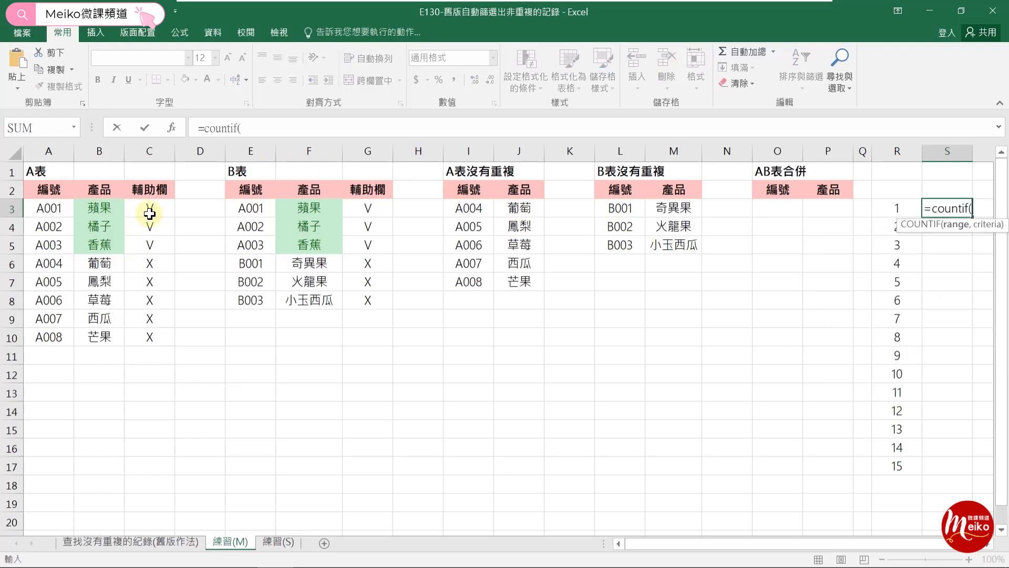
{"action": "left_click_drag", "start_coordinate": [149, 208], "coordinate": [139, 335]}
{"action": "key", "text": "F4"}
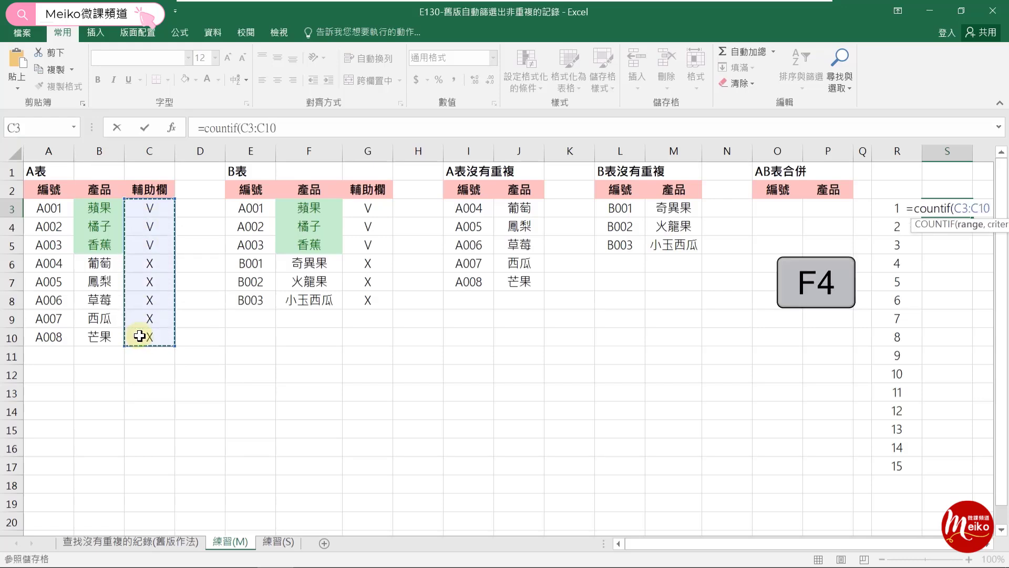
{"action": "type", "text": ","}
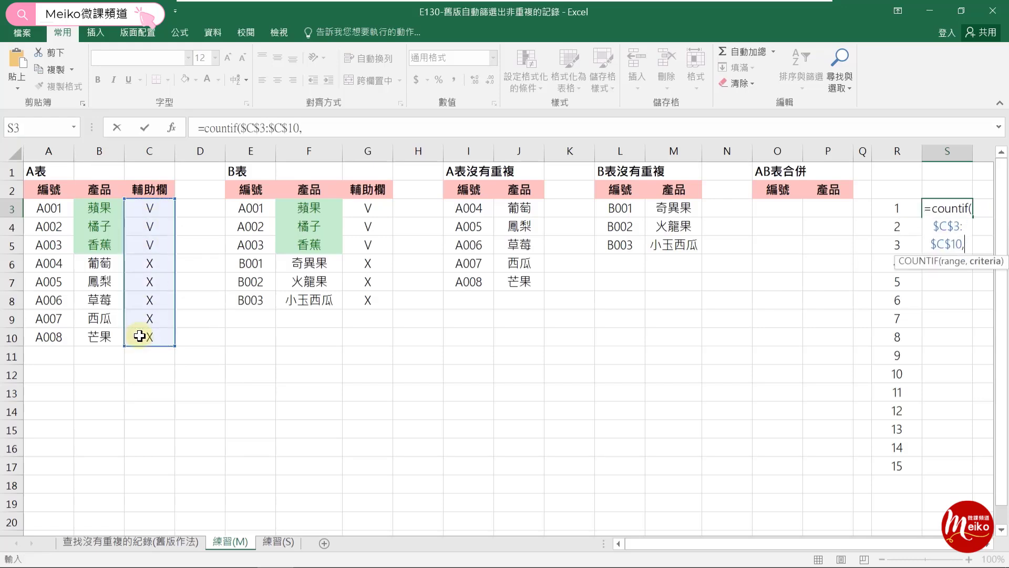
{"action": "type", "text": "\"X\""}
{"action": "key", "text": "Return"}
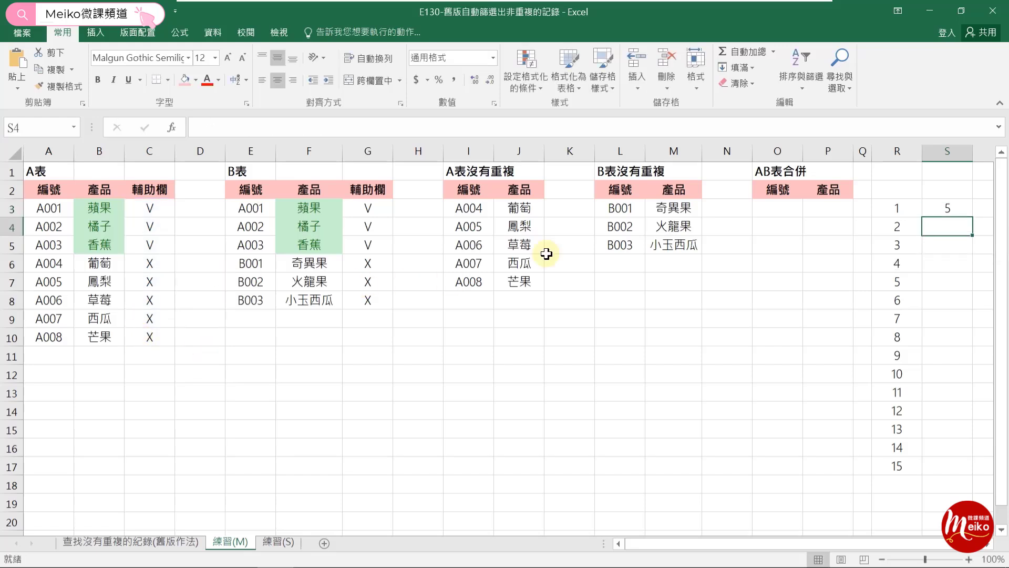
Check the X marks in C6:C10 and fill the S3 count formula down to S17.
{"action": "left_click_drag", "start_coordinate": [153, 261], "coordinate": [147, 339]}
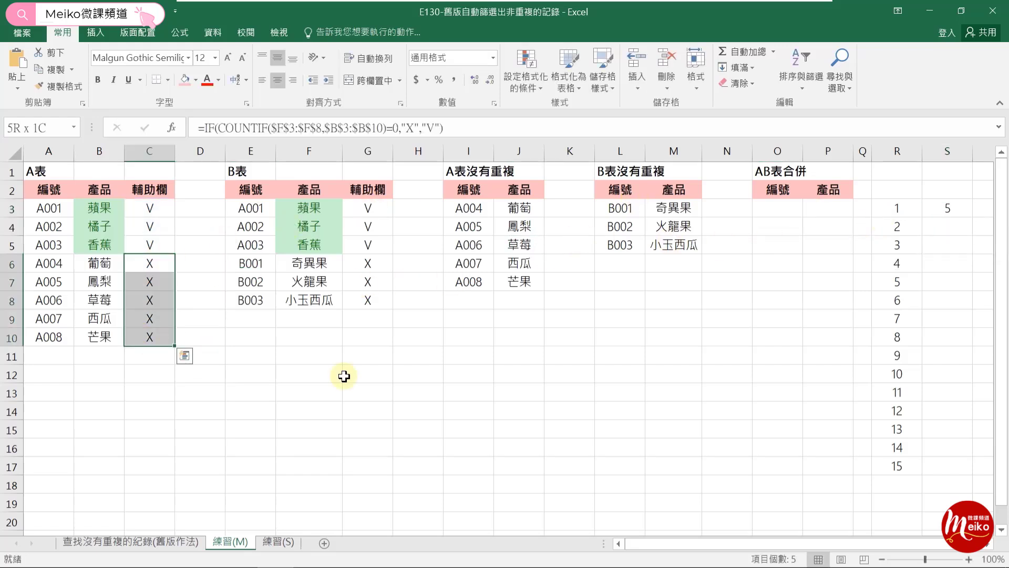
{"action": "left_click", "coordinate": [402, 385]}
{"action": "left_click", "coordinate": [969, 211]}
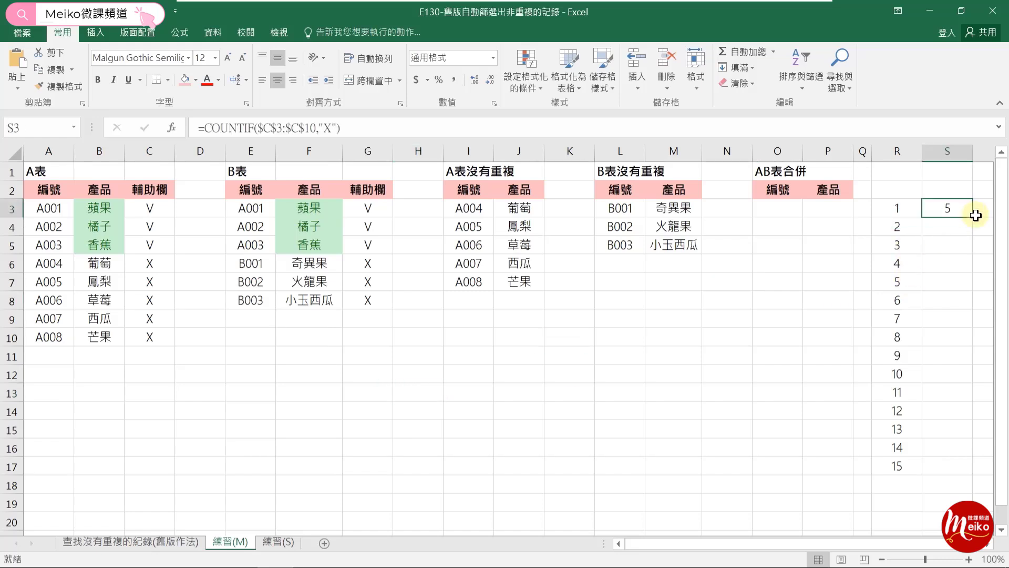
{"action": "left_click_drag", "start_coordinate": [975, 217], "coordinate": [947, 472]}
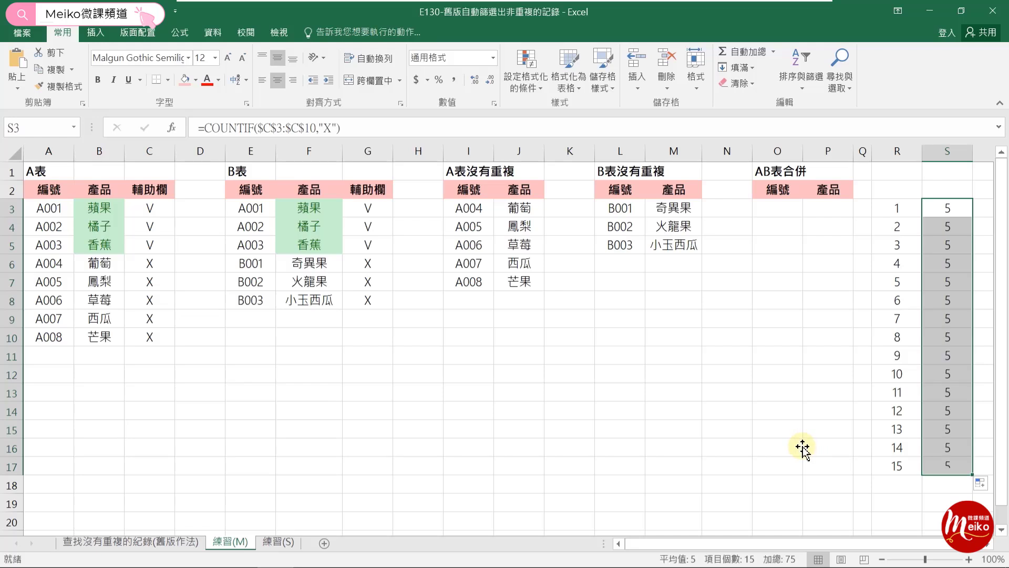
{"action": "left_click", "coordinate": [799, 447]}
Enter =R3-S3 in T3 and fill the subtraction down to T17.
{"action": "scroll", "coordinate": [951, 462], "scroll_direction": "right", "scroll_amount": 3}
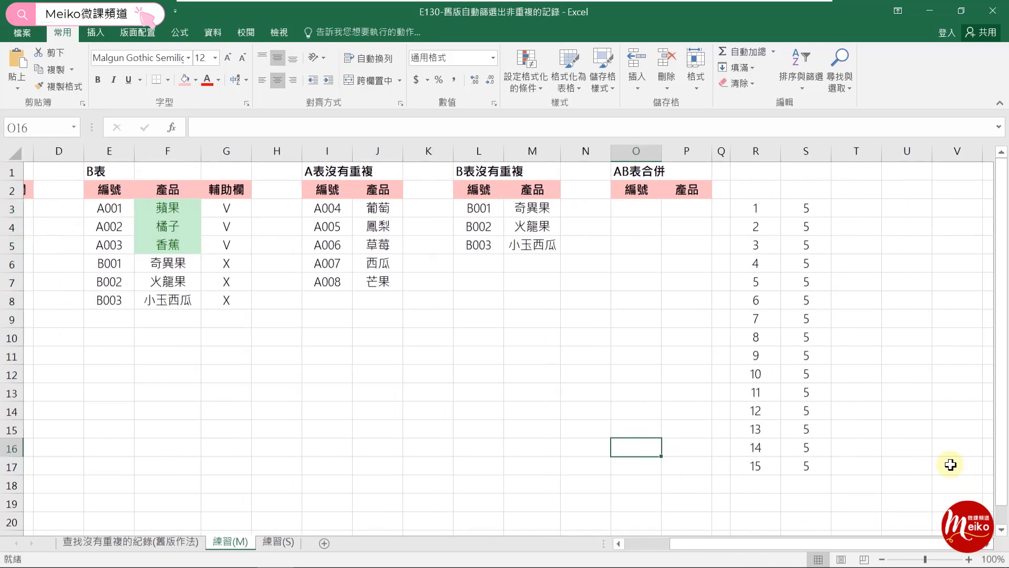
{"action": "left_click", "coordinate": [852, 209]}
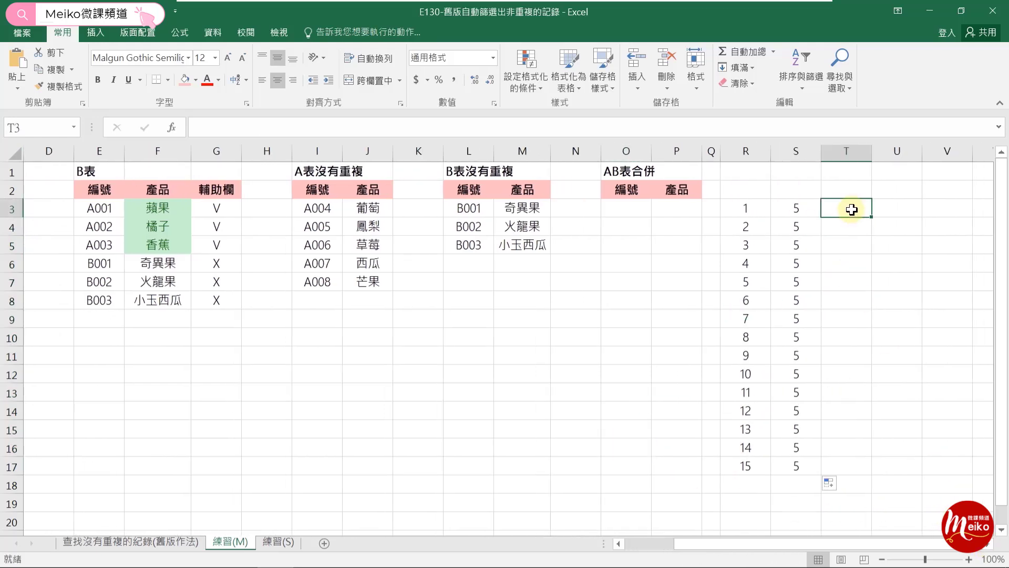
{"action": "type", "text": "="}
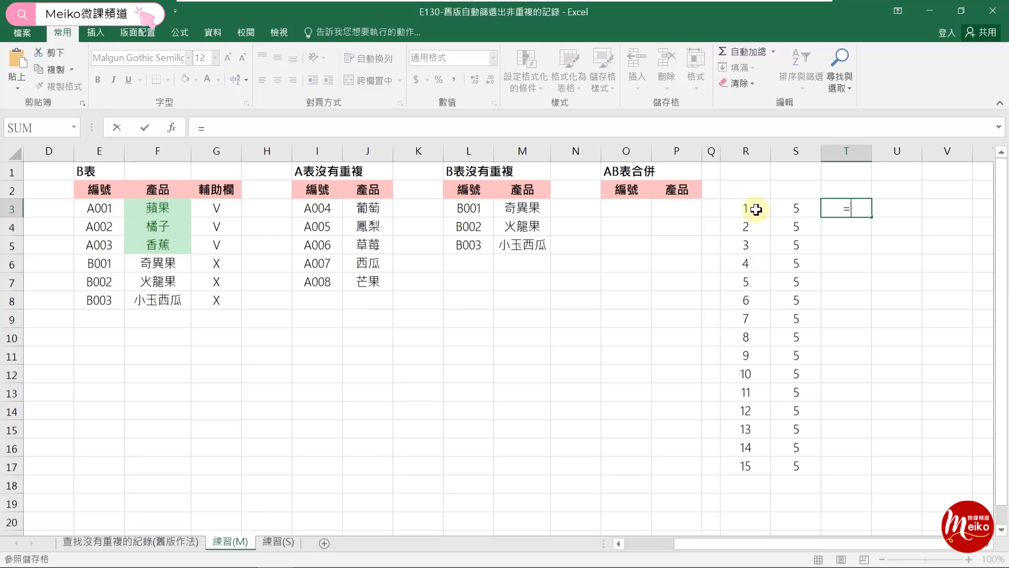
{"action": "left_click", "coordinate": [756, 209]}
{"action": "type", "text": "-"}
{"action": "left_click", "coordinate": [798, 210]}
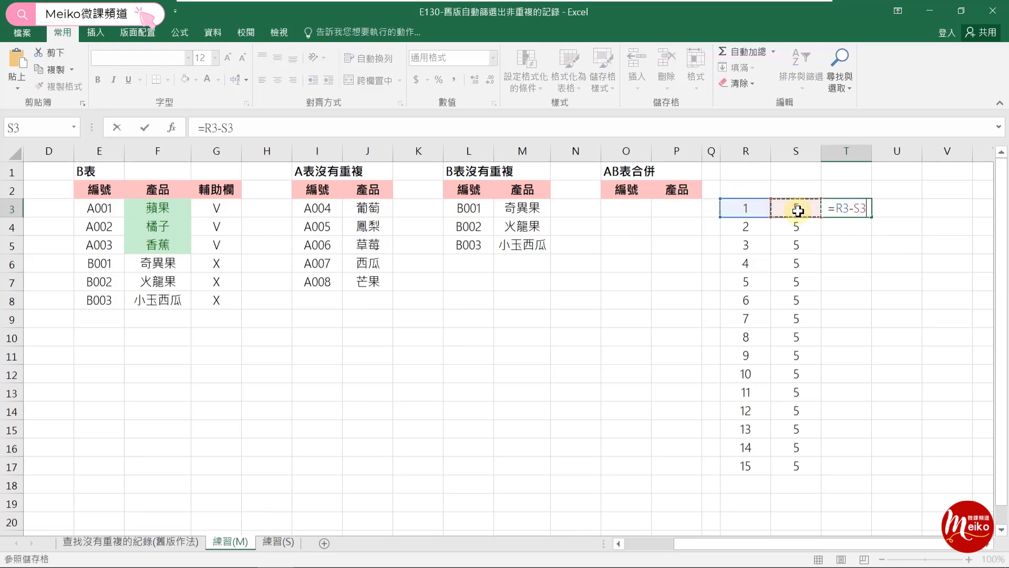
{"action": "key", "text": "ctrl+Return"}
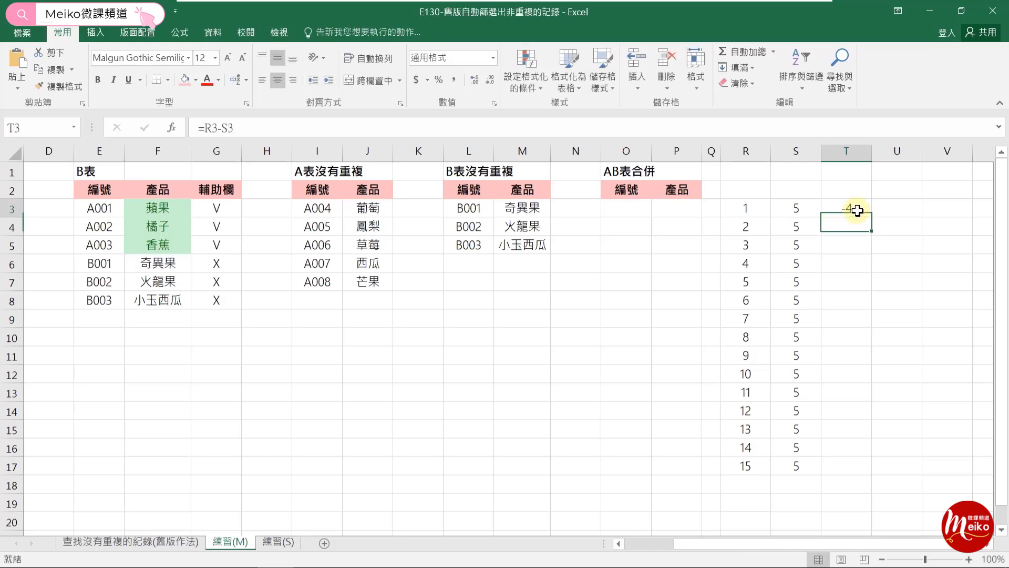
{"action": "left_click_drag", "start_coordinate": [872, 217], "coordinate": [861, 474]}
{"action": "left_click", "coordinate": [940, 403]}
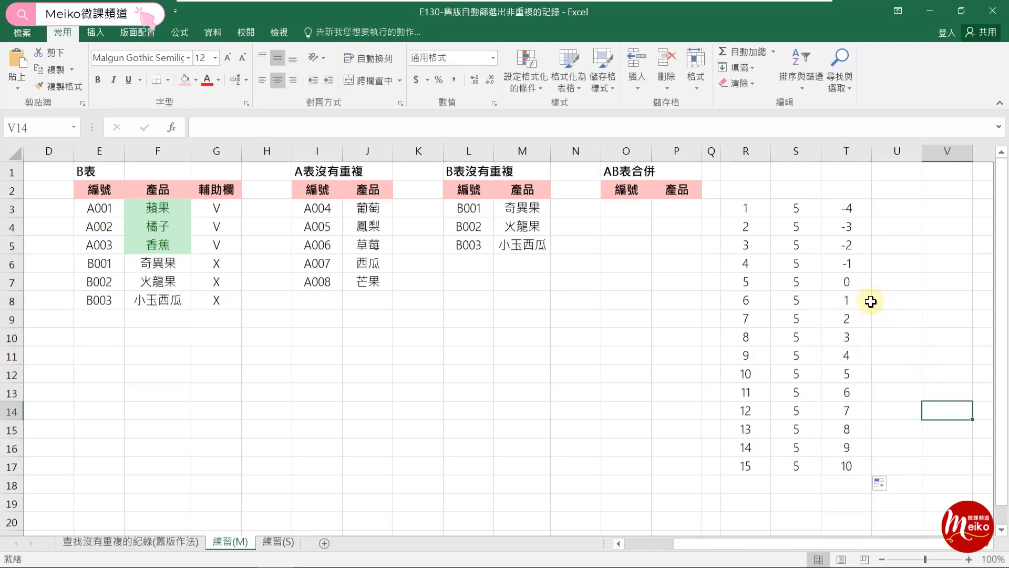
Compare row 8 of the T column with the A表沒有重複 list, and copy COUNTIF($C$3:$C$10,"X") from the S3 formula.
{"action": "left_click", "coordinate": [855, 299]}
{"action": "left_click_drag", "start_coordinate": [854, 299], "coordinate": [315, 299]}
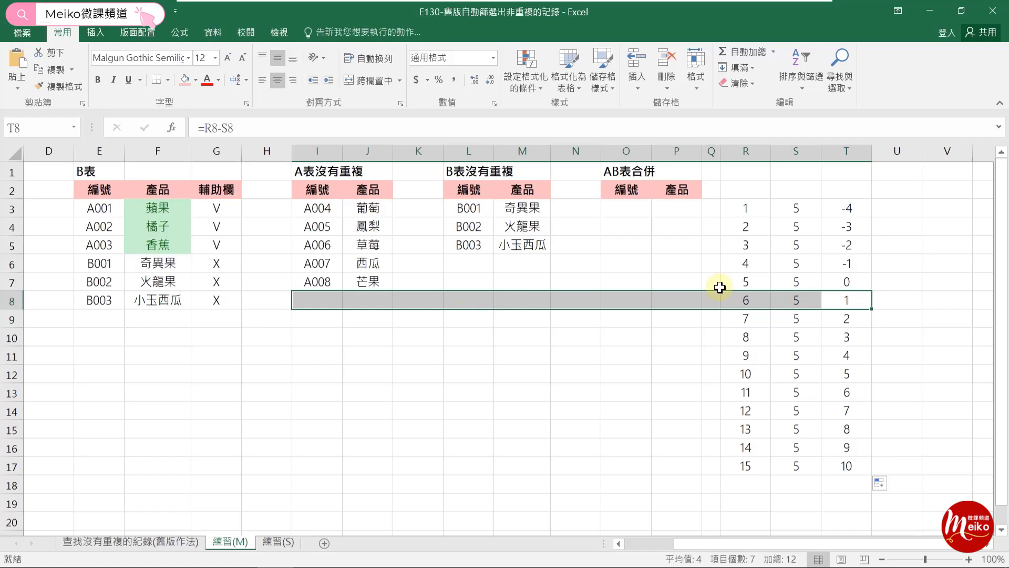
{"action": "left_click", "coordinate": [798, 206]}
{"action": "left_click_drag", "start_coordinate": [355, 129], "coordinate": [216, 127]}
{"action": "key", "text": "ctrl+c"}
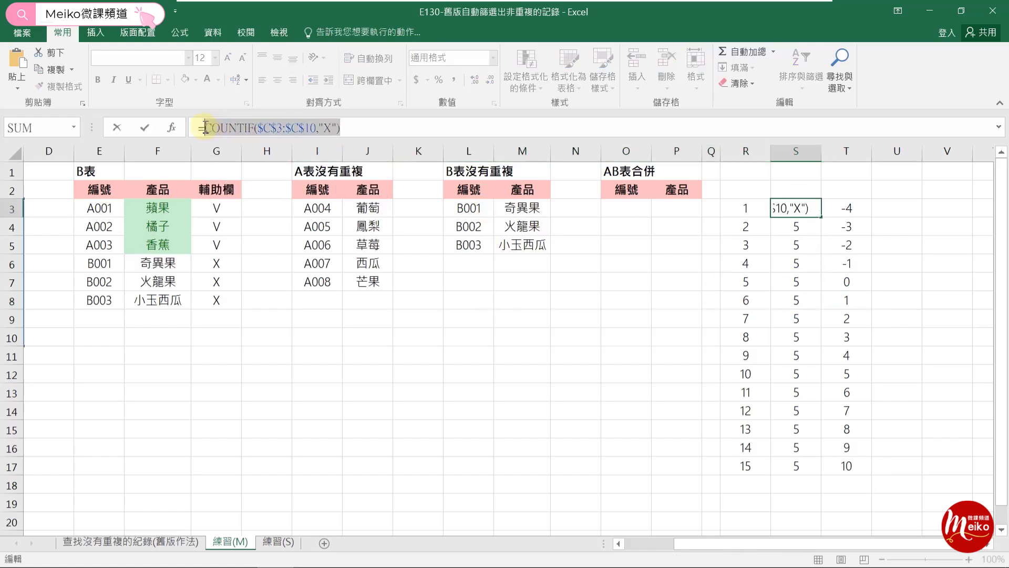
{"action": "key", "text": "Escape"}
Subtract COUNTIF($C$3:$C$10,"X") from ROW(A1) in the L3 formula and enter it as an array formula.
{"action": "left_click", "coordinate": [470, 207]}
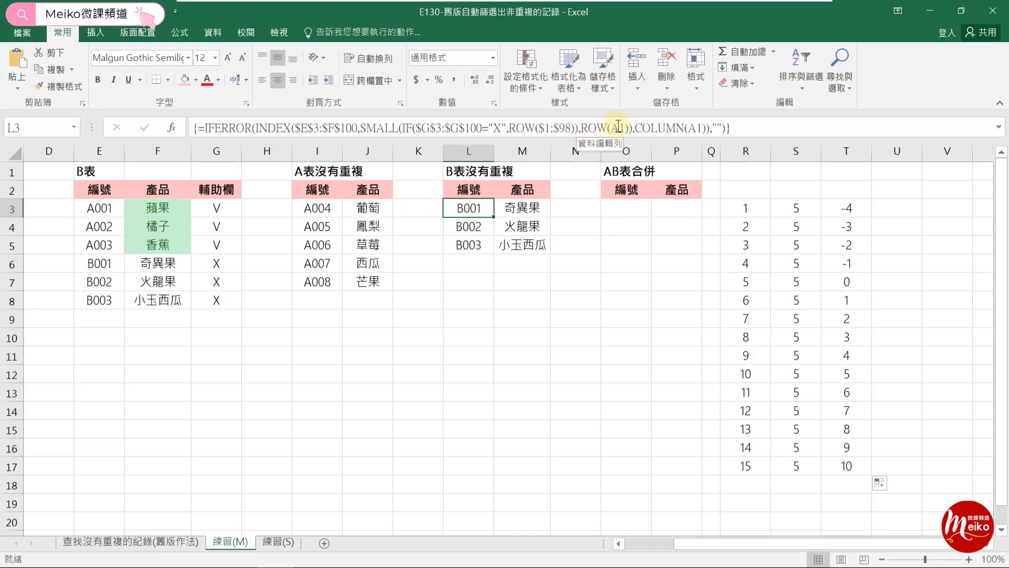
{"action": "left_click", "coordinate": [630, 130]}
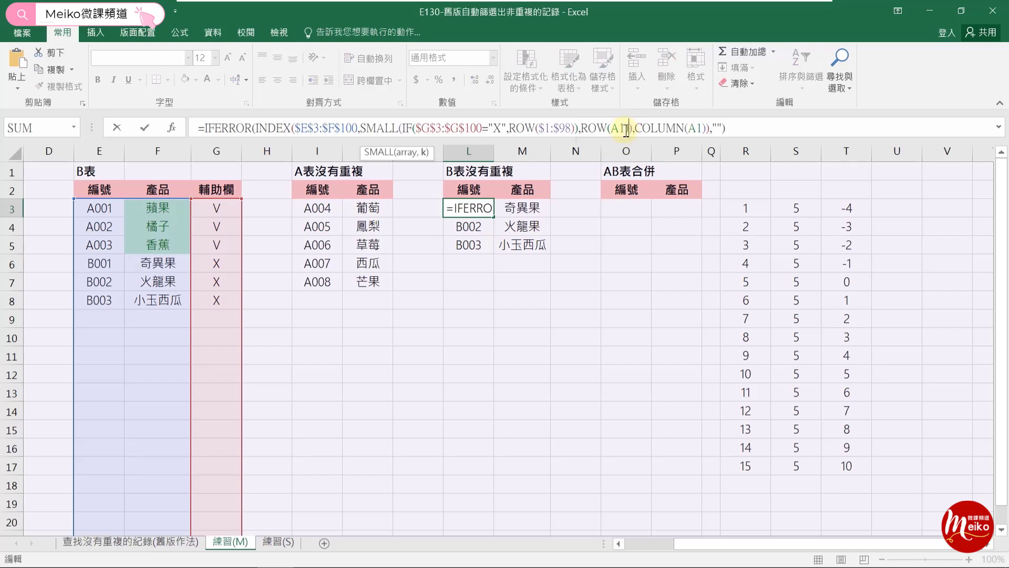
{"action": "type", "text": "-"}
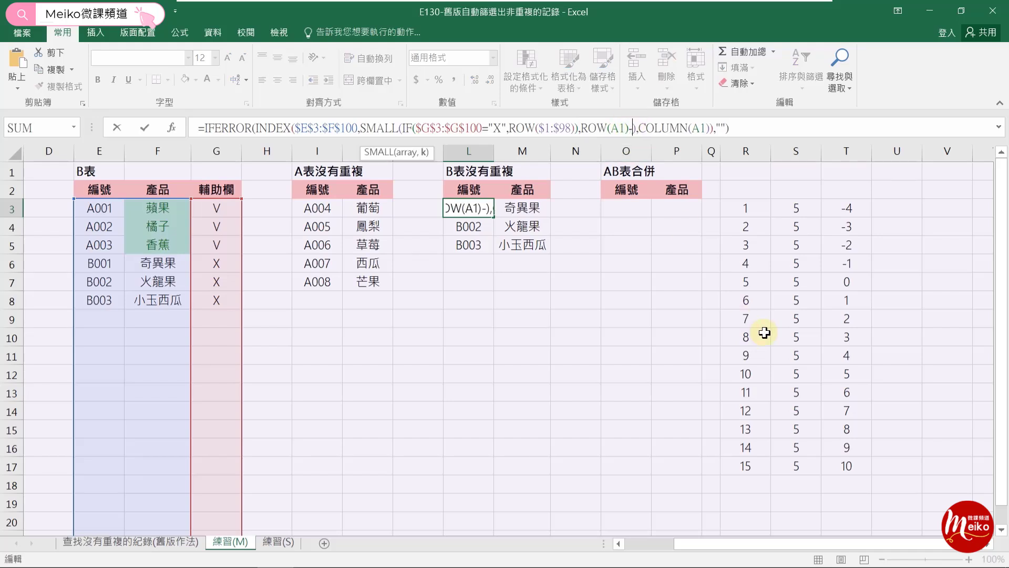
{"action": "key", "text": "ctrl+v"}
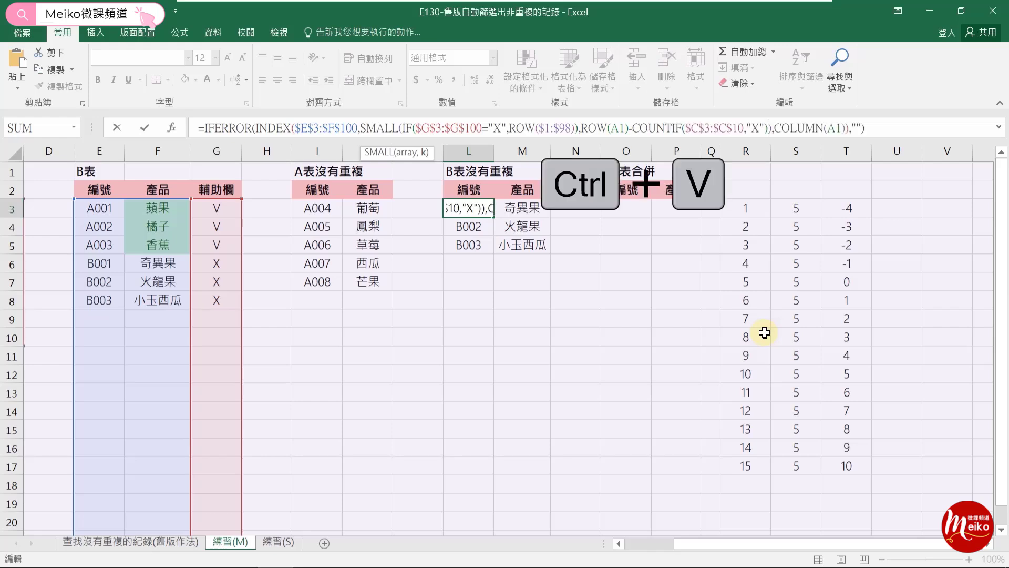
{"action": "key", "text": "ctrl+shift+Return"}
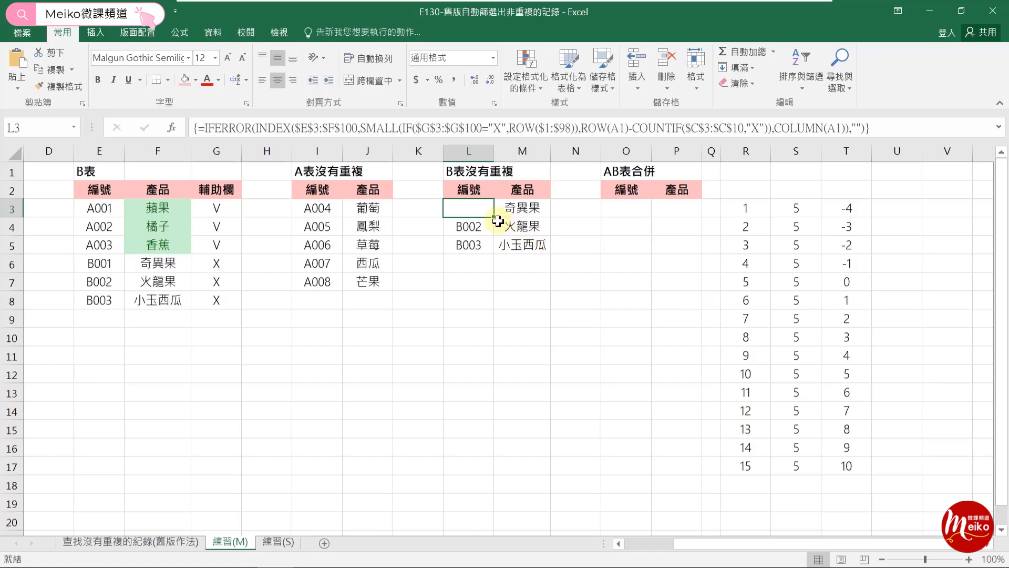
Fill the revised L3 formula across to column M and down to row 17, and check the formula in L8.
{"action": "left_click_drag", "start_coordinate": [493, 217], "coordinate": [541, 465]}
{"action": "left_click", "coordinate": [610, 405]}
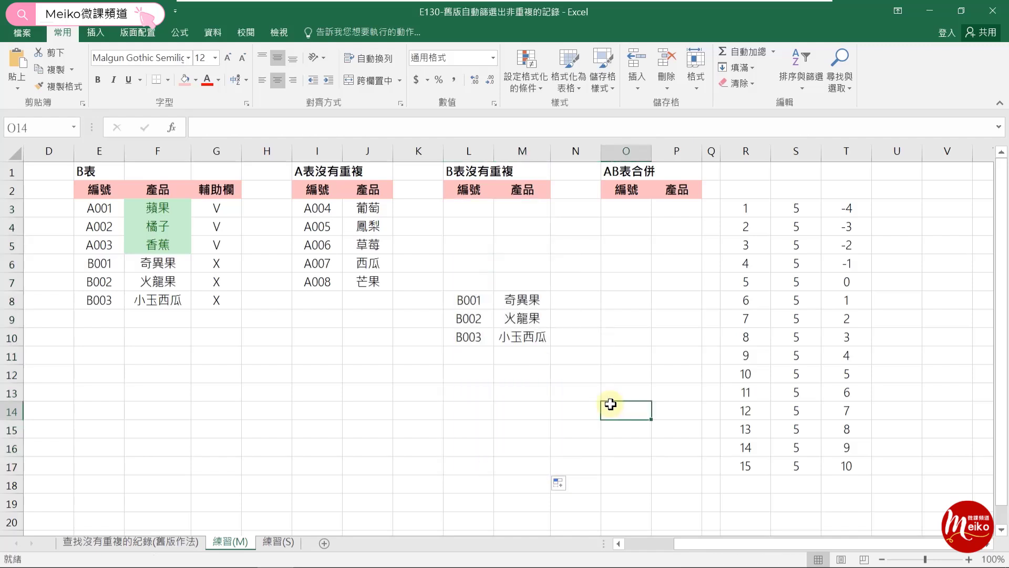
{"action": "left_click", "coordinate": [479, 303]}
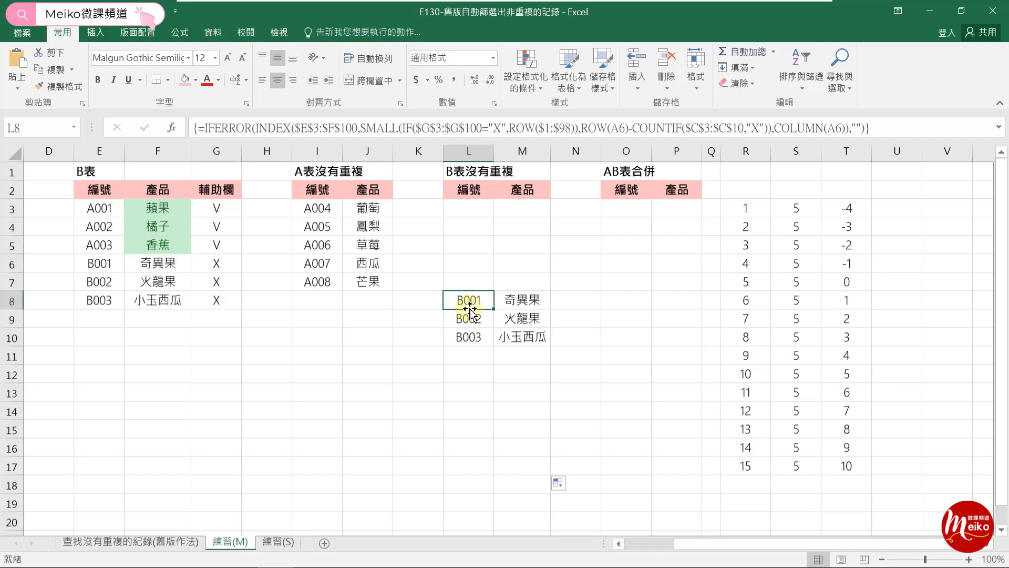
Start an IF formula in O3 under AB表合併 with the test ROW(A1)<=COUNTIF($C$3:$C$10,"X").
{"action": "left_click", "coordinate": [633, 209]}
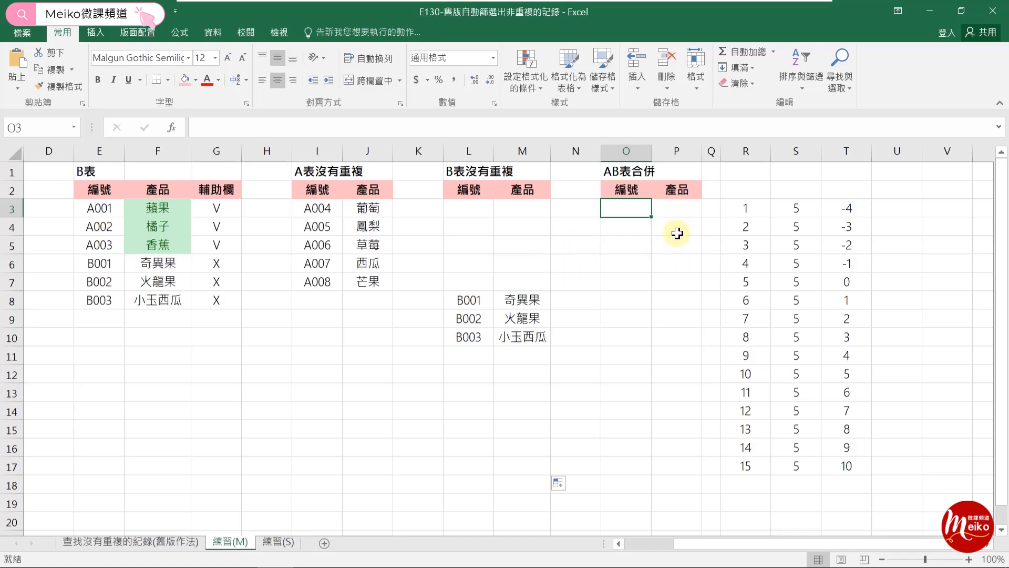
{"action": "left_click", "coordinate": [323, 208]}
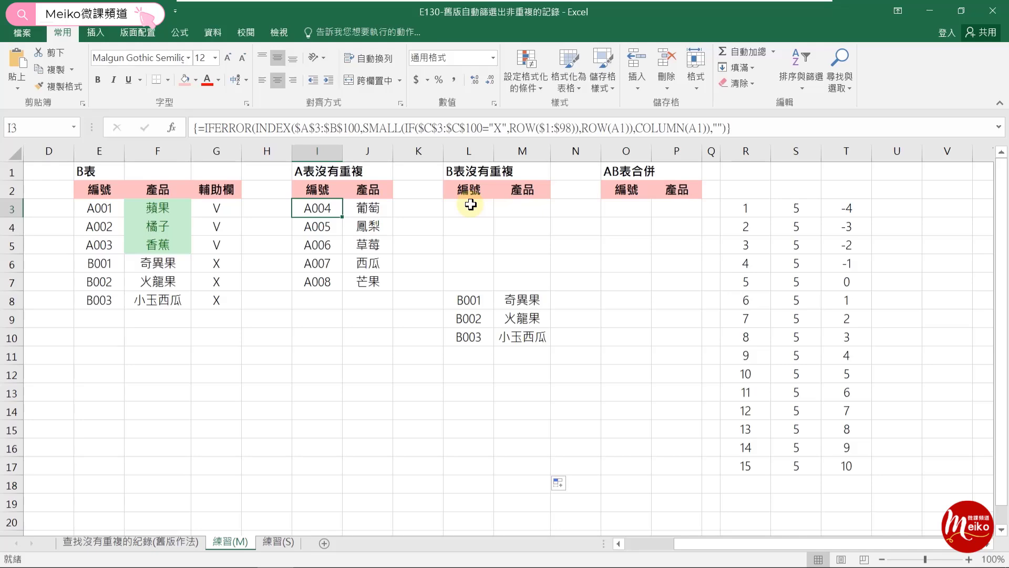
{"action": "left_click", "coordinate": [642, 209]}
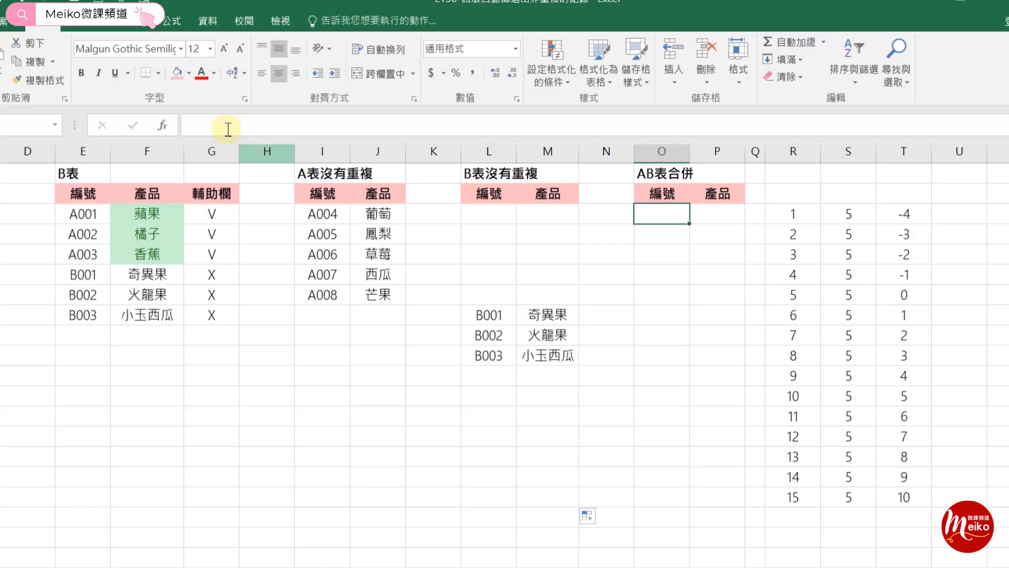
{"action": "left_click", "coordinate": [228, 129]}
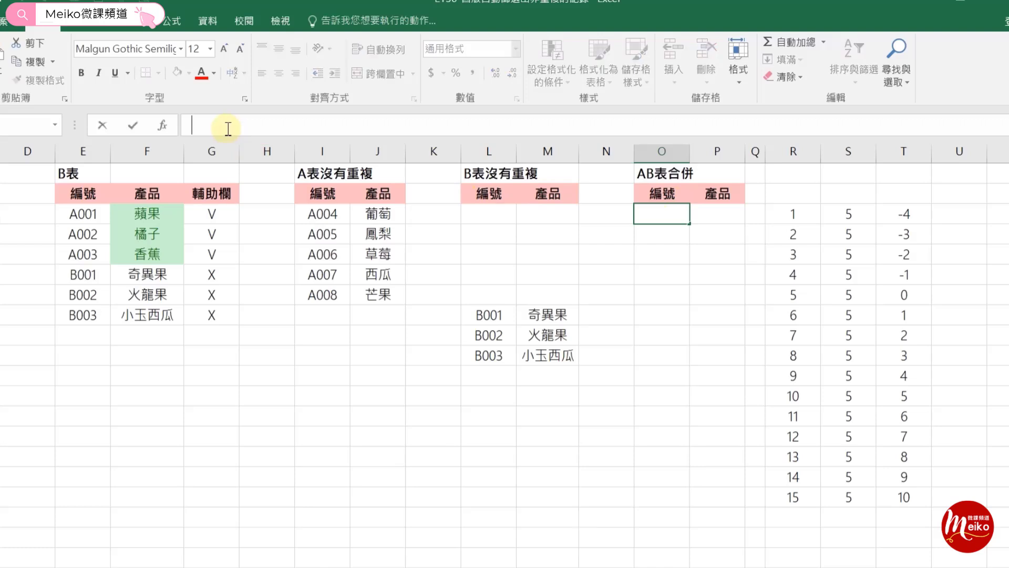
{"action": "left_click", "coordinate": [660, 214]}
{"action": "type", "text": "=i"}
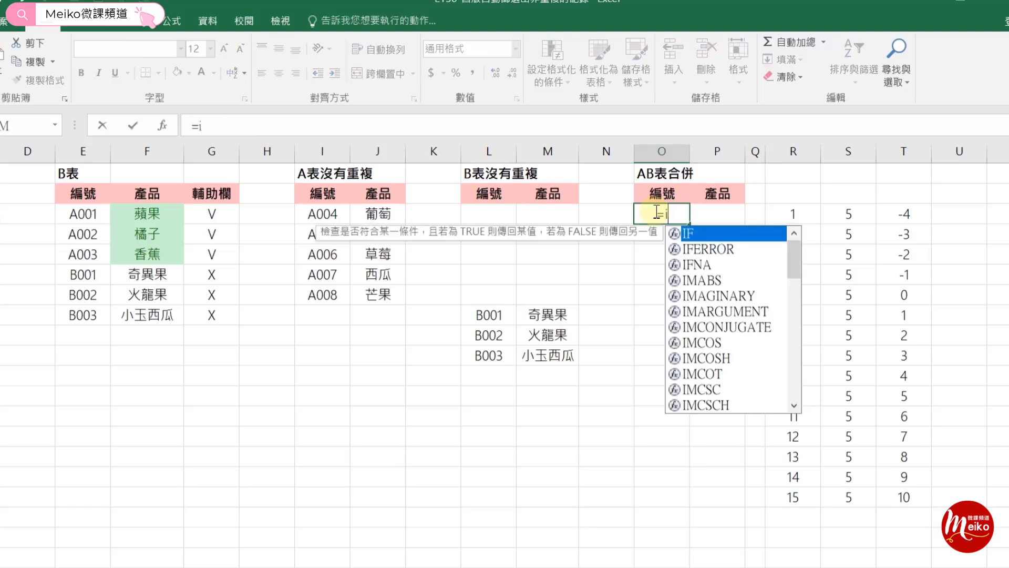
{"action": "type", "text": "f("}
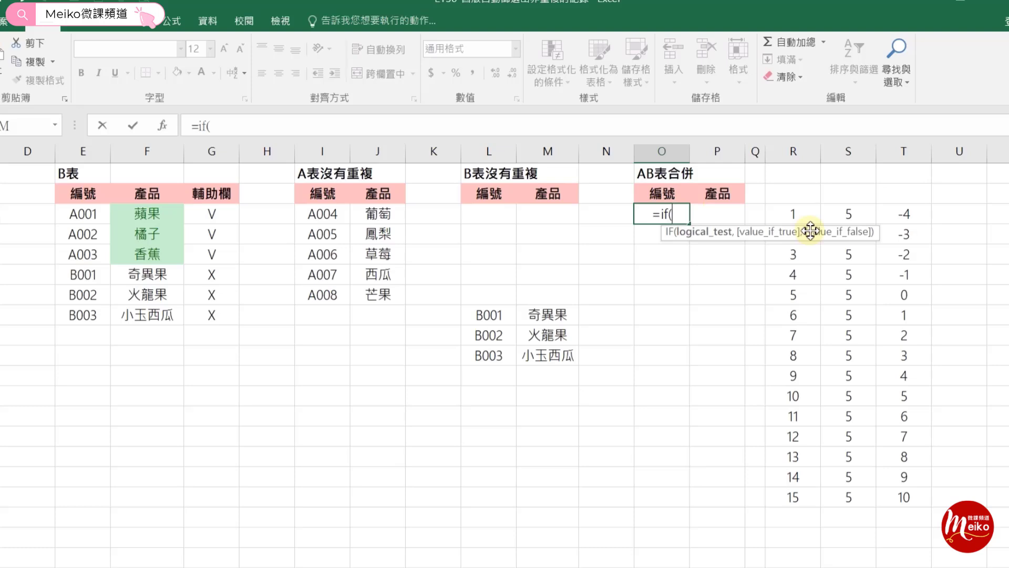
{"action": "type", "text": "ro"}
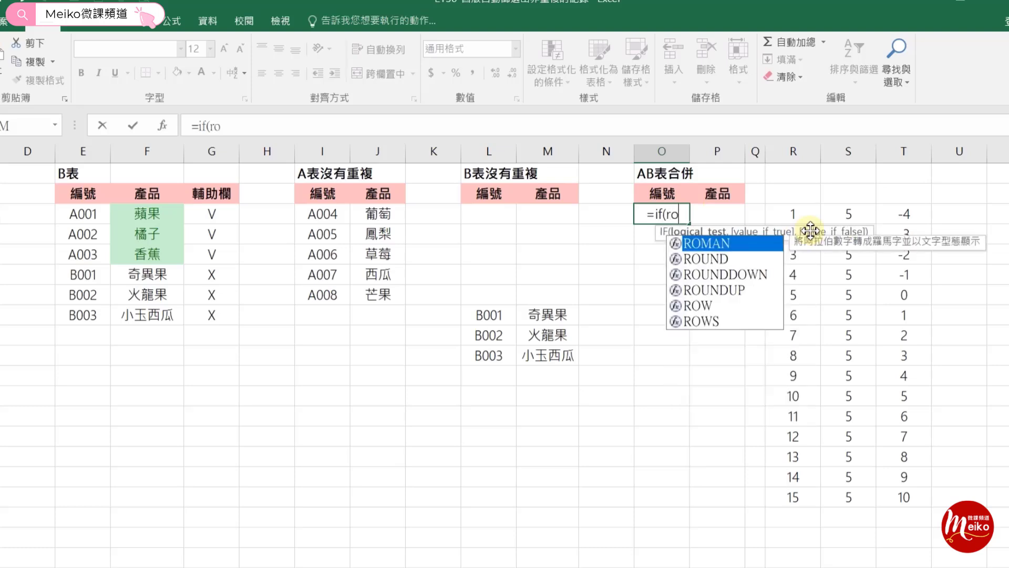
{"action": "type", "text": "w(a1"}
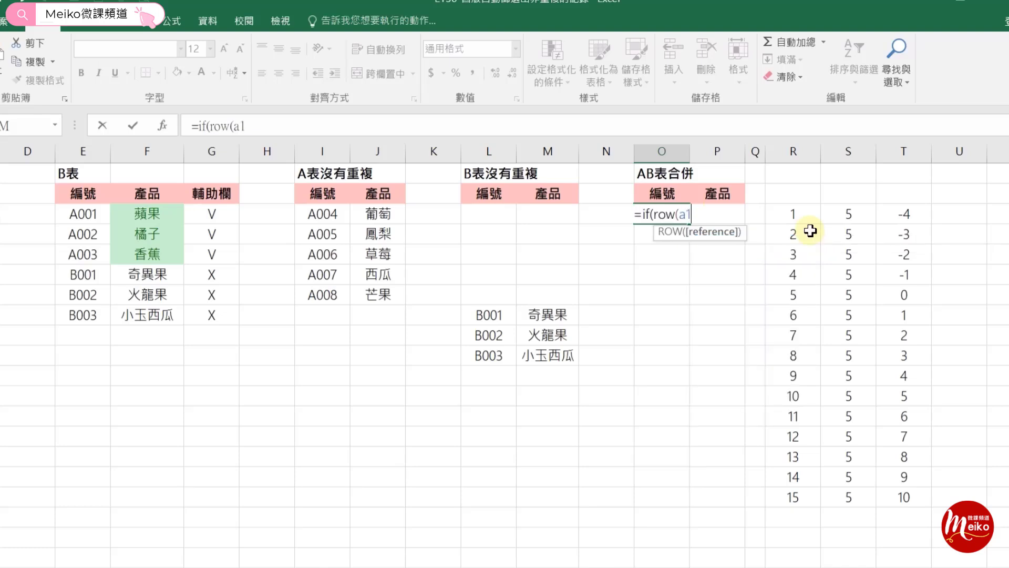
{"action": "type", "text": ")"}
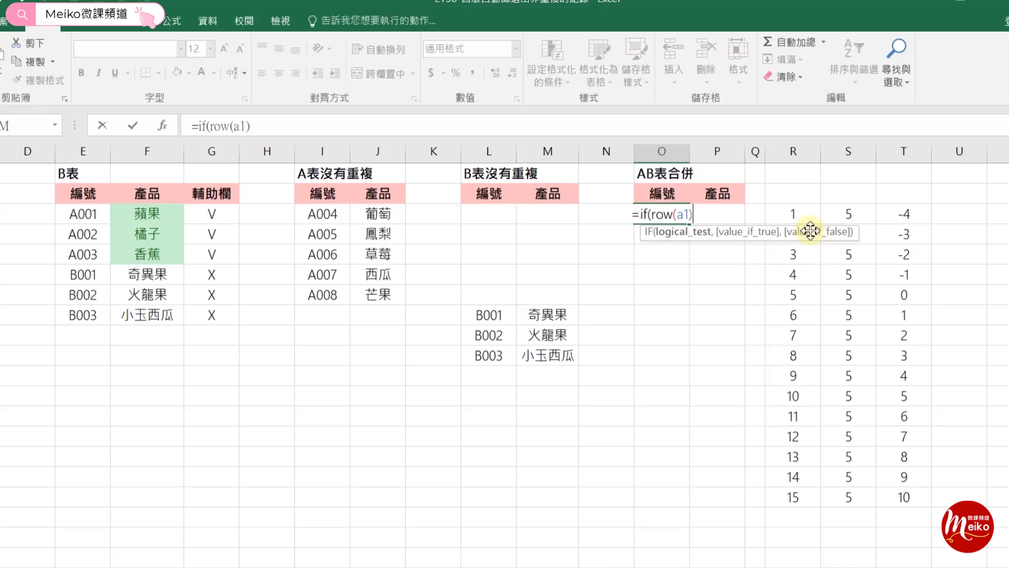
{"action": "type", "text": "<"}
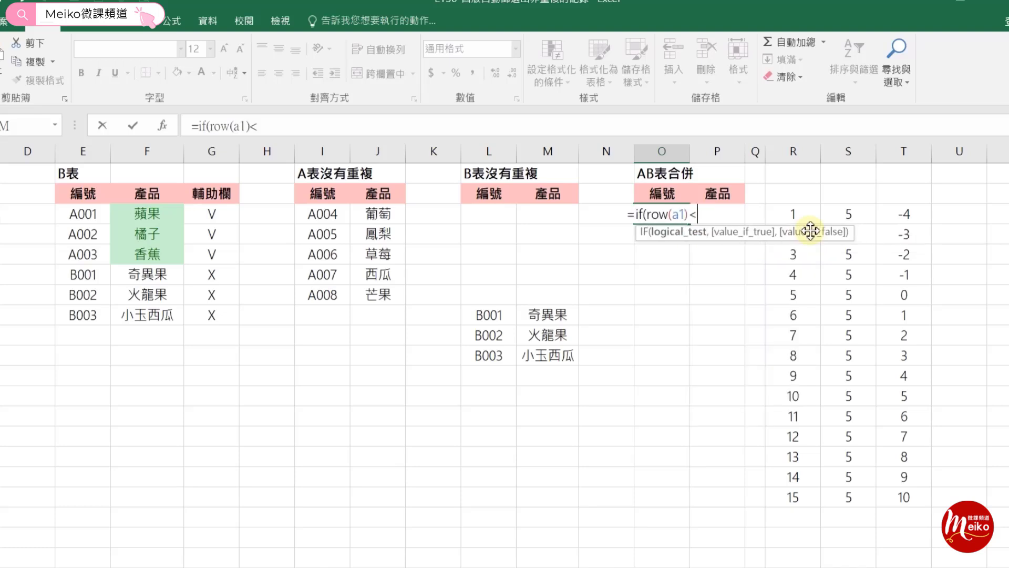
{"action": "type", "text": "="}
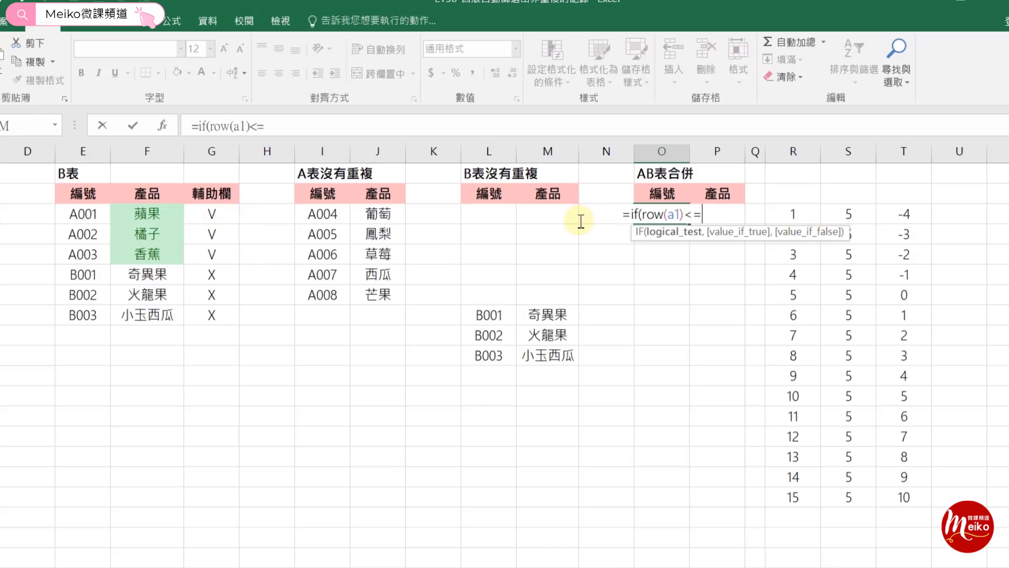
{"action": "type", "text": "COUNTIF($C$3:$C$10,\"X\")"}
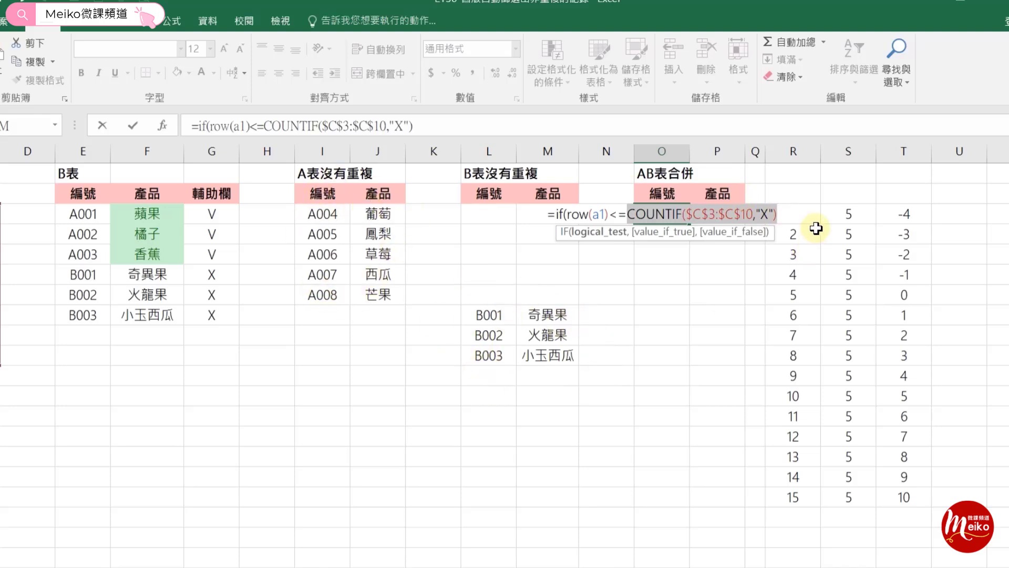
Complete the O3 IF formula with 1 as the true result and 2 as the false result, entered as an array formula.
{"action": "left_click", "coordinate": [501, 123]}
{"action": "type", "text": ","}
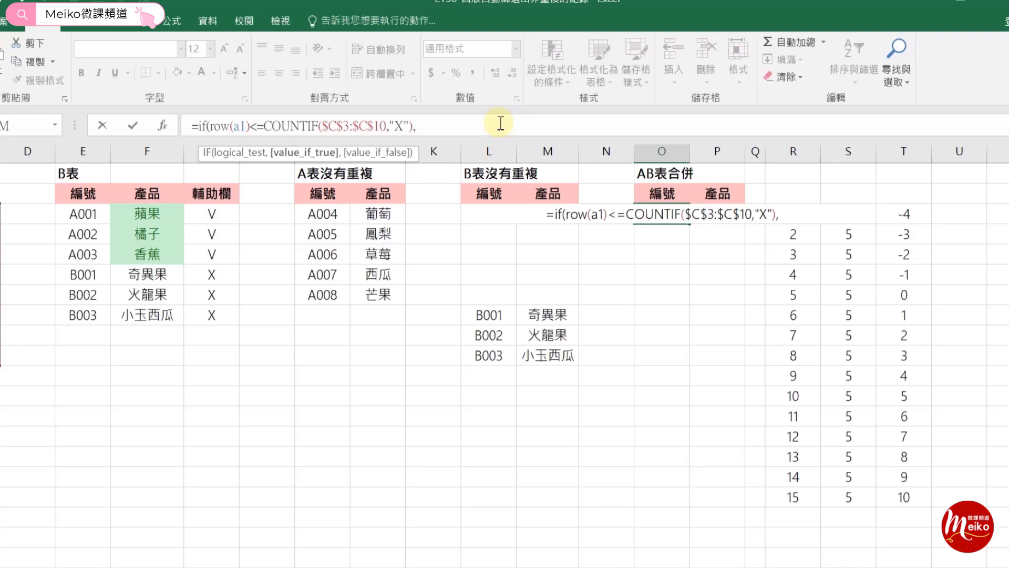
{"action": "type", "text": "1,"}
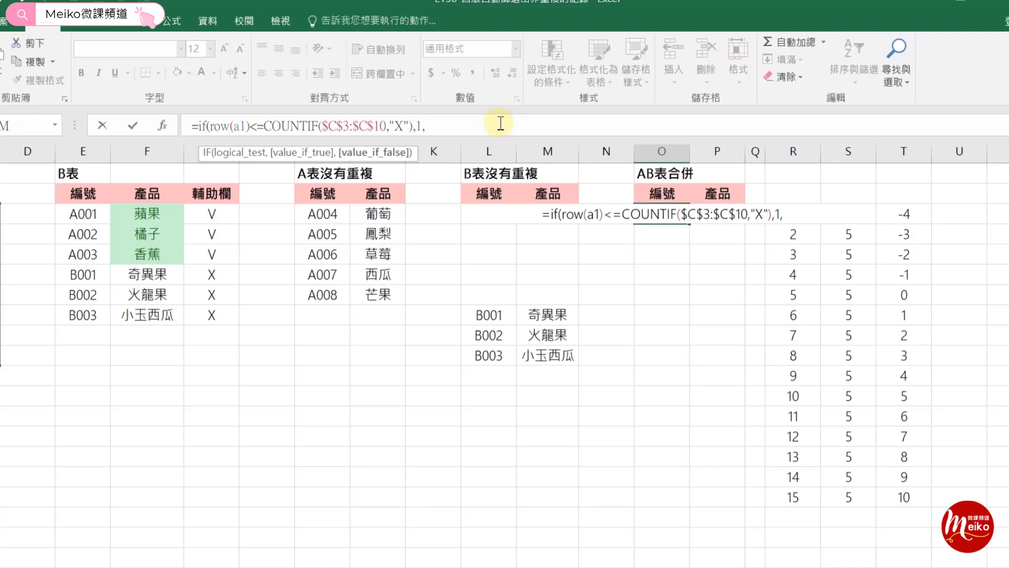
{"action": "type", "text": "2"}
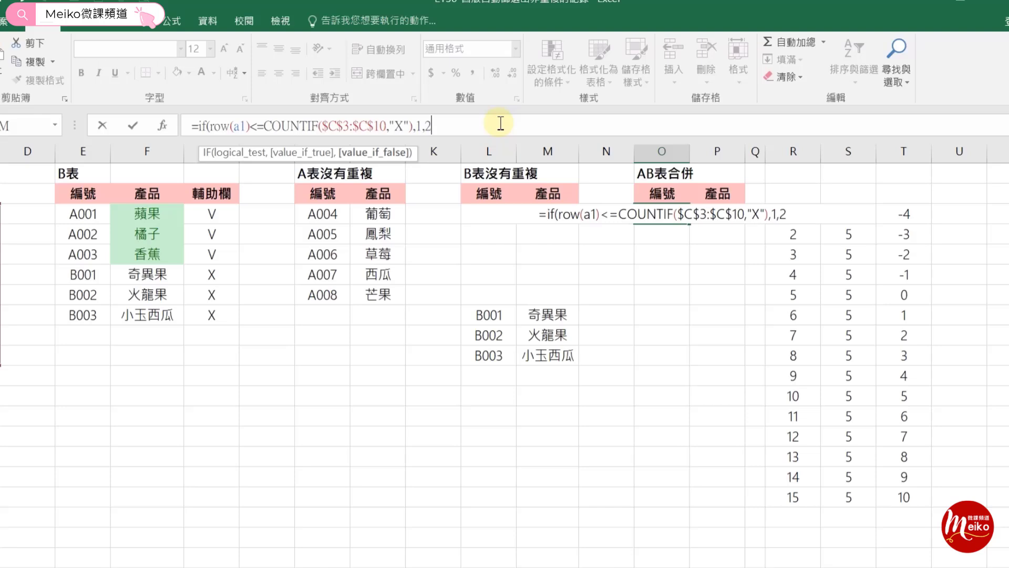
{"action": "type", "text": ")"}
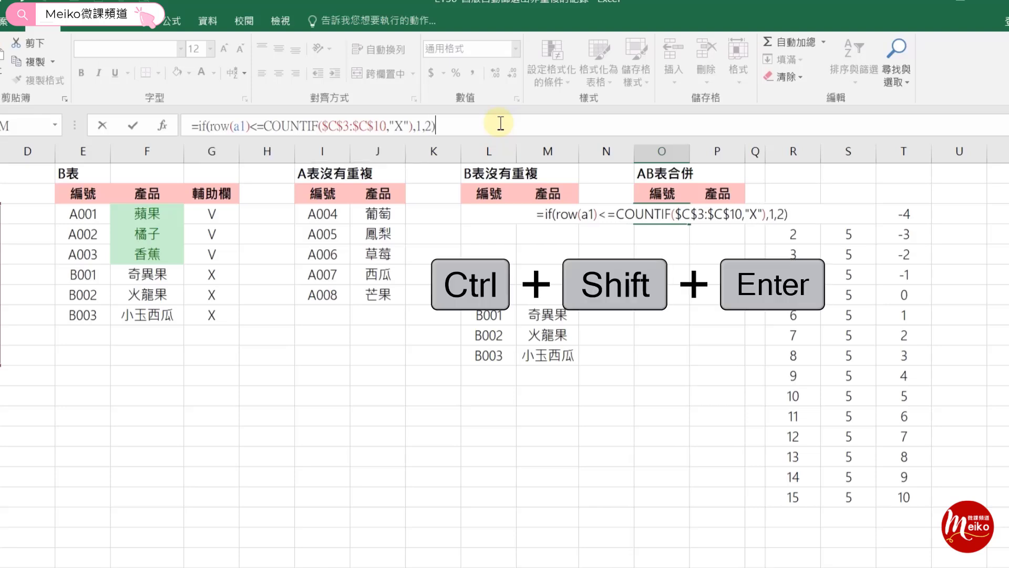
{"action": "key", "text": "ctrl+shift+Return"}
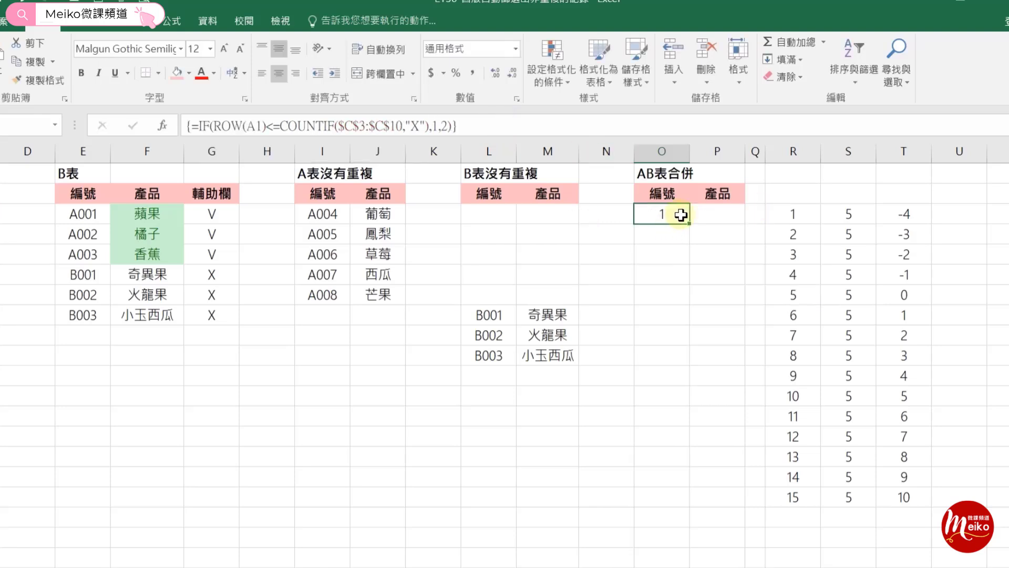
Replace the true result 1 in the O3 formula with the whole IFERROR expression copied from I3.
{"action": "left_click", "coordinate": [322, 214]}
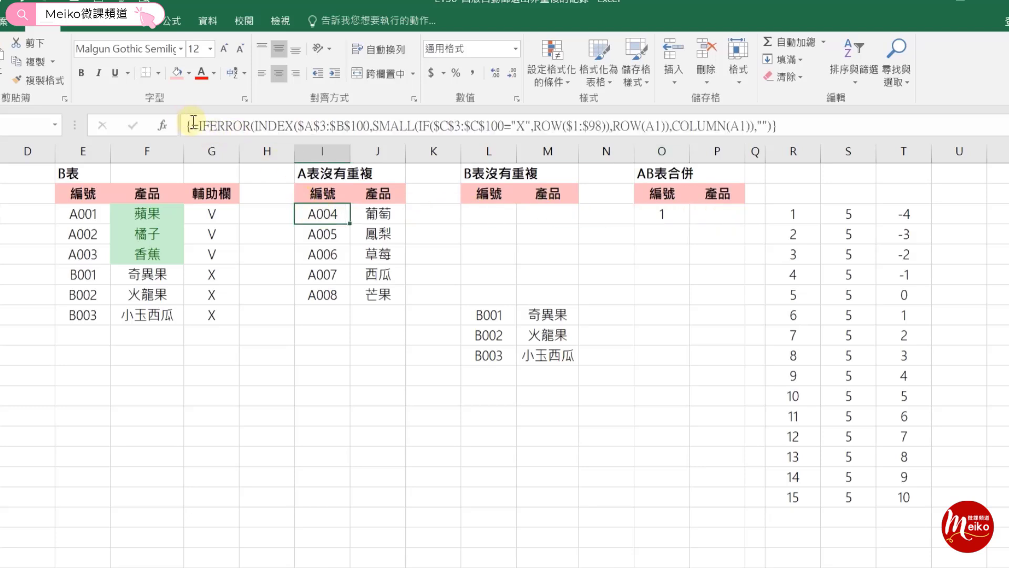
{"action": "left_click_drag", "start_coordinate": [199, 125], "coordinate": [781, 126]}
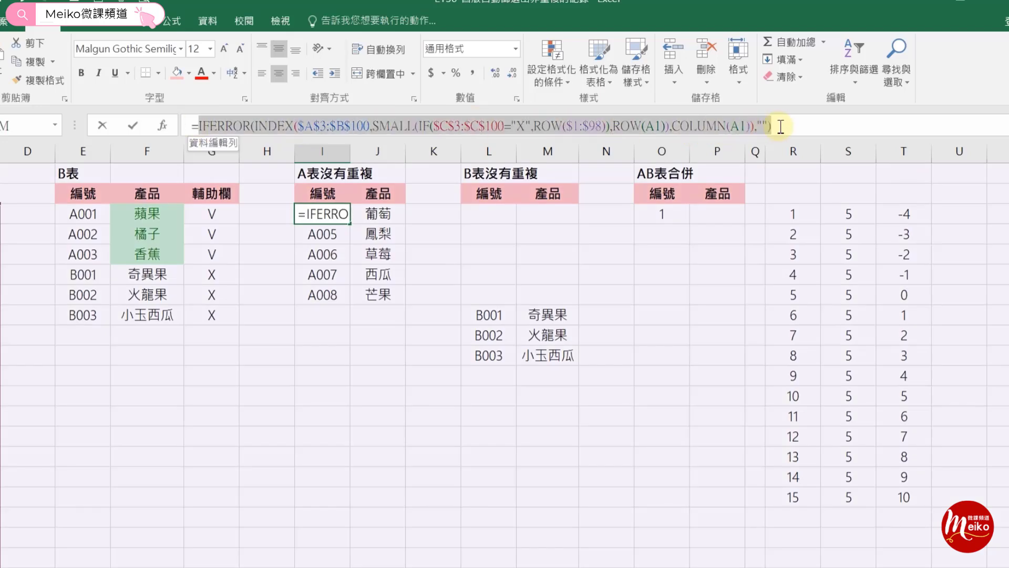
{"action": "key", "text": "ctrl+c"}
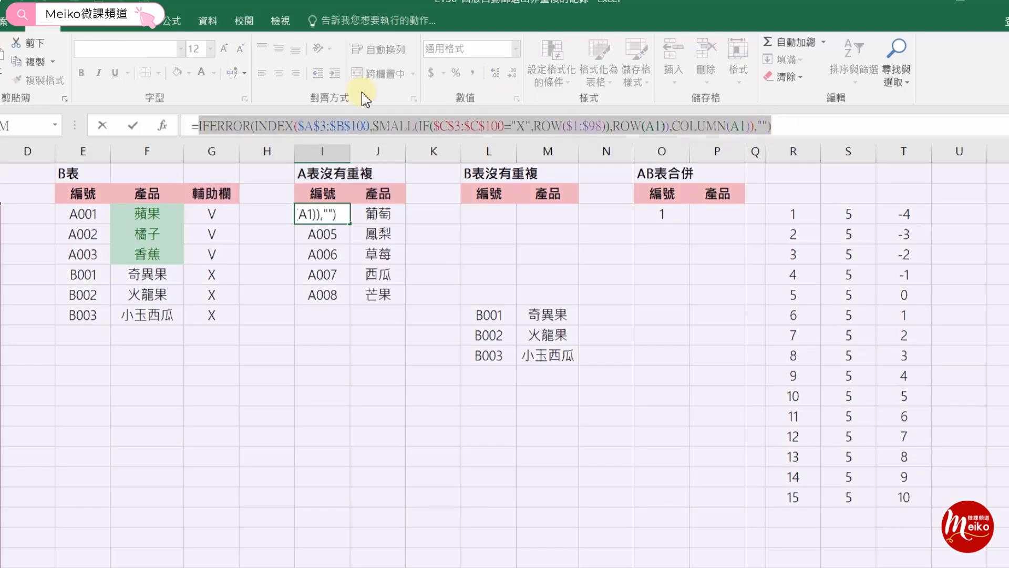
{"action": "left_click", "coordinate": [102, 129]}
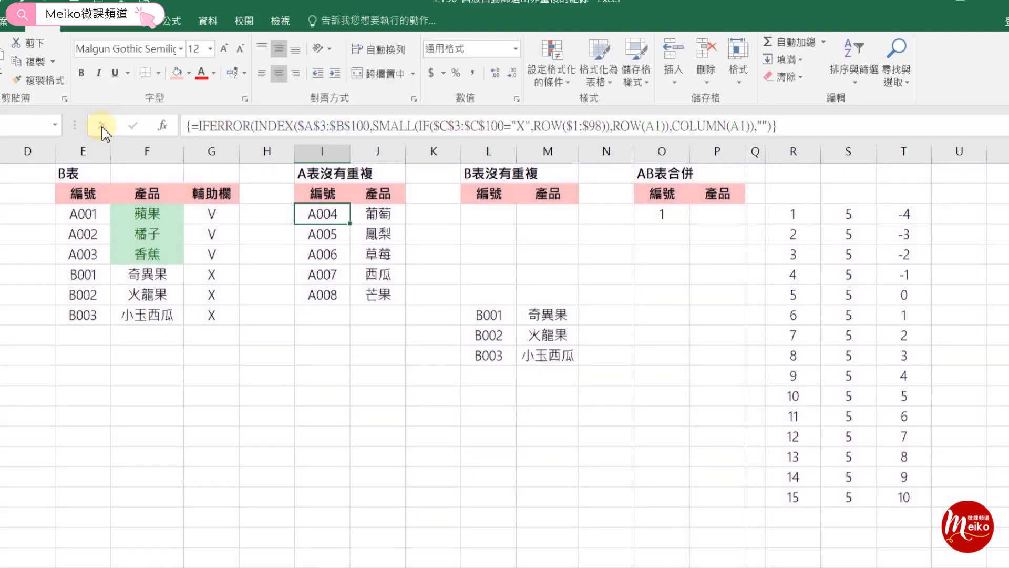
{"action": "left_click", "coordinate": [660, 215]}
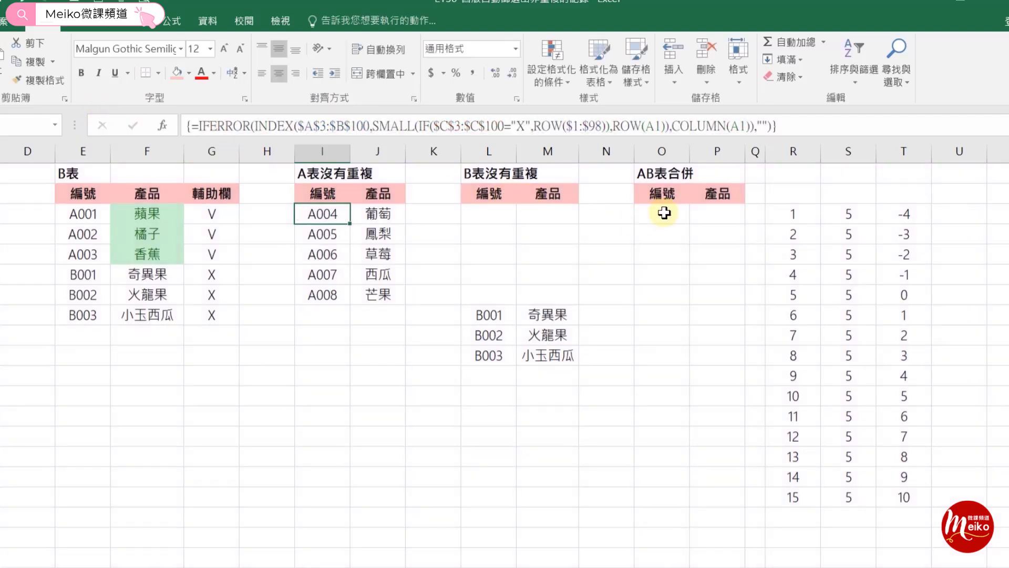
{"action": "left_click", "coordinate": [435, 126]}
{"action": "key", "text": "ctrl+v"}
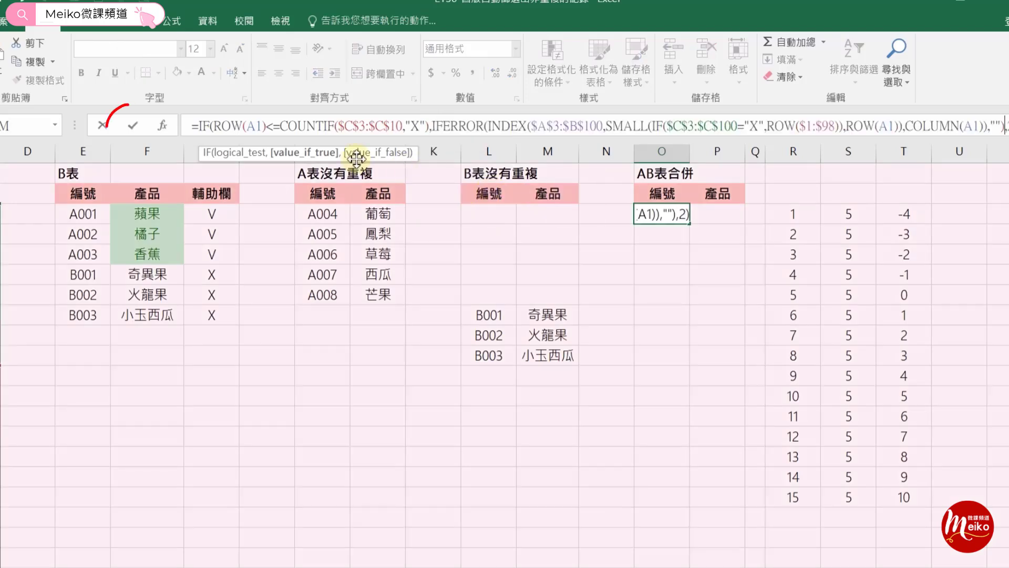
{"action": "left_click", "coordinate": [133, 124]}
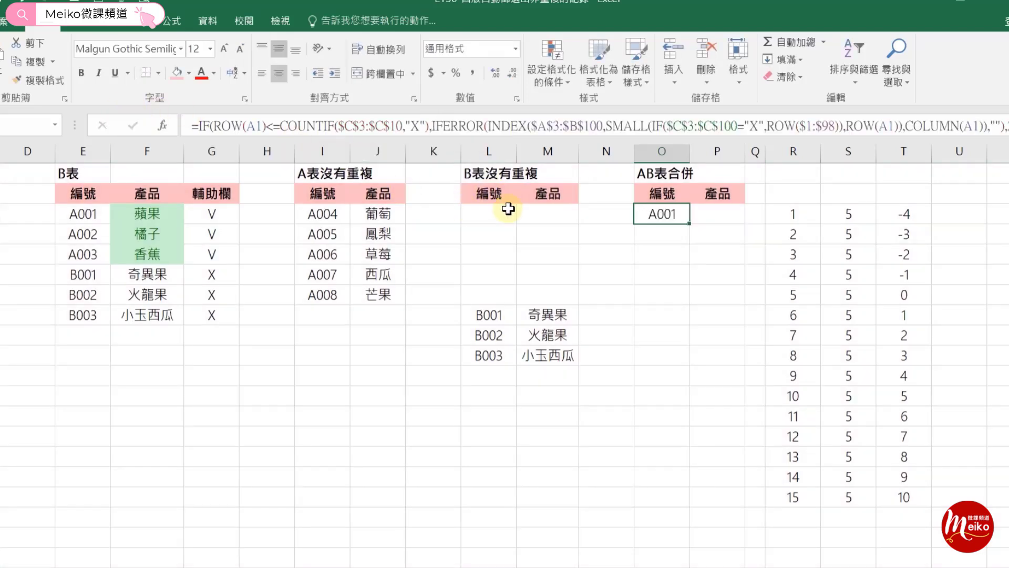
Replace the false result 2 in the O3 formula with the IFERROR expression copied from L3, and enter it as an array formula.
{"action": "left_click", "coordinate": [487, 210]}
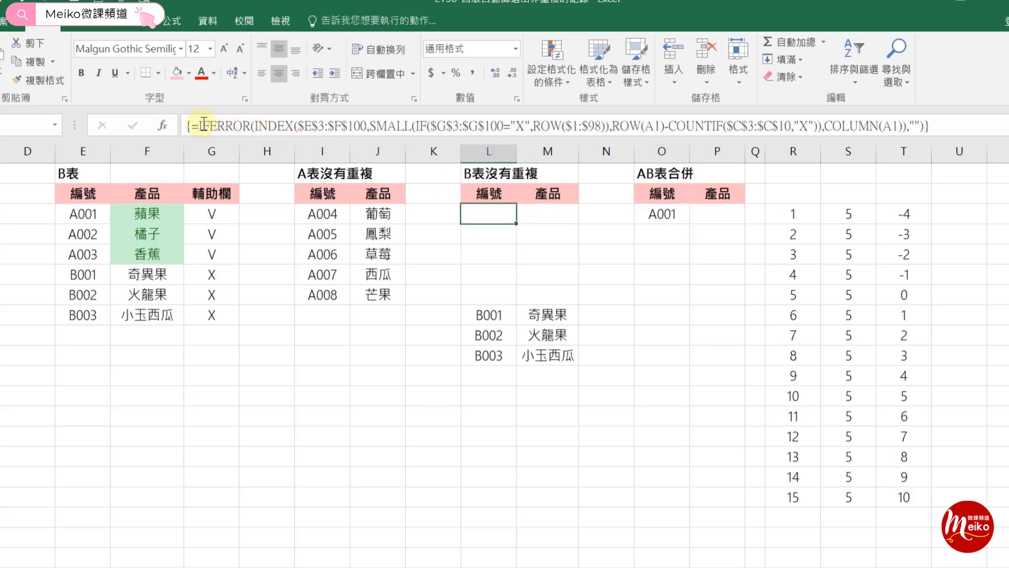
{"action": "left_click_drag", "start_coordinate": [199, 124], "coordinate": [981, 126]}
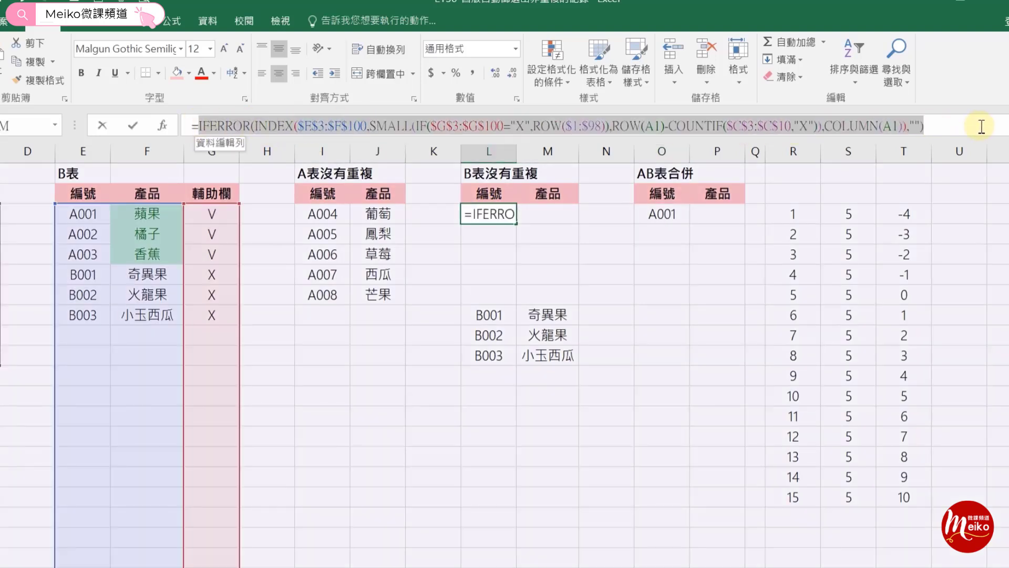
{"action": "key", "text": "ctrl+c"}
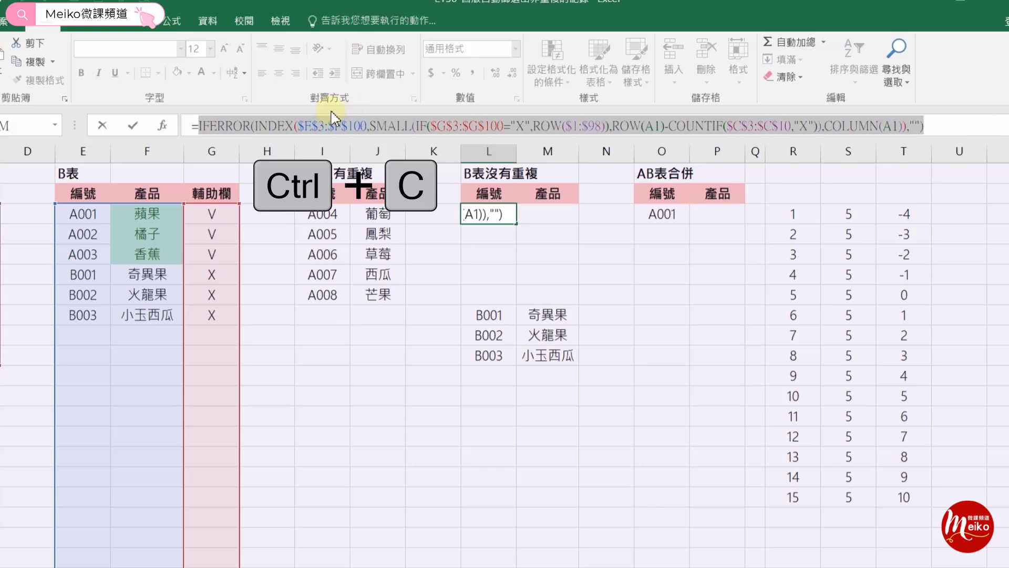
{"action": "left_click", "coordinate": [102, 125]}
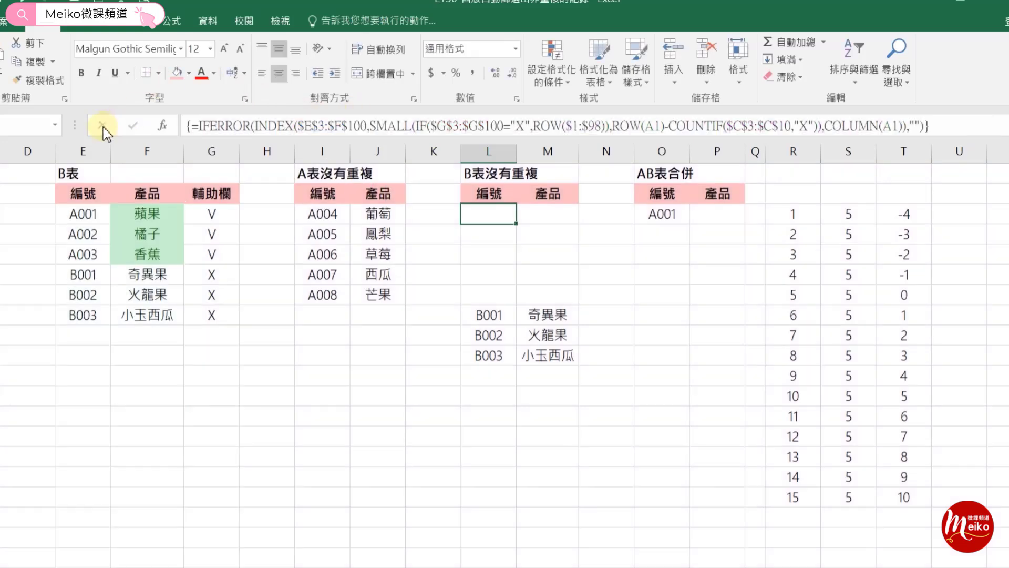
{"action": "left_click", "coordinate": [668, 215]}
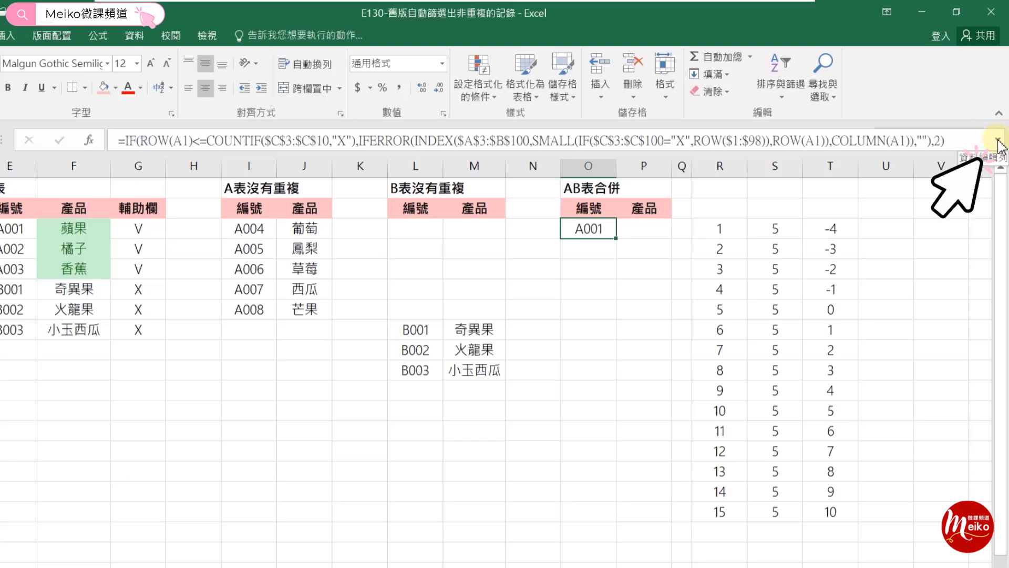
{"action": "left_click", "coordinate": [997, 141]}
{"action": "double_click", "coordinate": [940, 142]}
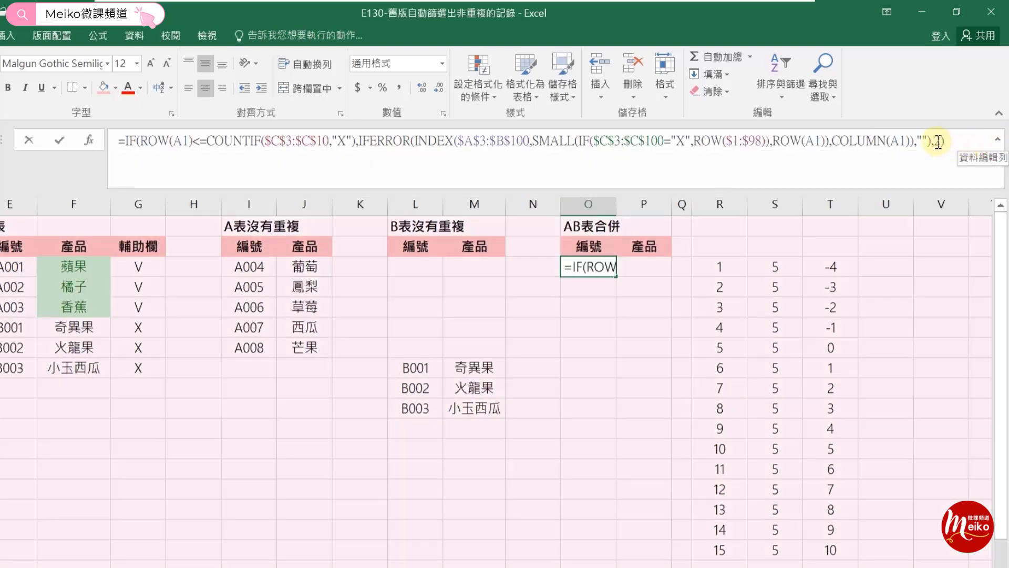
{"action": "key", "text": "ctrl+v"}
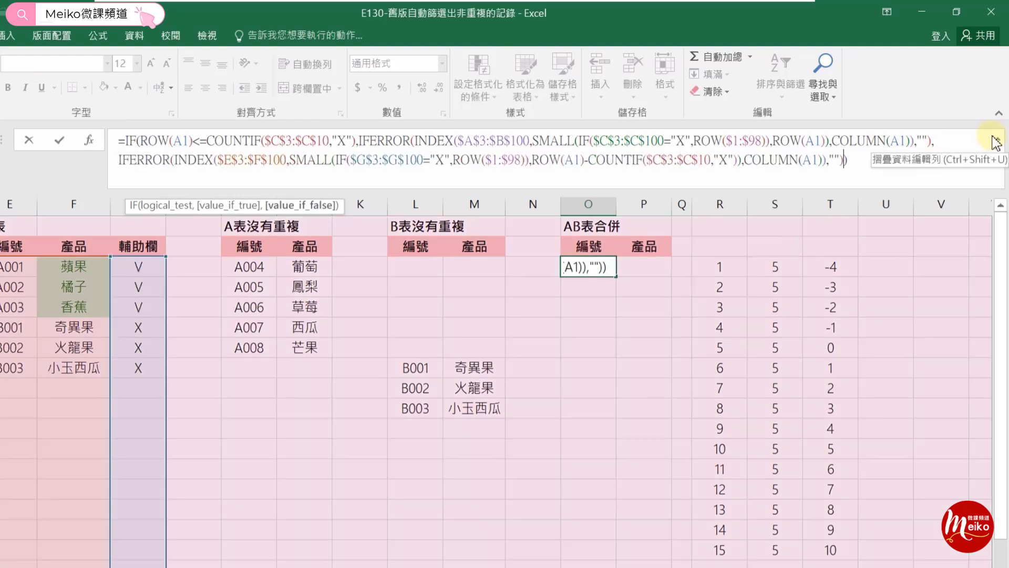
{"action": "key", "text": "ctrl+shift+Return"}
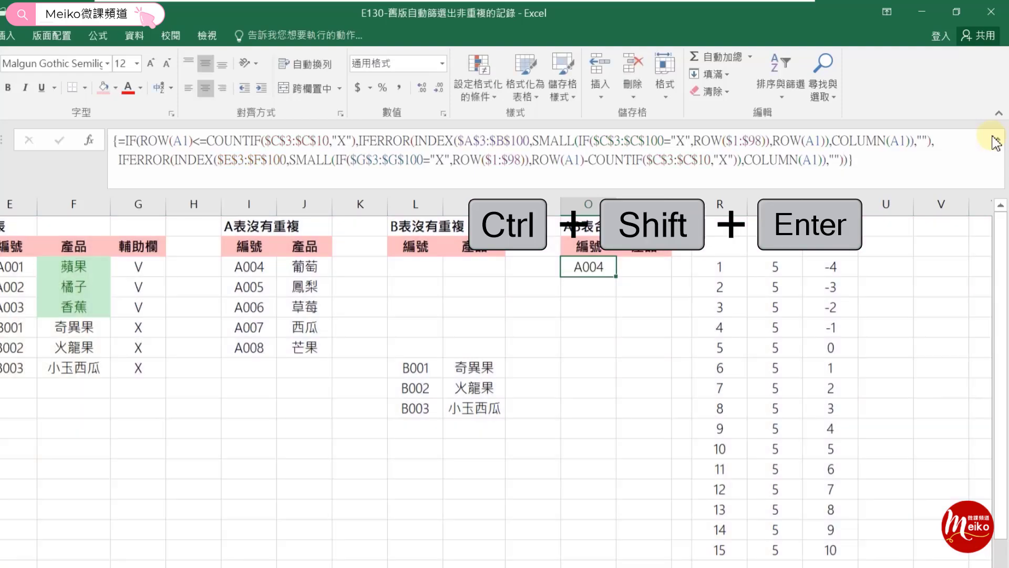
Fill the O3 array formula across to column P and down to row 17.
{"action": "left_click_drag", "start_coordinate": [617, 276], "coordinate": [651, 273]}
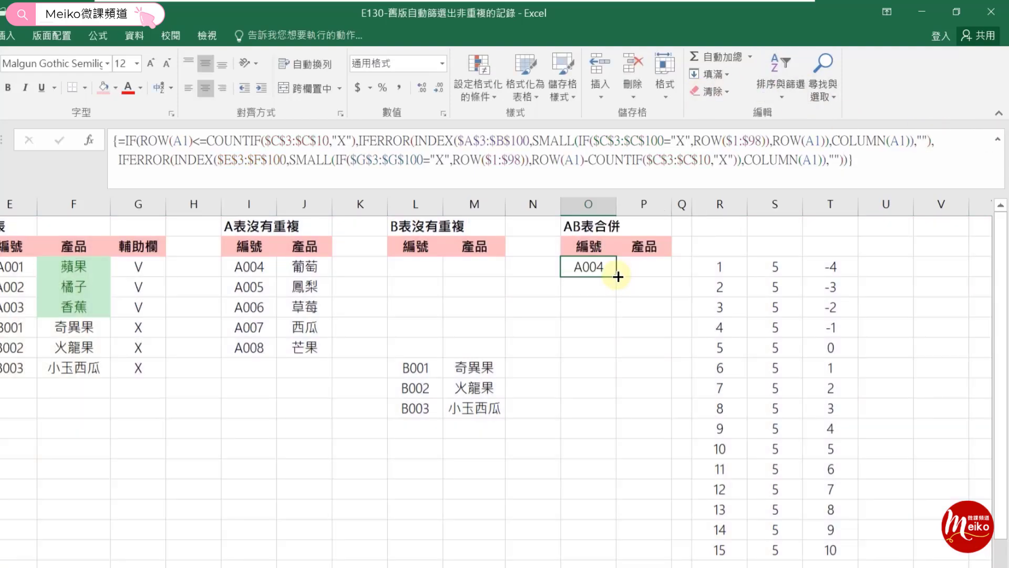
{"action": "left_click_drag", "start_coordinate": [618, 276], "coordinate": [654, 556]}
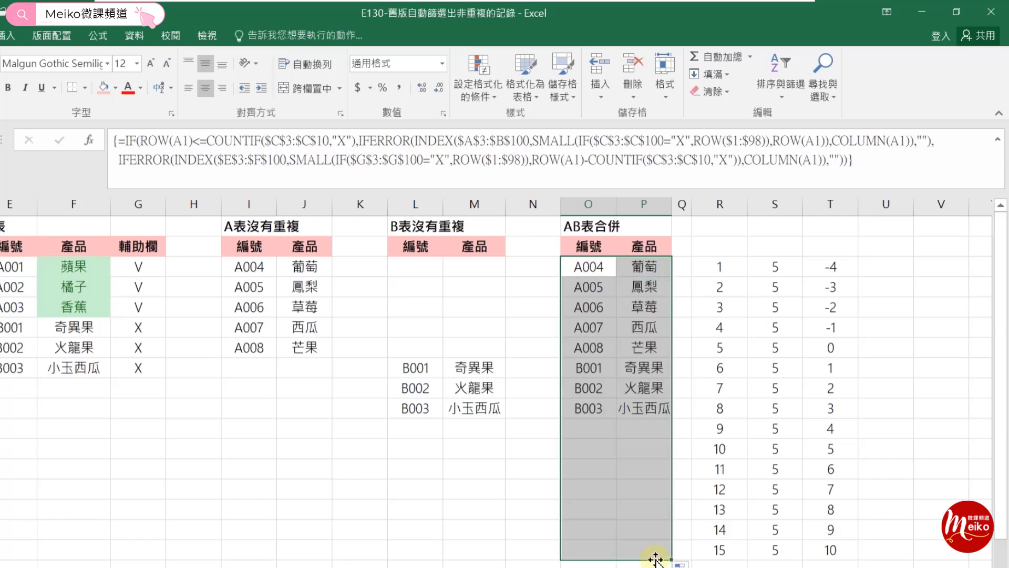
{"action": "left_click", "coordinate": [878, 467]}
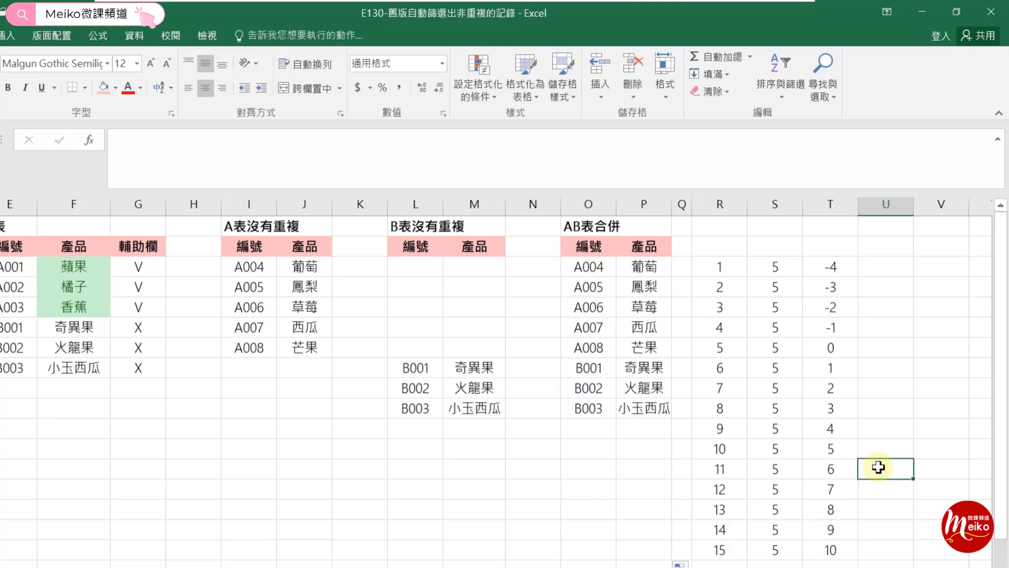
Delete the helper number columns R to T beside the AB表合併 list.
{"action": "left_click_drag", "start_coordinate": [709, 206], "coordinate": [845, 220]}
{"action": "right_click", "coordinate": [797, 314]}
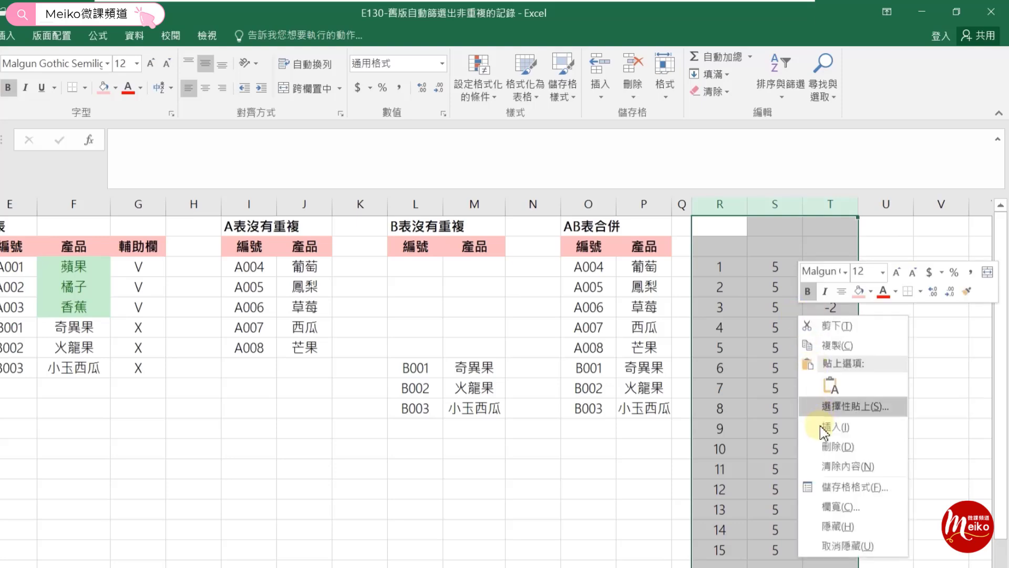
{"action": "left_click", "coordinate": [826, 451]}
{"action": "left_click", "coordinate": [894, 410]}
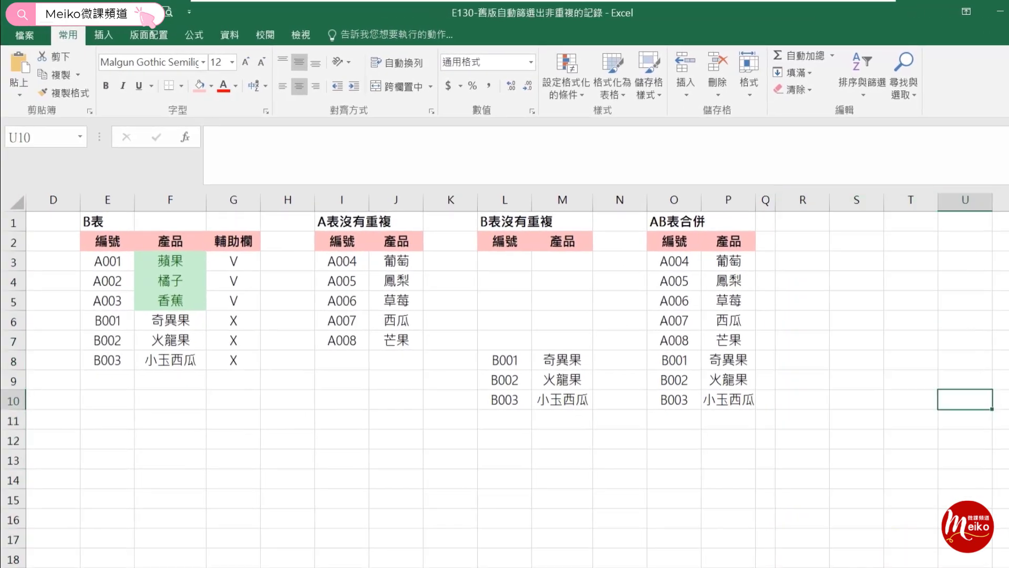
Delete columns I to M, which hold the A表沒有重複 and B表沒有重複 lists.
{"action": "scroll", "coordinate": [786, 236], "scroll_direction": "left", "scroll_amount": 4}
{"action": "left_click_drag", "start_coordinate": [728, 199], "coordinate": [513, 200]}
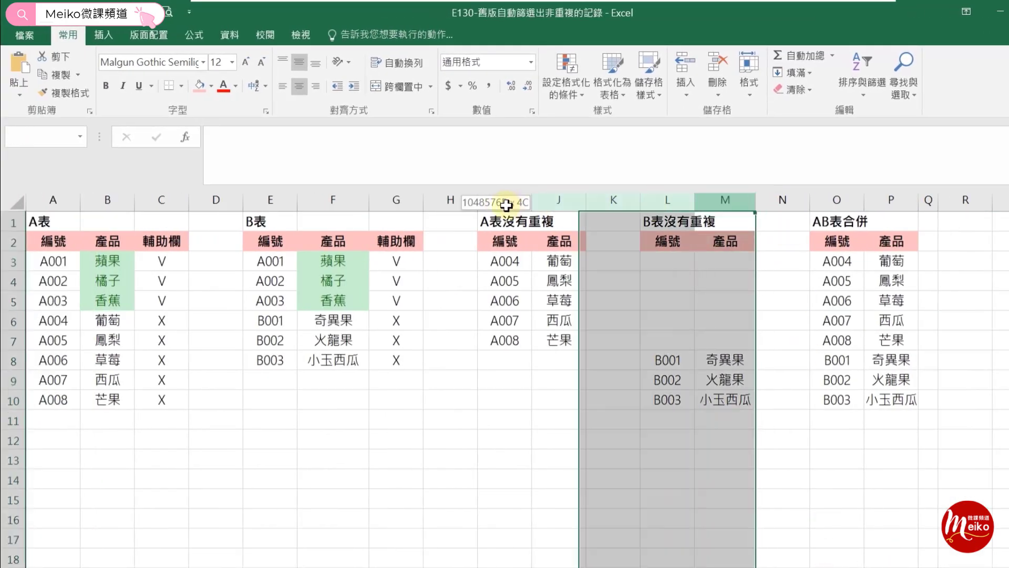
{"action": "right_click", "coordinate": [623, 290]}
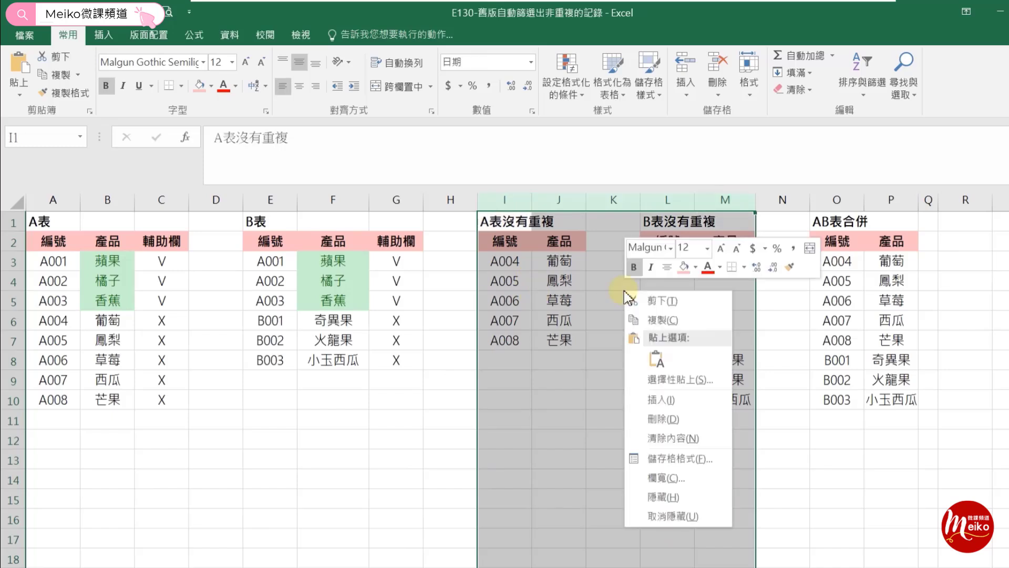
{"action": "left_click", "coordinate": [657, 419]}
{"action": "left_click", "coordinate": [505, 439]}
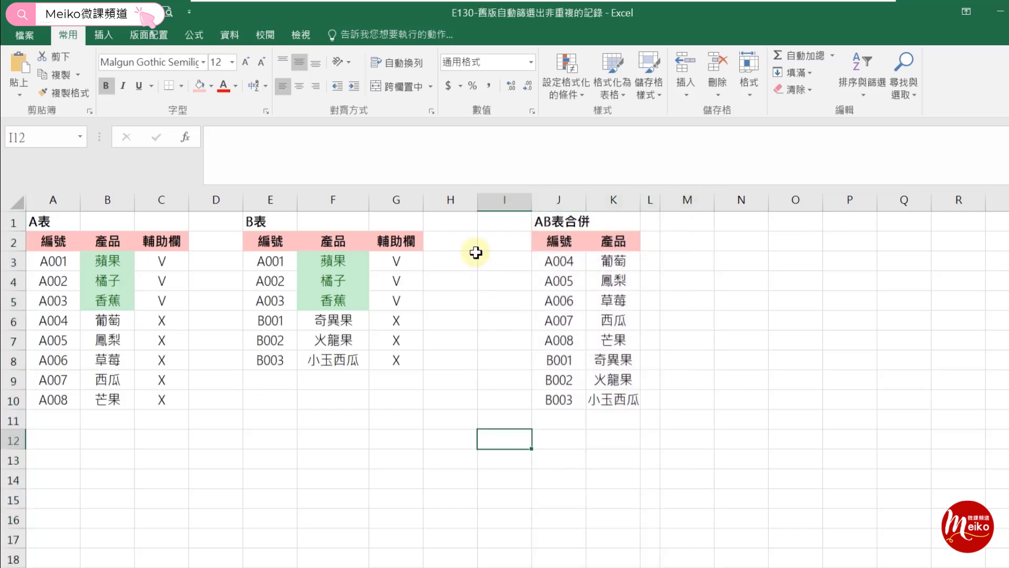
Delete the spare empty column H and widen the 產品 column of AB表合併 to fit its longest entry.
{"action": "left_click", "coordinate": [451, 197]}
{"action": "right_click", "coordinate": [452, 198]}
{"action": "left_click", "coordinate": [482, 321]}
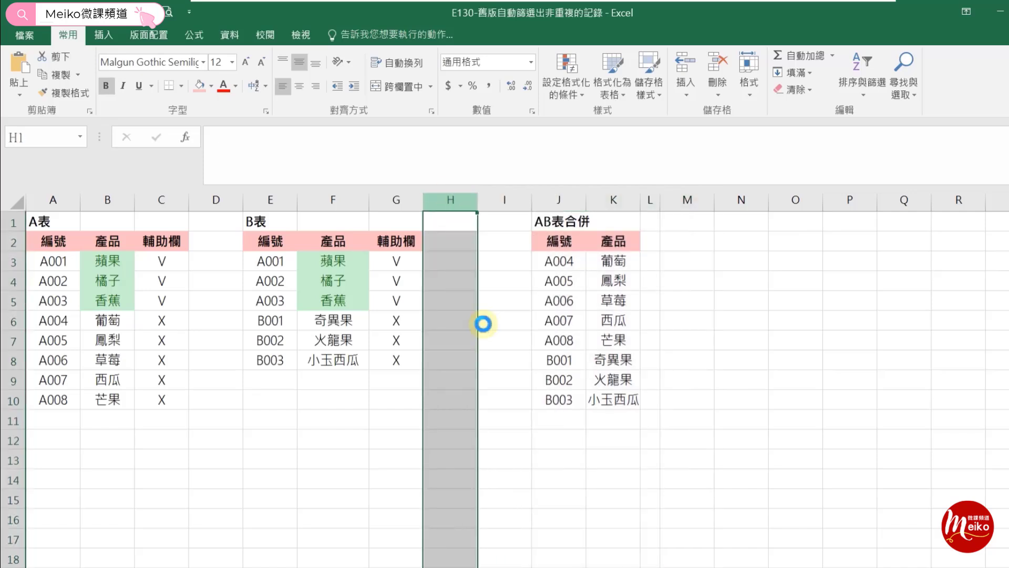
{"action": "left_click", "coordinate": [716, 358]}
{"action": "left_click_drag", "start_coordinate": [584, 199], "coordinate": [608, 198]}
{"action": "left_click", "coordinate": [654, 263]}
{"action": "left_click", "coordinate": [767, 357]}
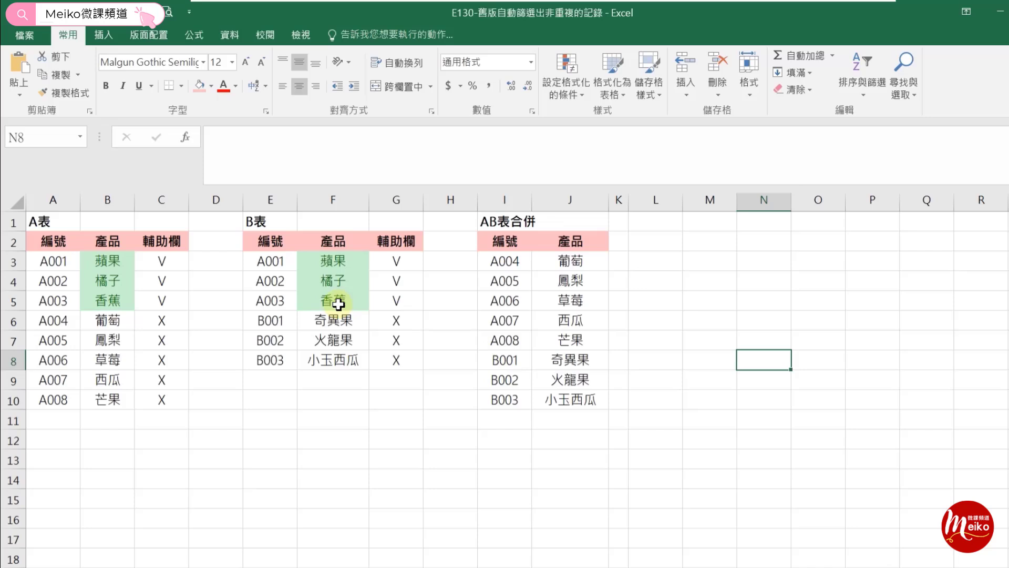
Convert A表 range A2:C10 into a table with headers and apply the first, plain 淺色 table style.
{"action": "left_click", "coordinate": [504, 262]}
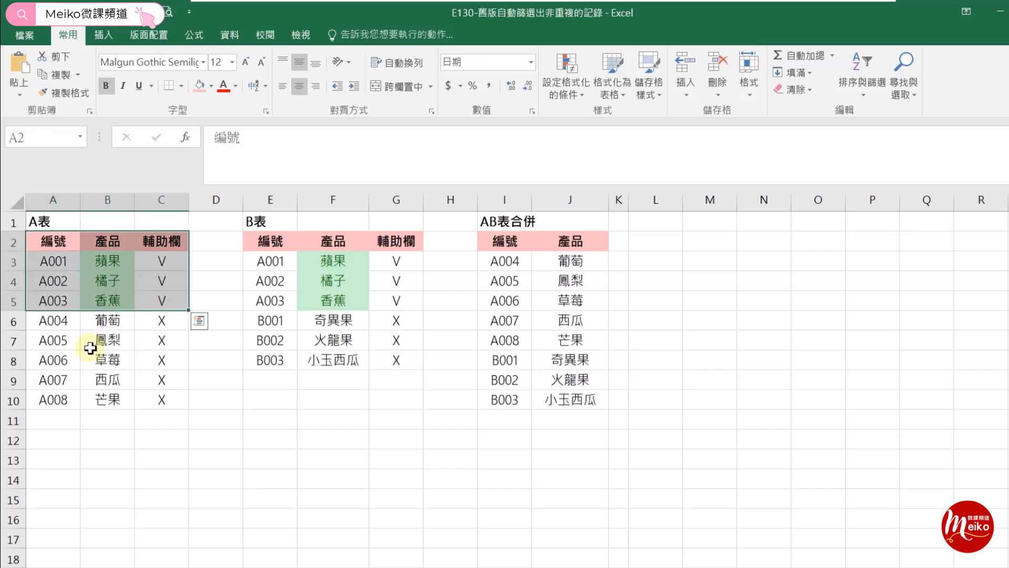
{"action": "left_click", "coordinate": [90, 346]}
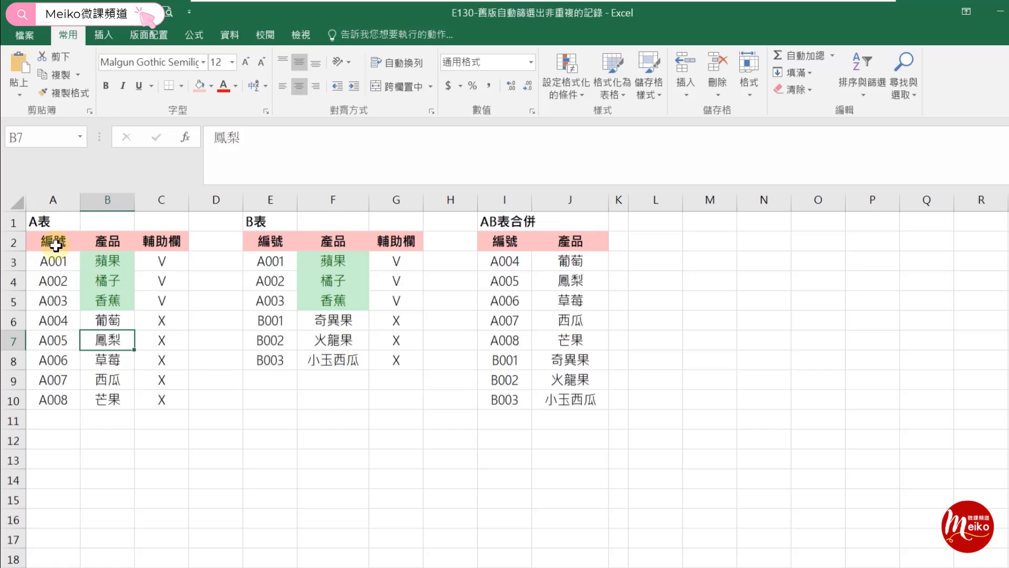
{"action": "left_click_drag", "start_coordinate": [46, 243], "coordinate": [167, 397]}
{"action": "key", "text": "ctrl+t"}
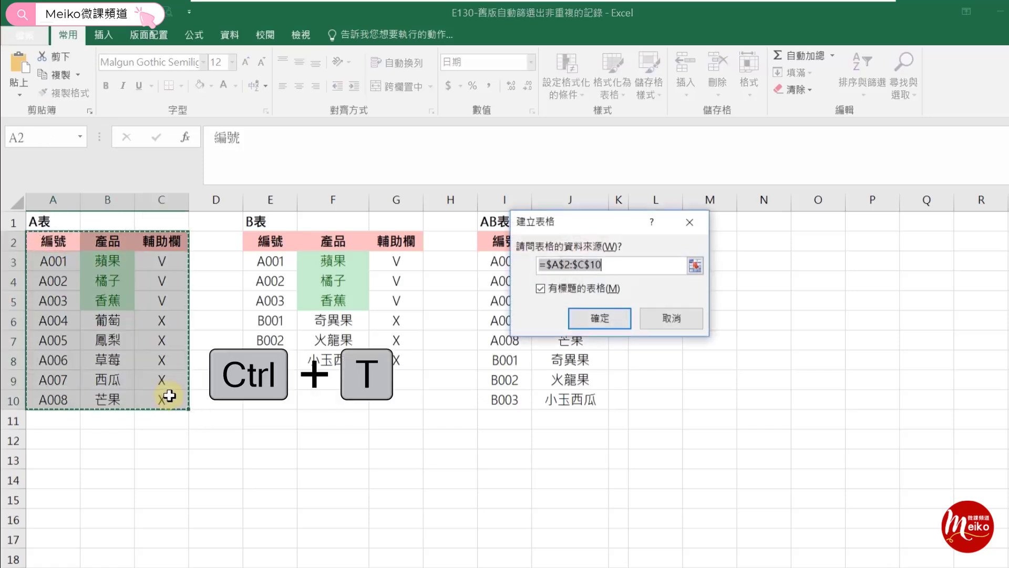
{"action": "left_click", "coordinate": [599, 319]}
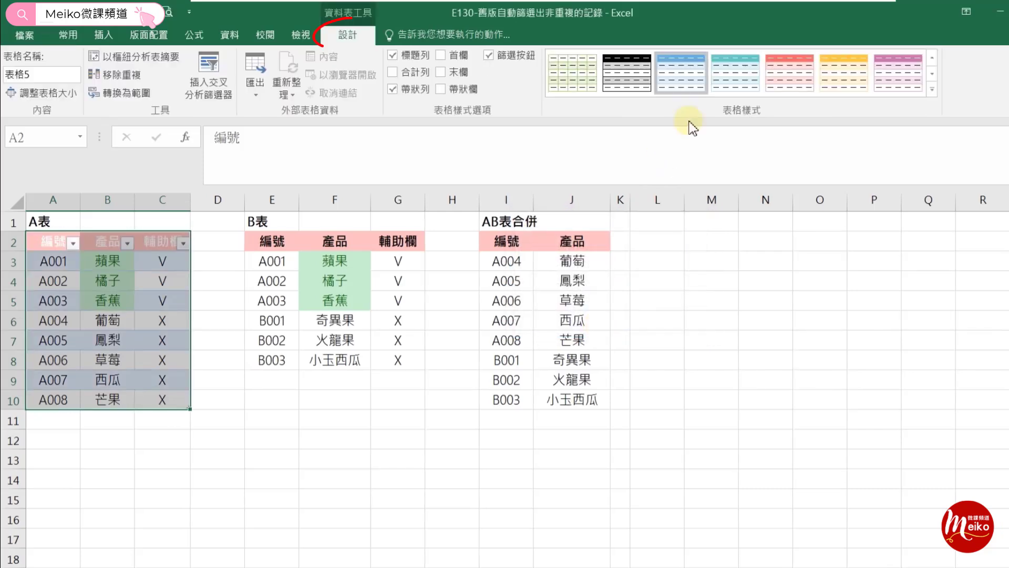
{"action": "left_click", "coordinate": [930, 94]}
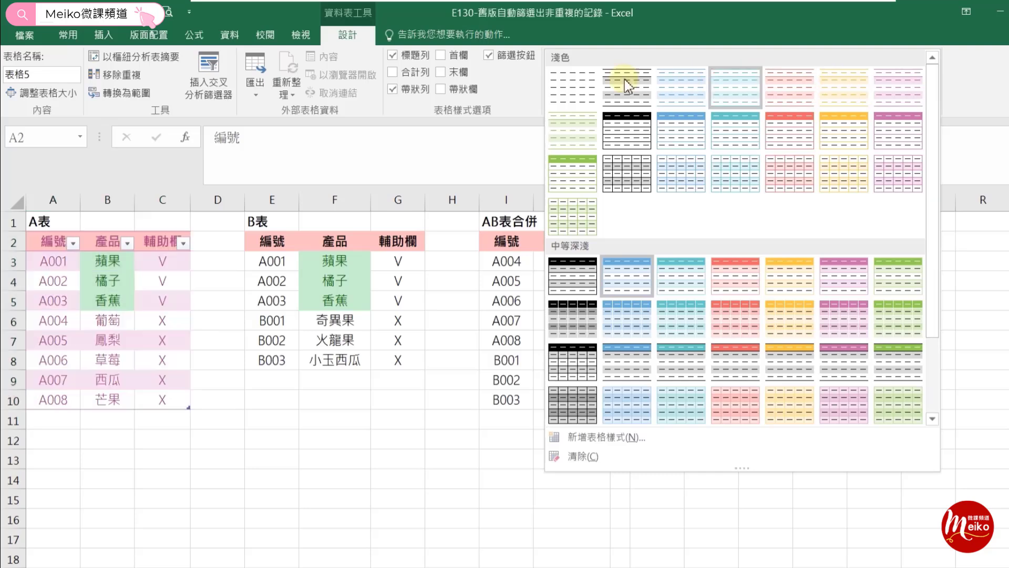
{"action": "left_click", "coordinate": [576, 86]}
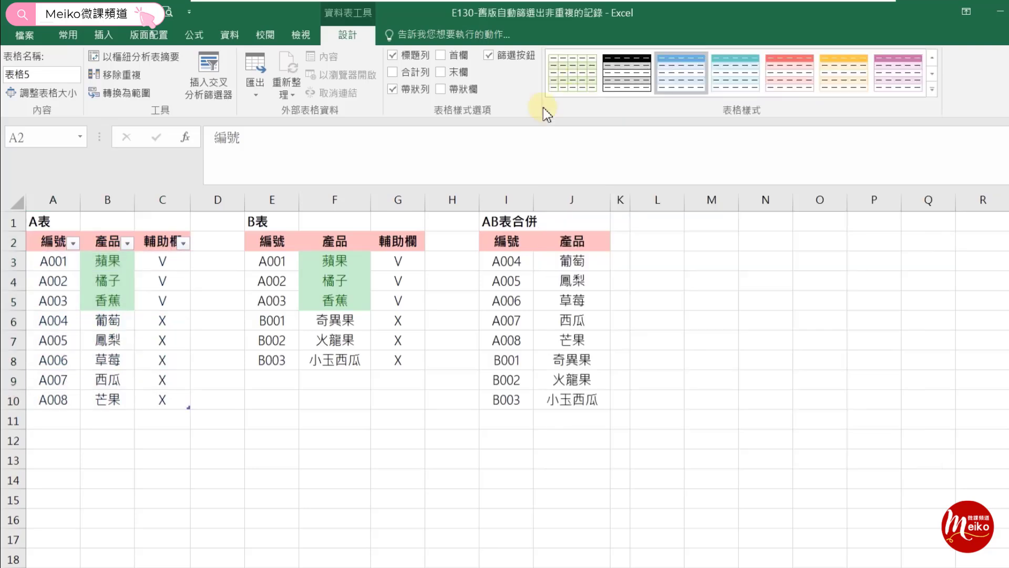
{"action": "left_click", "coordinate": [270, 436]}
Convert B表 range E2:G8 into a table with headers and apply the first, plain 淺色 table style.
{"action": "left_click_drag", "start_coordinate": [270, 243], "coordinate": [384, 360]}
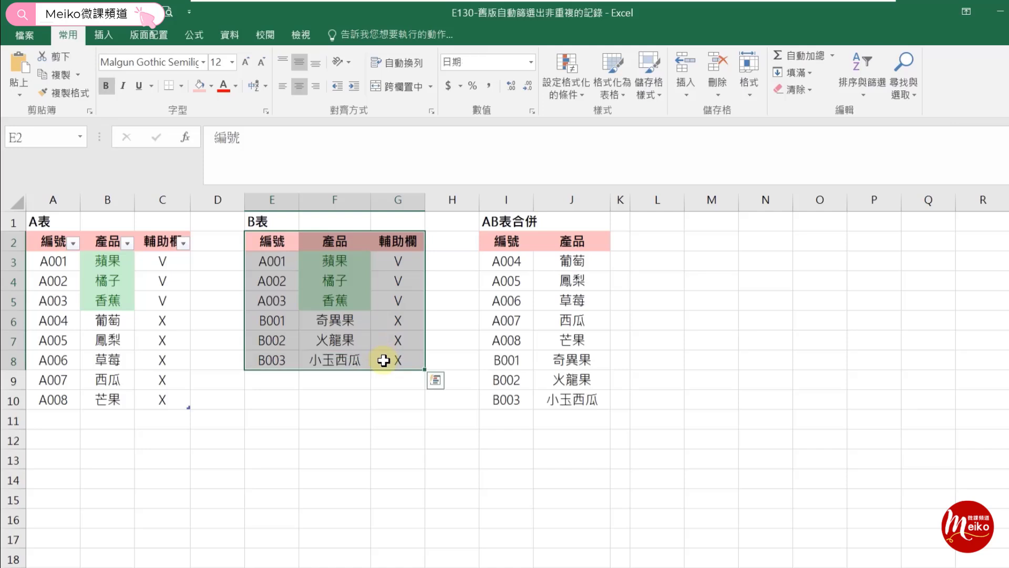
{"action": "key", "text": "ctrl+t"}
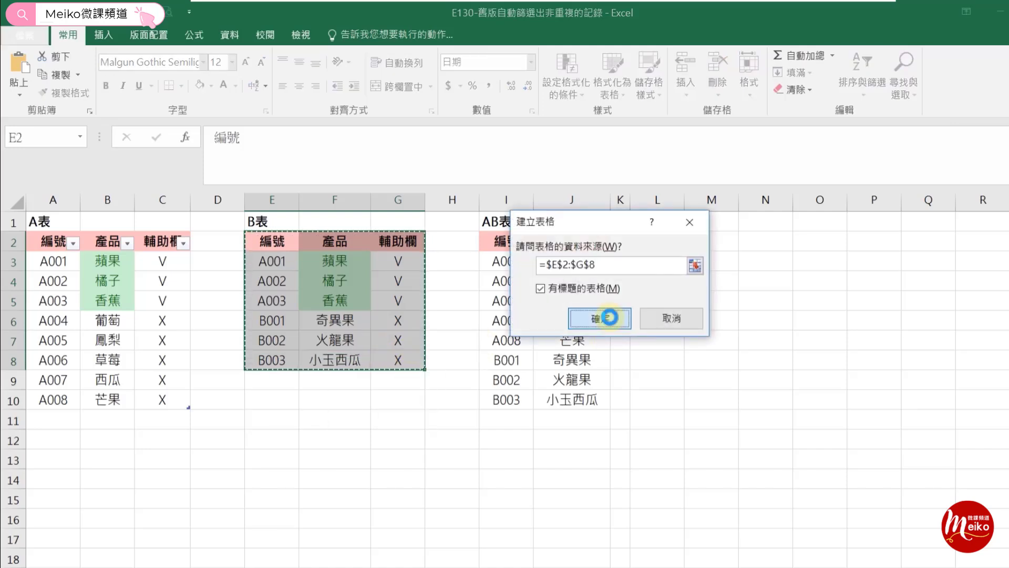
{"action": "left_click", "coordinate": [668, 316]}
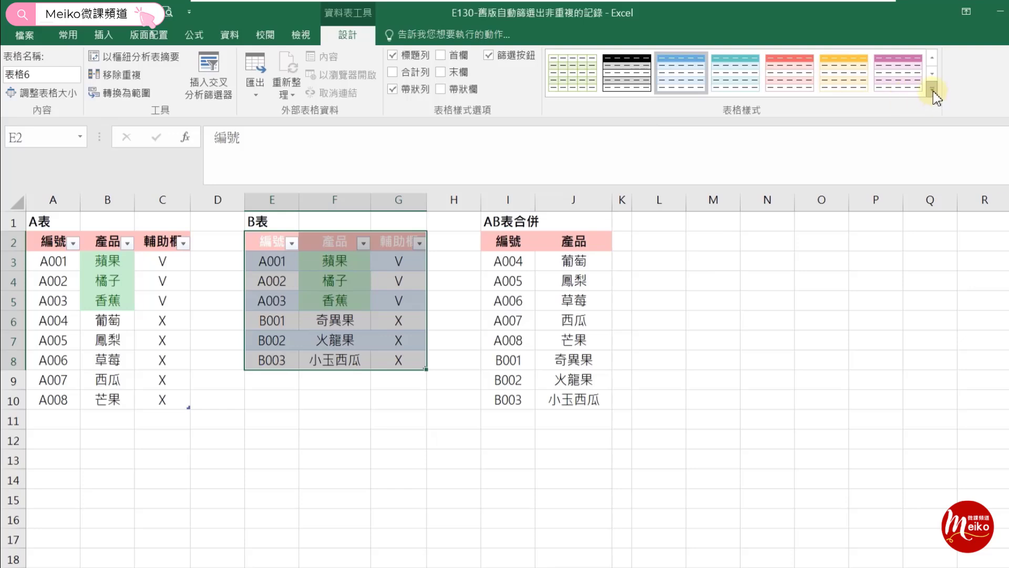
{"action": "left_click", "coordinate": [934, 90]}
{"action": "left_click", "coordinate": [572, 86]}
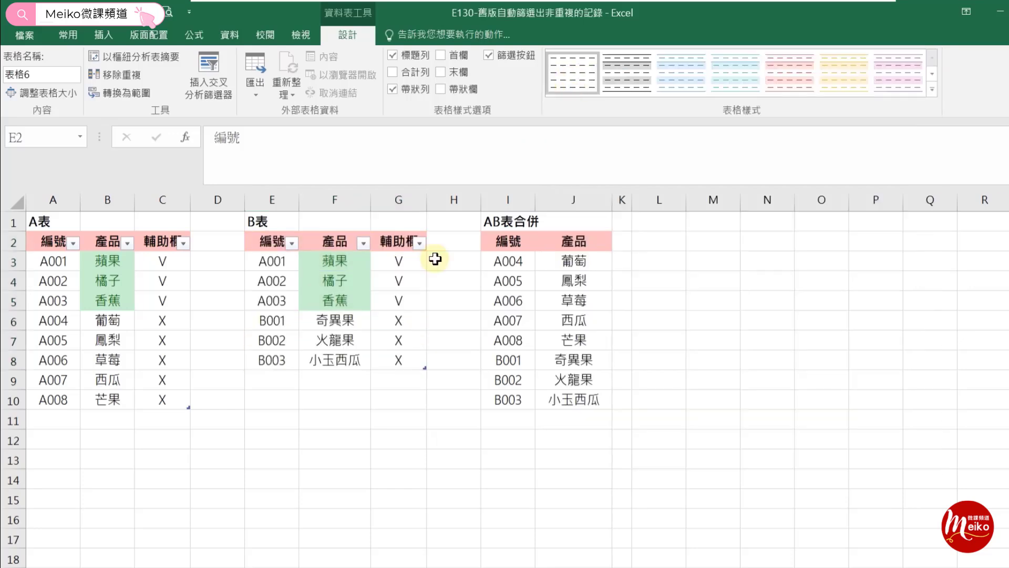
{"action": "left_click", "coordinate": [335, 437]}
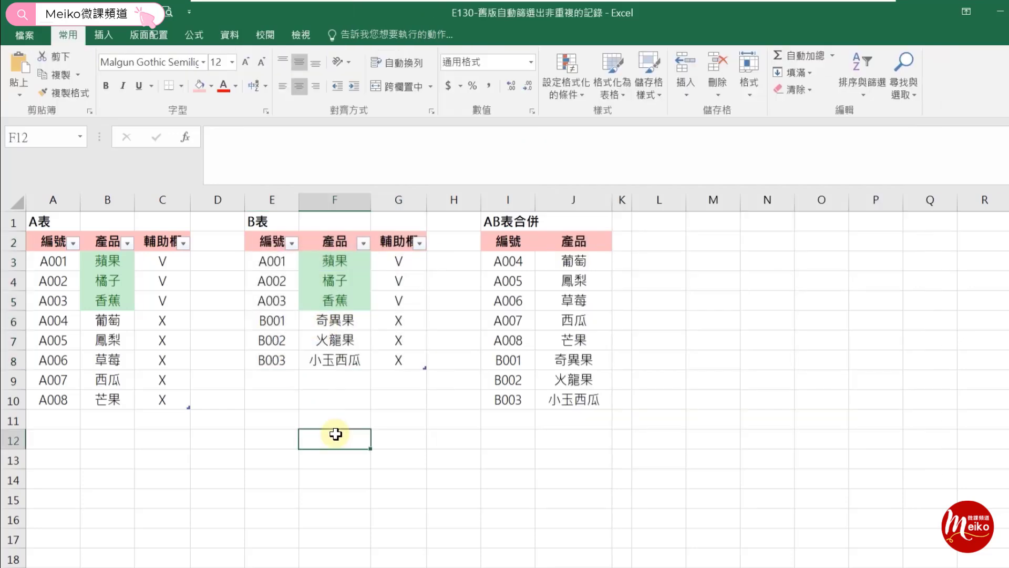
Name the A表 product cells B3:B10, without the header, A表產品.
{"action": "left_click_drag", "start_coordinate": [106, 259], "coordinate": [108, 394]}
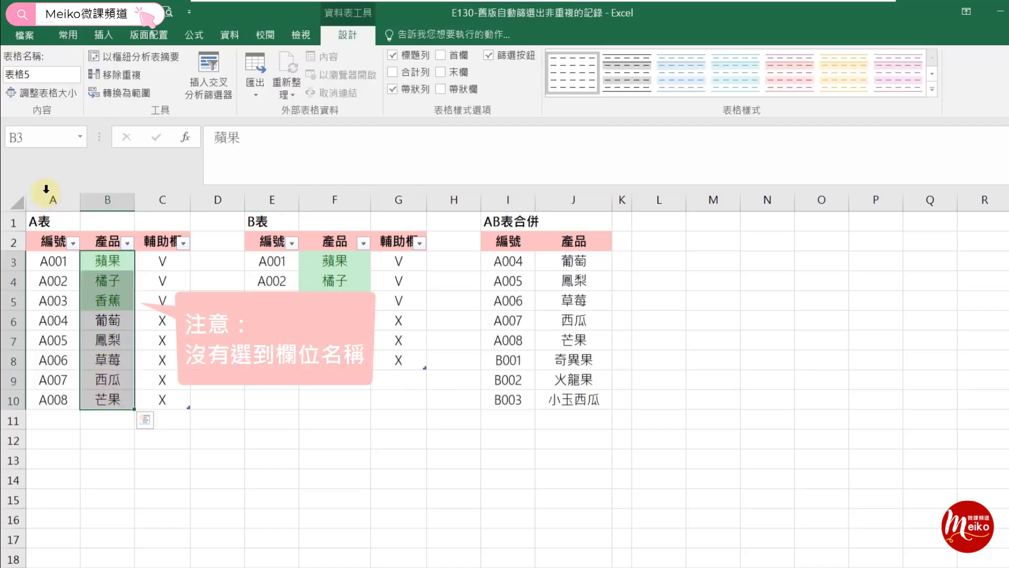
{"action": "left_click_drag", "start_coordinate": [108, 261], "coordinate": [110, 391]}
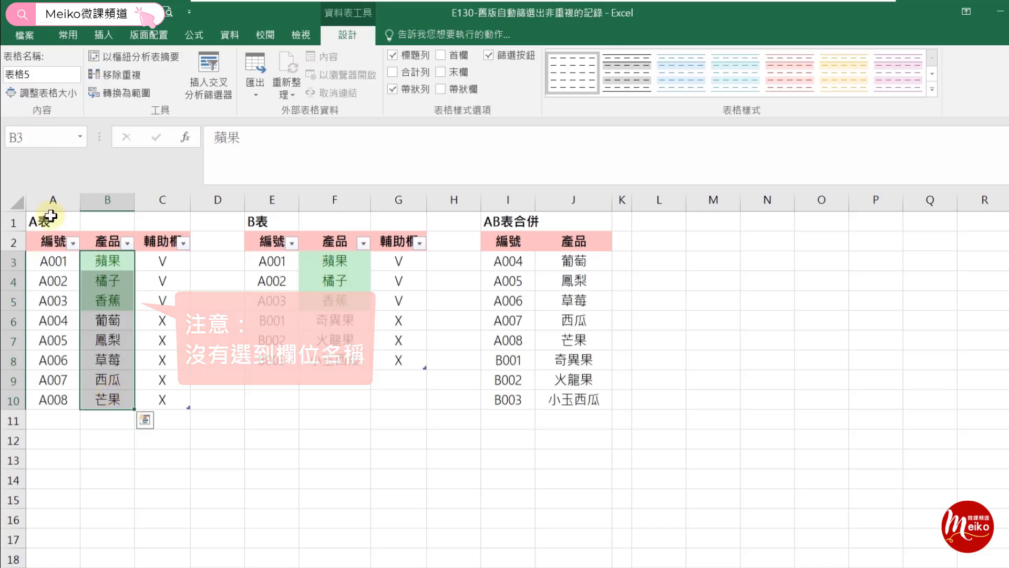
{"action": "left_click", "coordinate": [33, 136]}
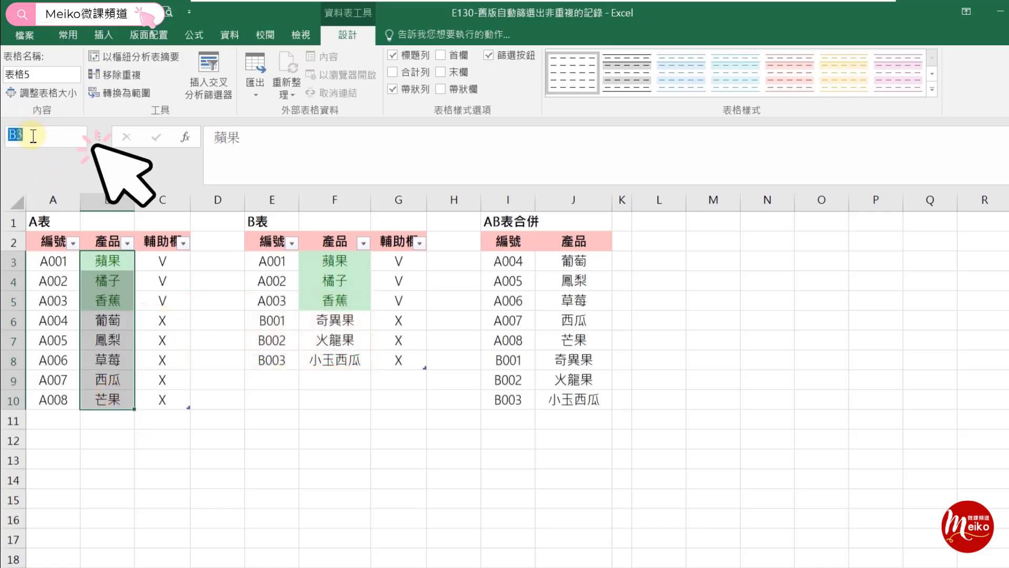
{"action": "type", "text": "A表產品"}
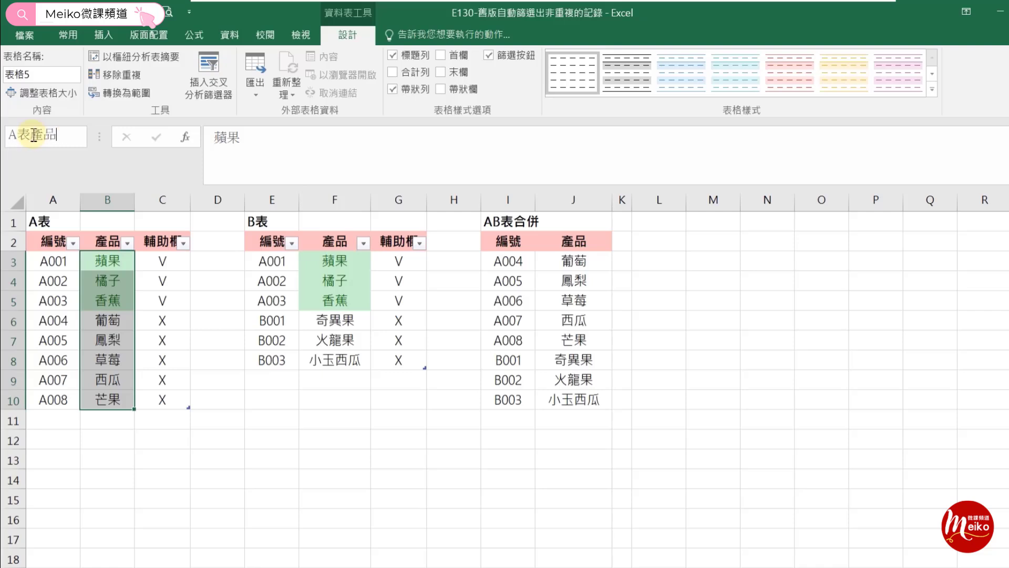
{"action": "key", "text": "Return"}
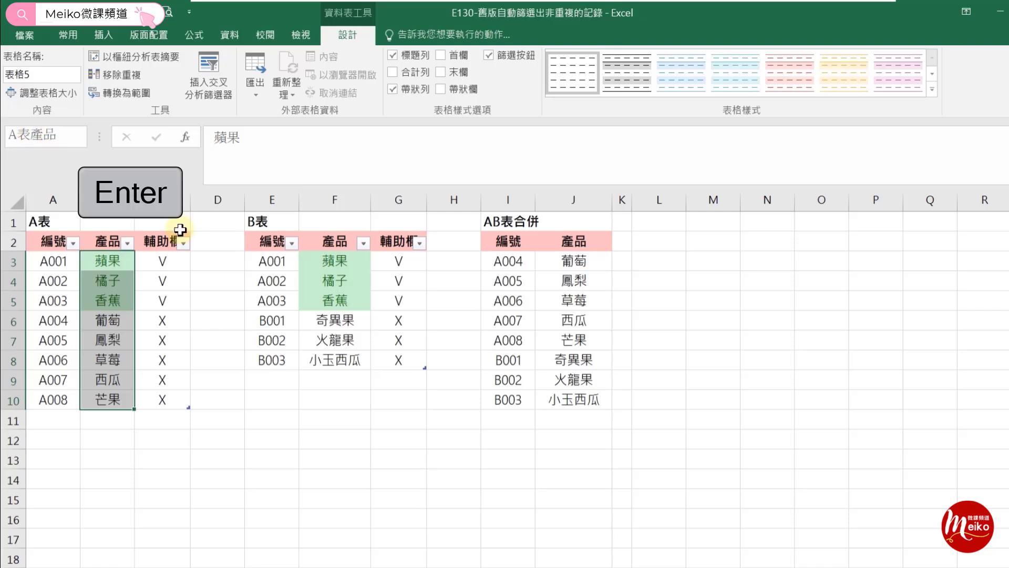
Name the B表 product cells F3:F8, without the header, B表產品.
{"action": "left_click", "coordinate": [340, 260]}
{"action": "left_click_drag", "start_coordinate": [339, 260], "coordinate": [325, 354]}
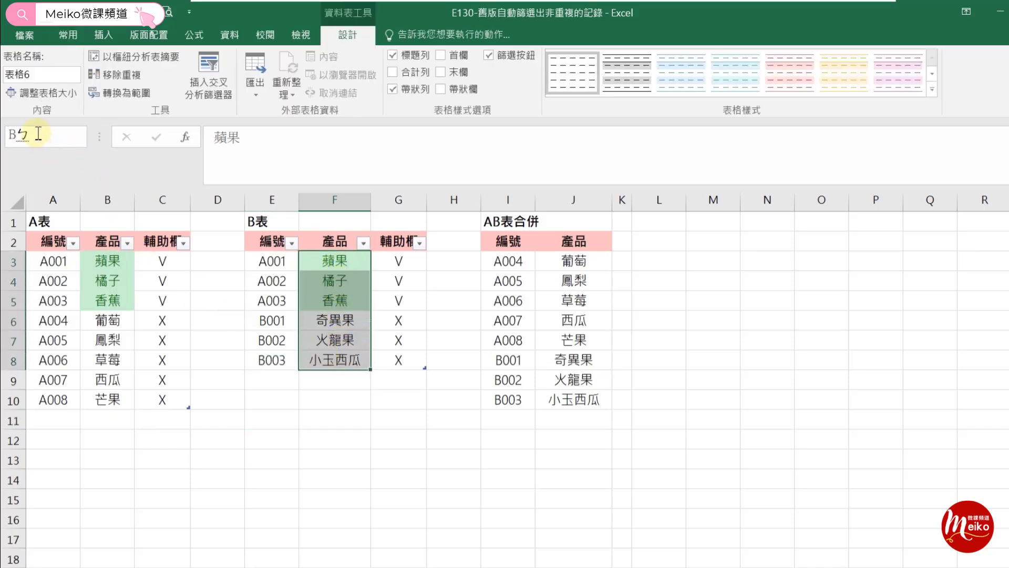
{"action": "key", "text": "Return"}
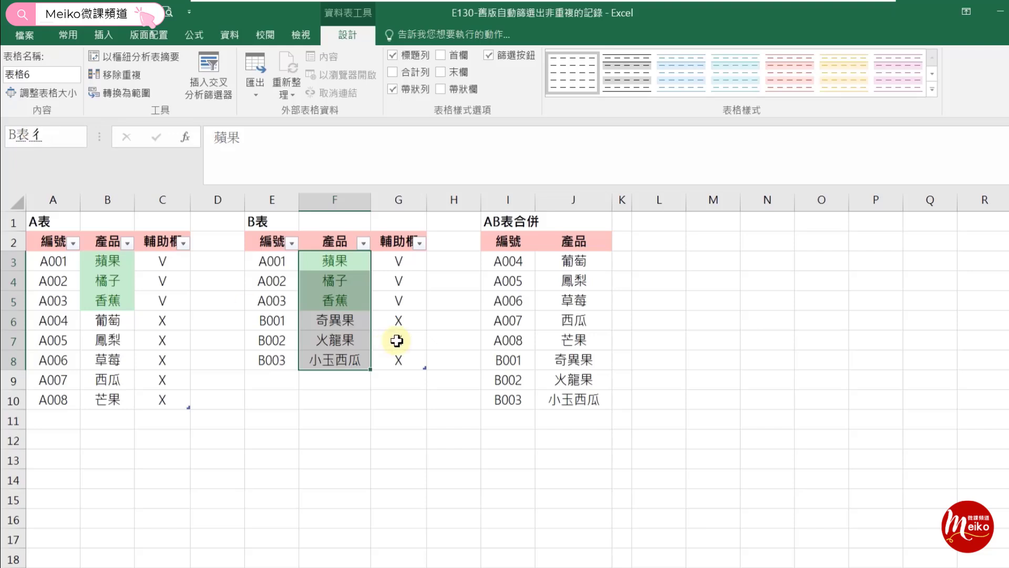
{"action": "key", "text": "Return"}
{"action": "left_click", "coordinate": [332, 262]}
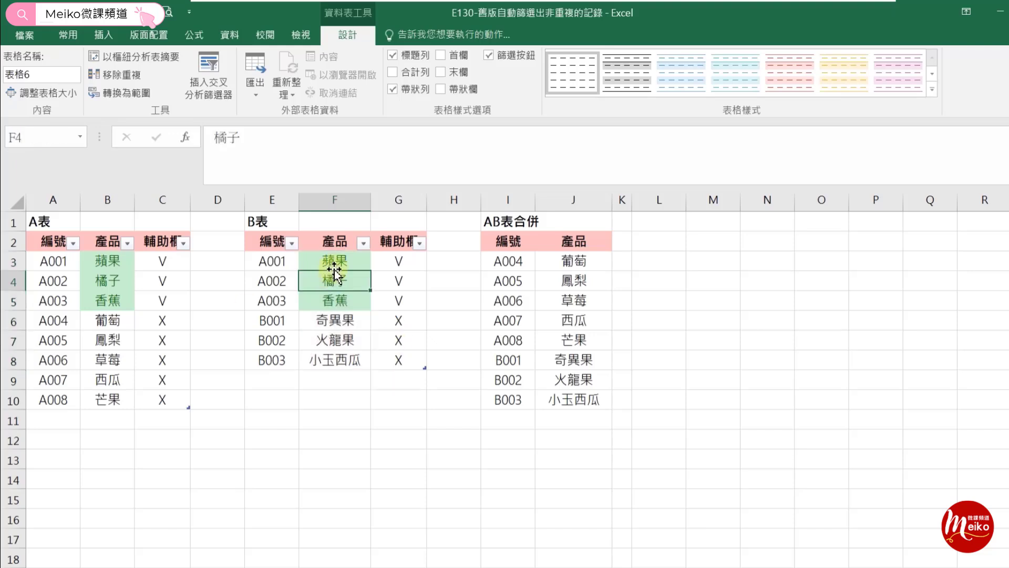
Replace the COUNTIF ranges in the C3 formula with the defined names B表產品 and A表產品.
{"action": "left_click", "coordinate": [158, 259]}
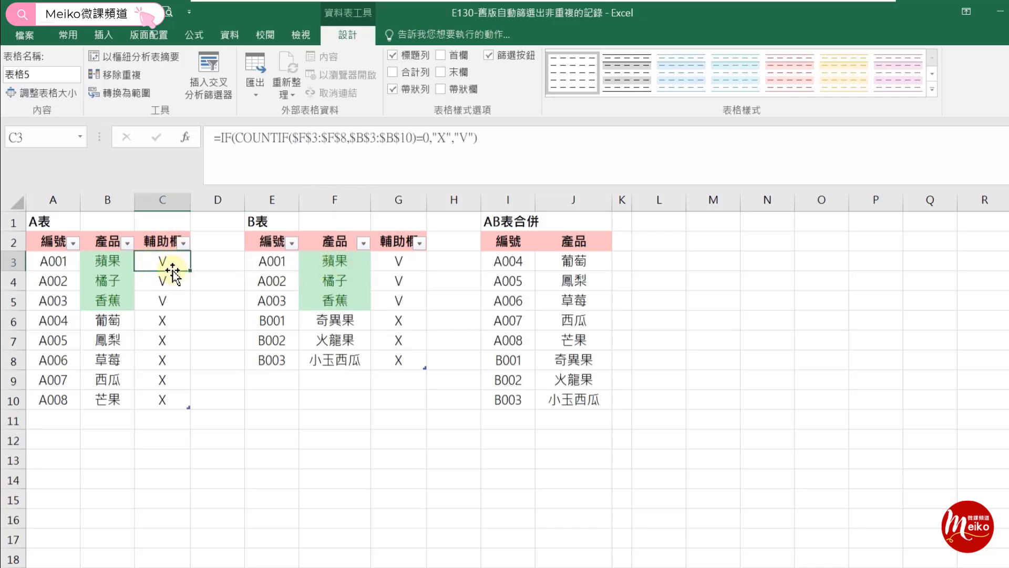
{"action": "double_click", "coordinate": [297, 136]}
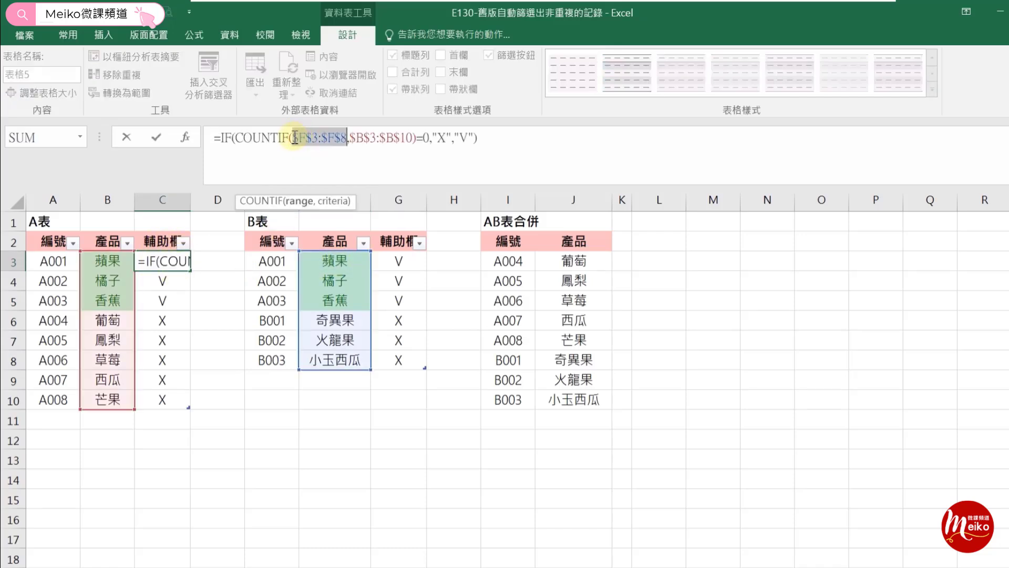
{"action": "left_click_drag", "start_coordinate": [295, 138], "coordinate": [408, 141]}
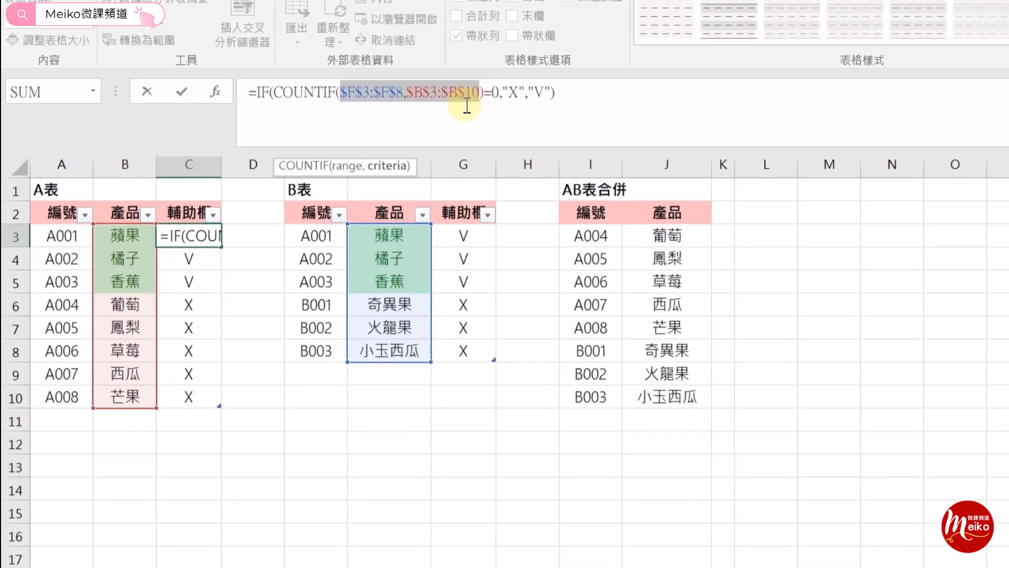
{"action": "key", "text": "F3"}
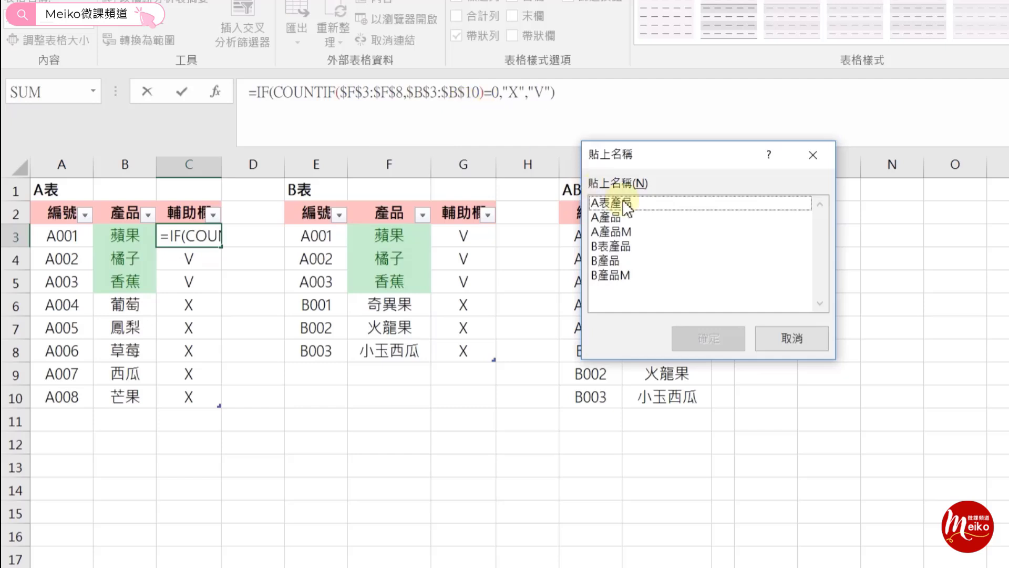
{"action": "double_click", "coordinate": [617, 245]}
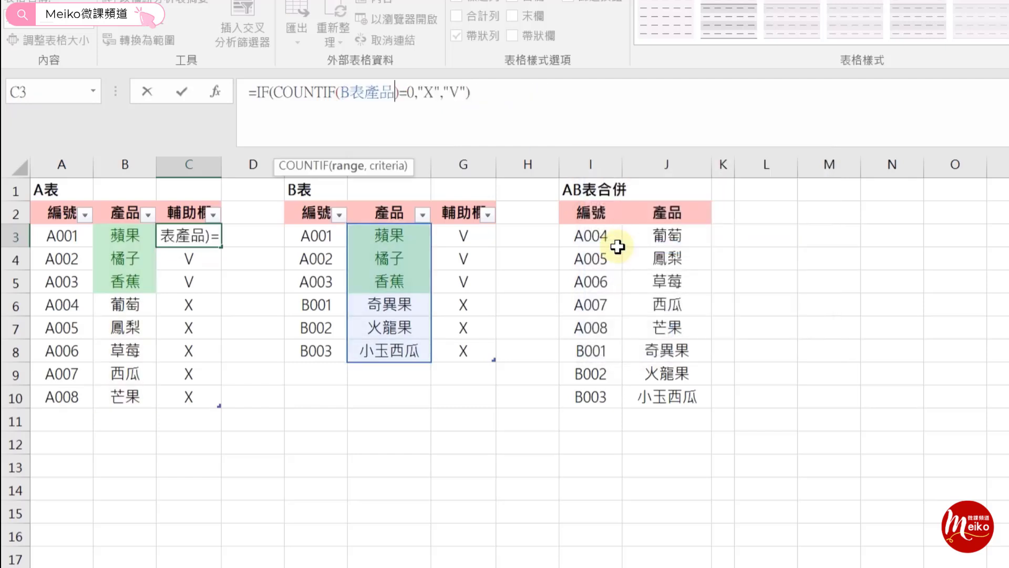
{"action": "type", "text": ","}
{"action": "key", "text": "F3"}
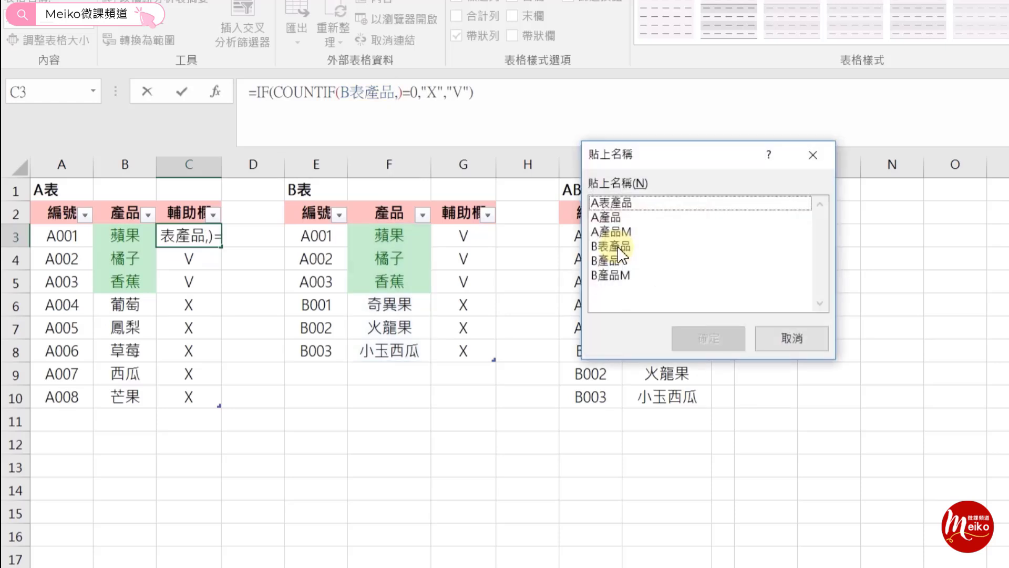
{"action": "left_click", "coordinate": [626, 204]}
{"action": "double_click", "coordinate": [626, 204]}
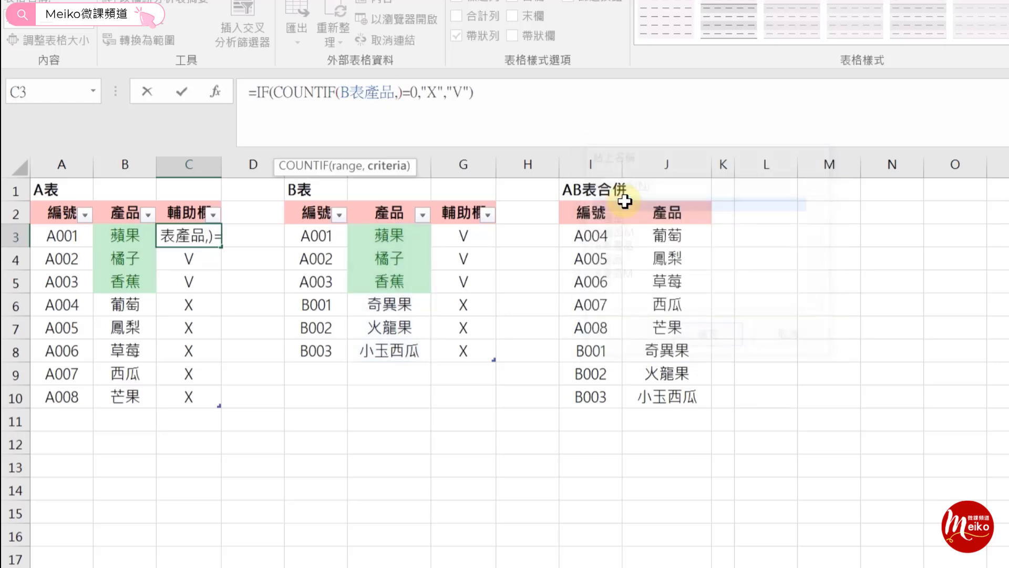
{"action": "left_click", "coordinate": [183, 93]}
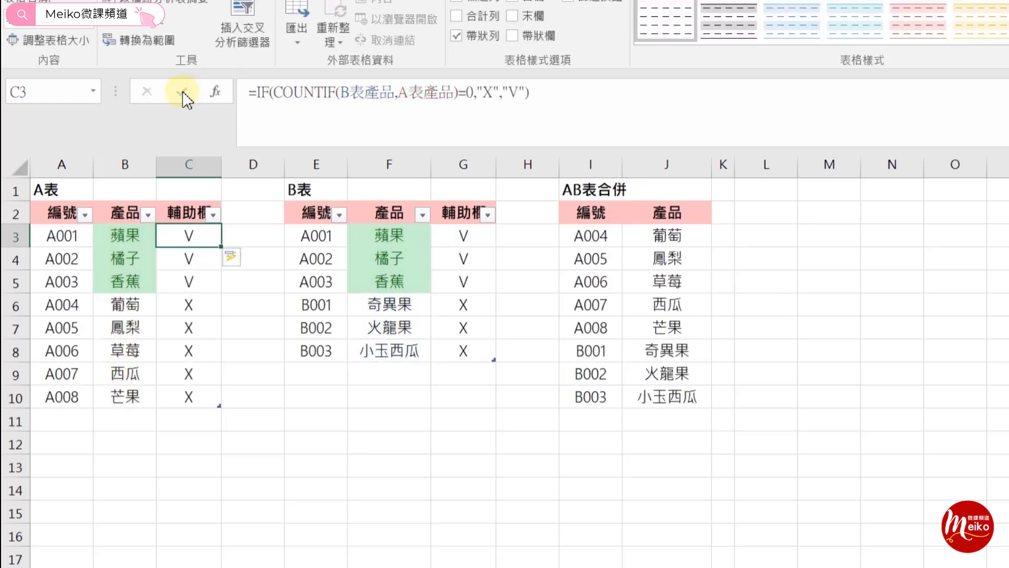
Replace the COUNTIF ranges in the G3 formula with the defined names A表產品 and B表產品.
{"action": "left_click", "coordinate": [464, 235]}
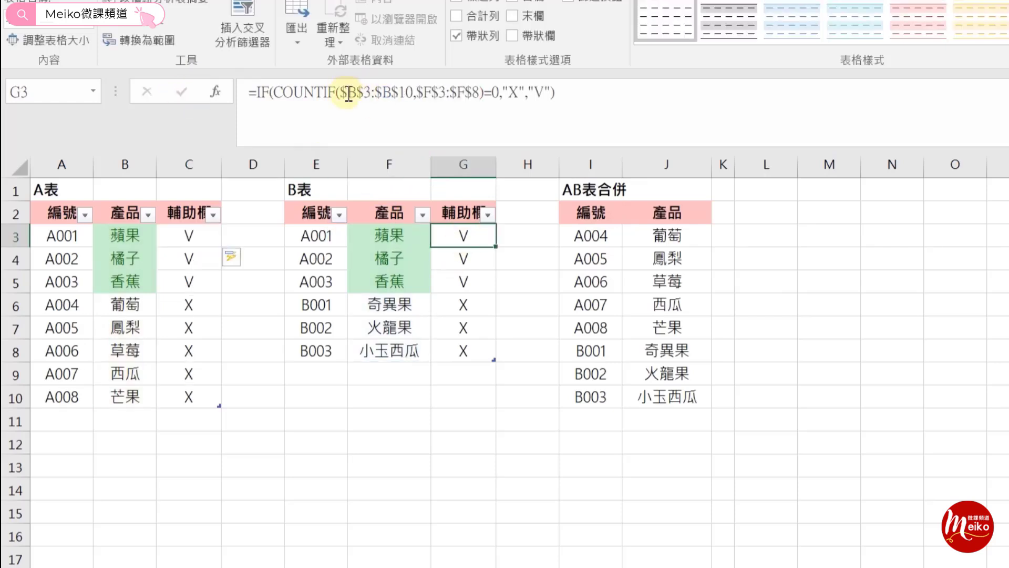
{"action": "left_click_drag", "start_coordinate": [342, 93], "coordinate": [480, 95]}
{"action": "key", "text": "Delete"}
{"action": "key", "text": "F3"}
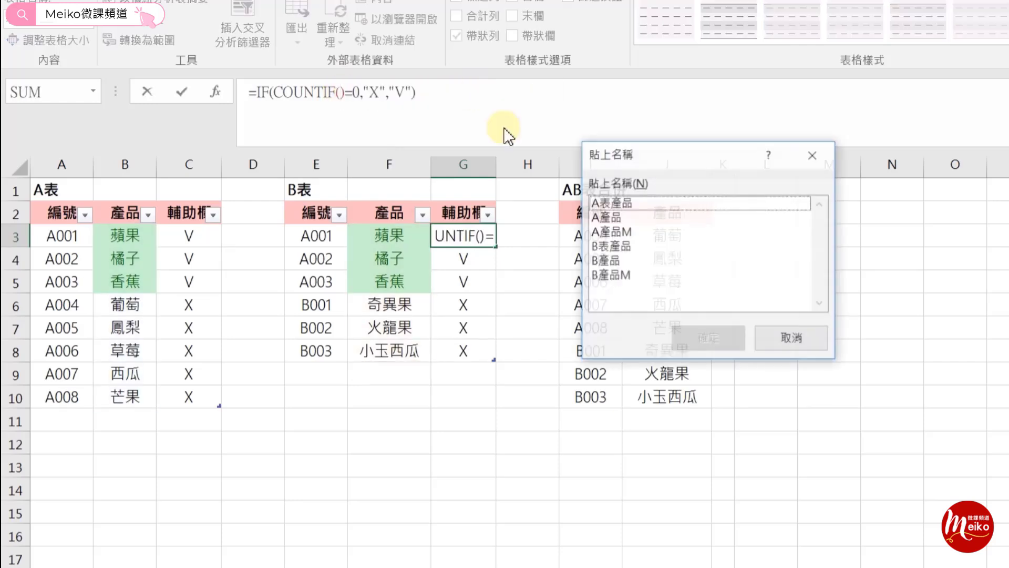
{"action": "double_click", "coordinate": [615, 203]}
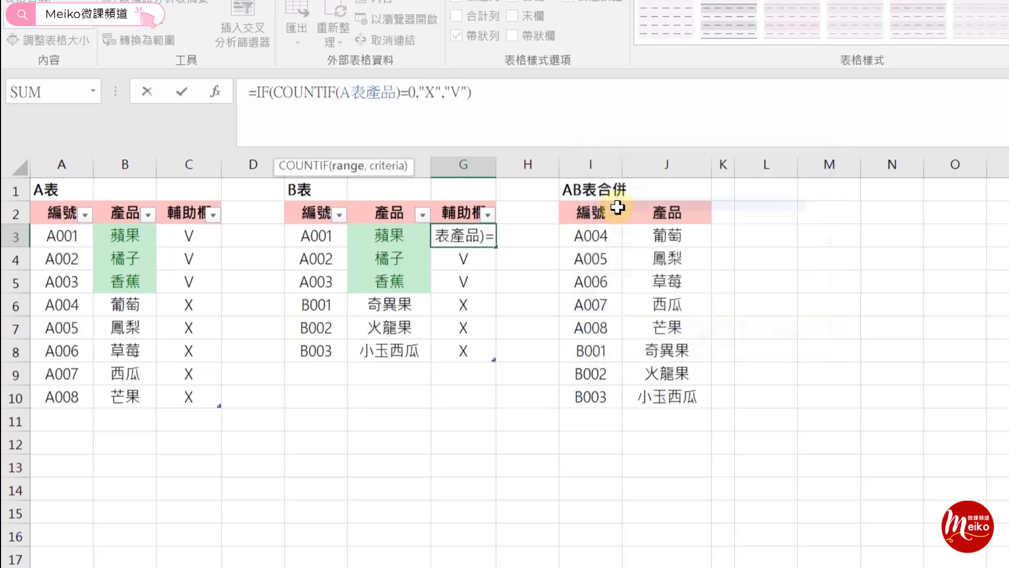
{"action": "type", "text": ","}
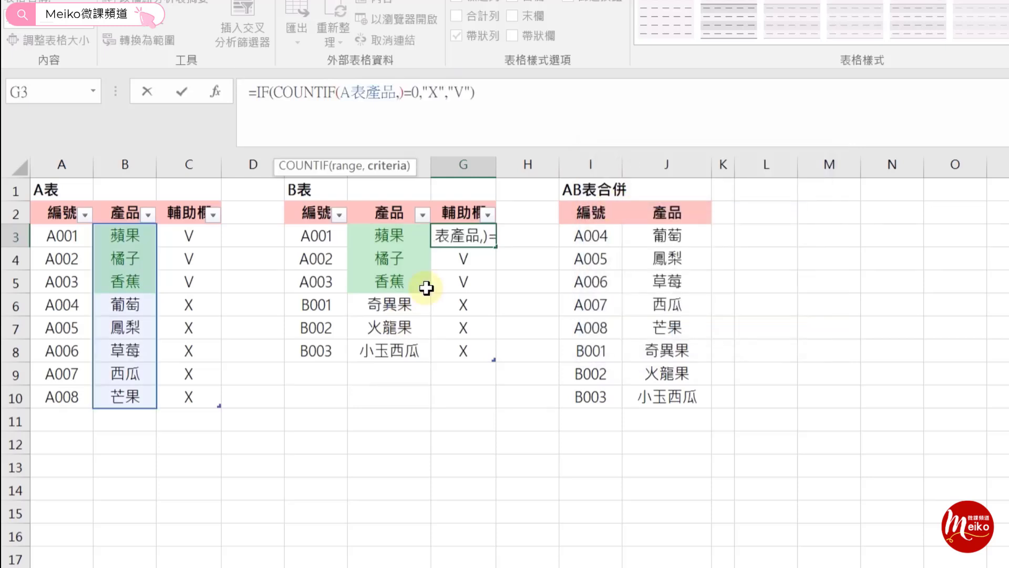
{"action": "key", "text": "F3"}
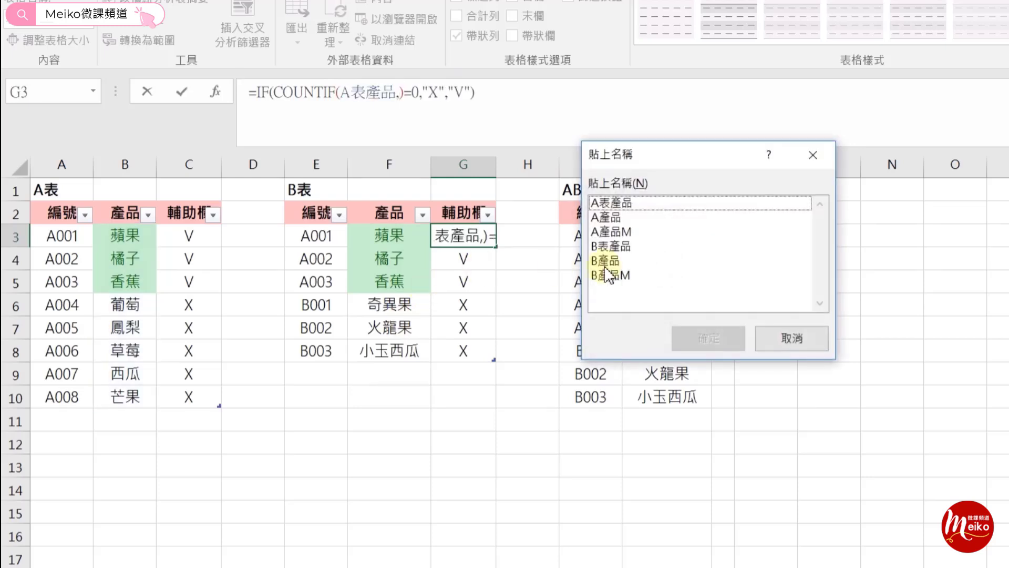
{"action": "double_click", "coordinate": [608, 244]}
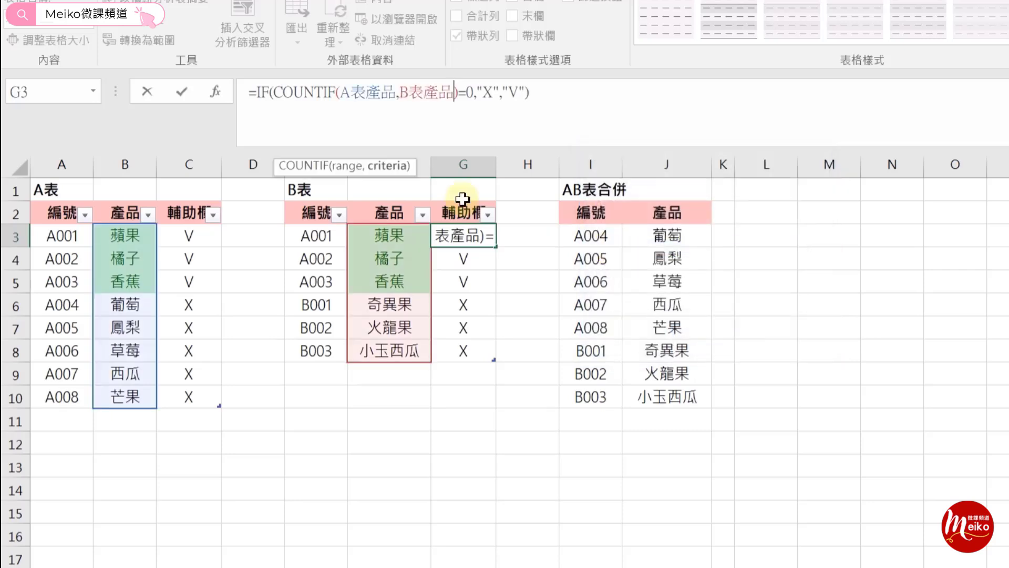
{"action": "left_click", "coordinate": [182, 91]}
{"action": "left_click", "coordinate": [866, 361]}
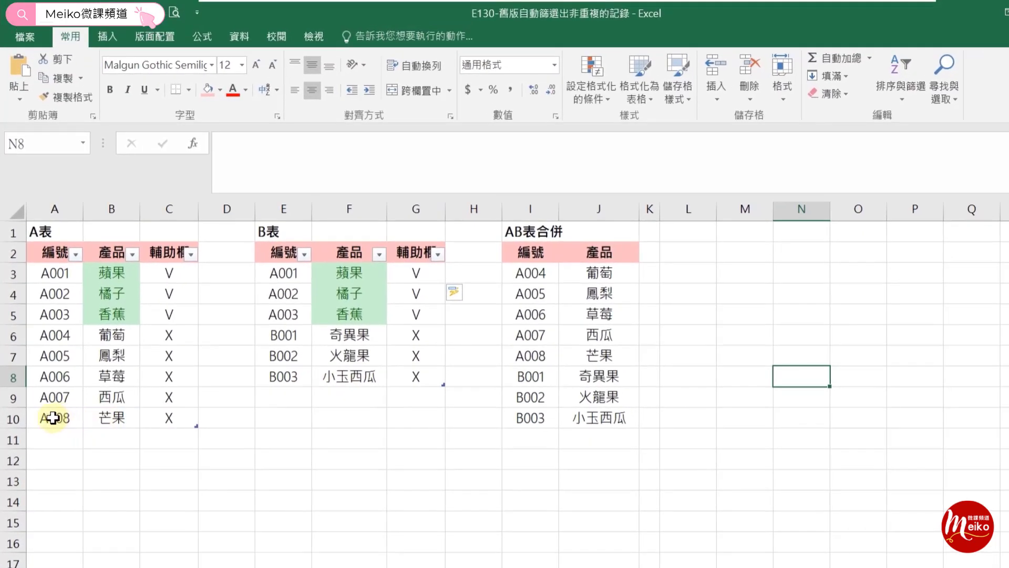
Copy the A008 芒果 record from A表 into E9:F9, directly below the last B表 record.
{"action": "left_click_drag", "start_coordinate": [54, 418], "coordinate": [102, 418]}
{"action": "key", "text": "ctrl+c"}
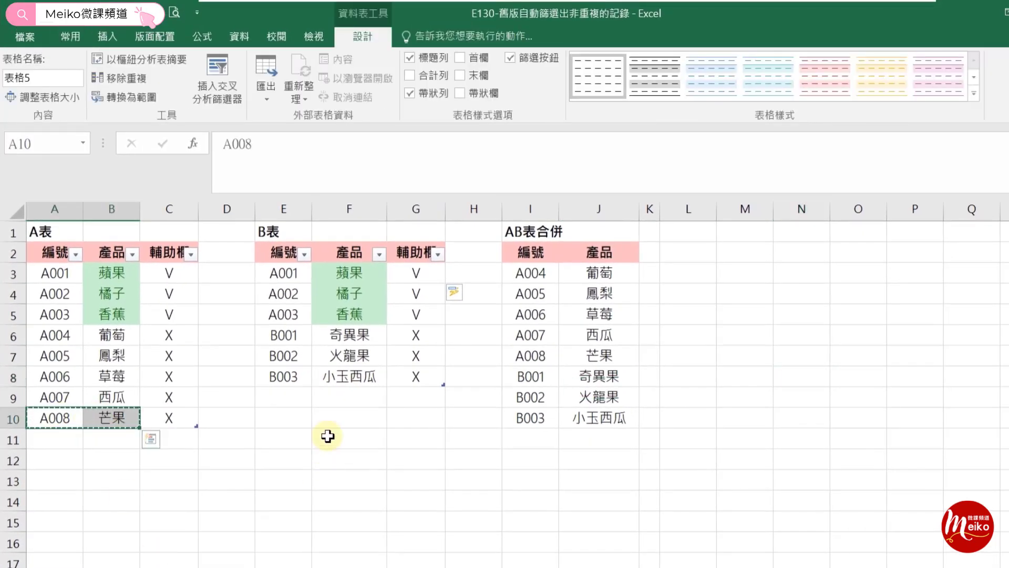
{"action": "left_click", "coordinate": [287, 396]}
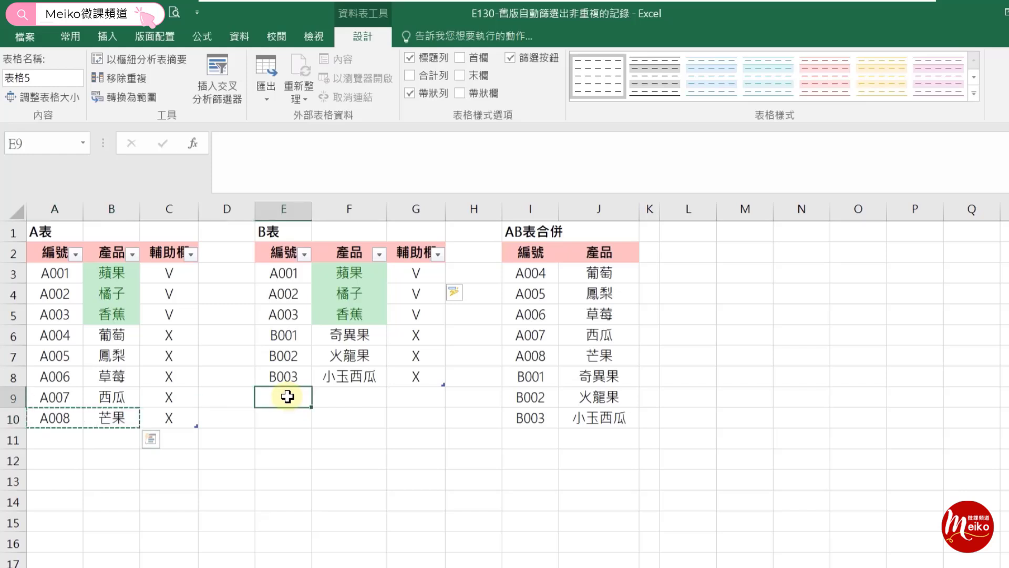
{"action": "left_click", "coordinate": [332, 408], "text": "shift"}
{"action": "key", "text": "ctrl+v"}
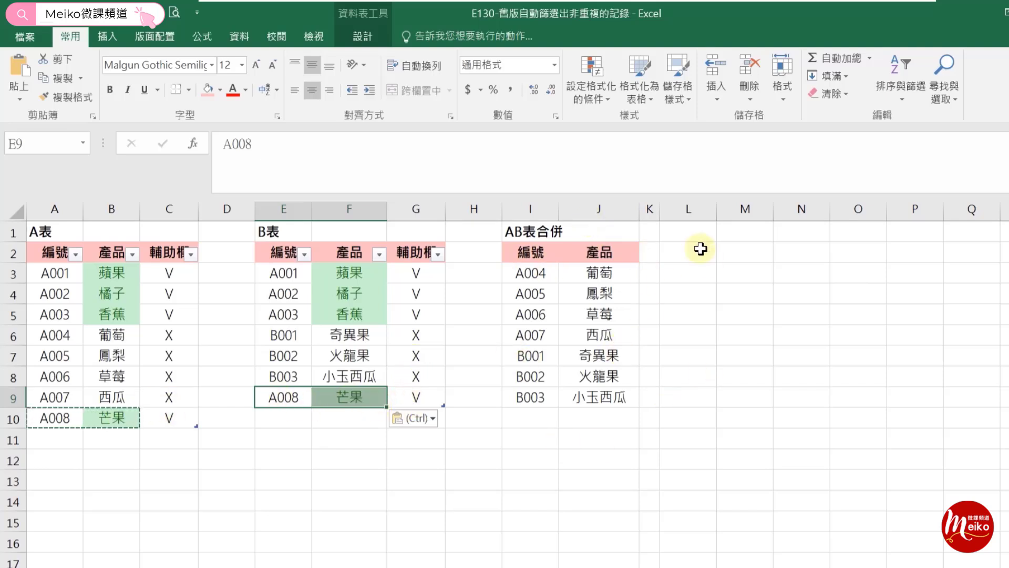
{"action": "left_click", "coordinate": [283, 374]}
Add a new record to B表 in row 10 with number B004 and product 水蜜桃.
{"action": "left_click", "coordinate": [289, 418]}
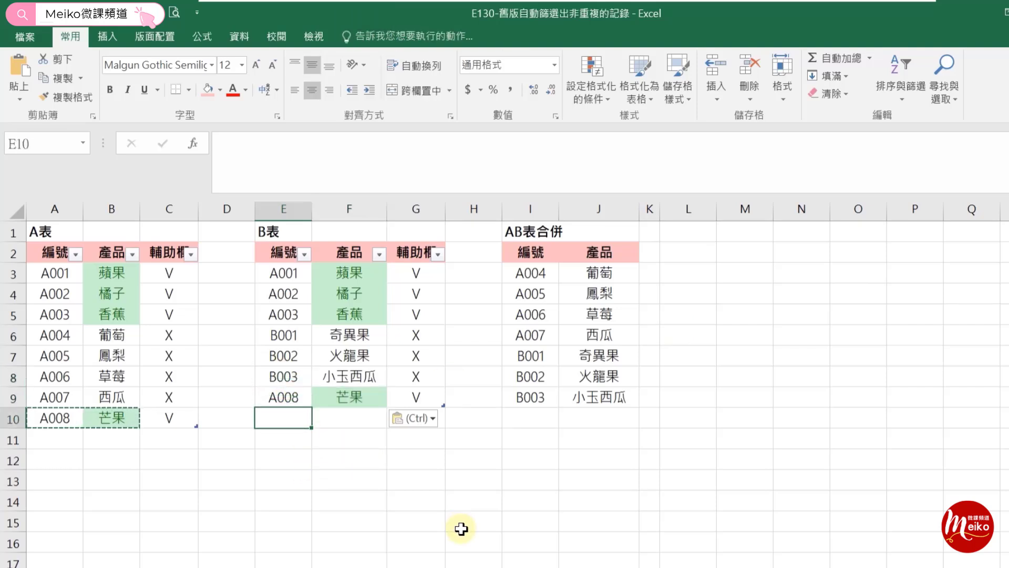
{"action": "type", "text": "B00"}
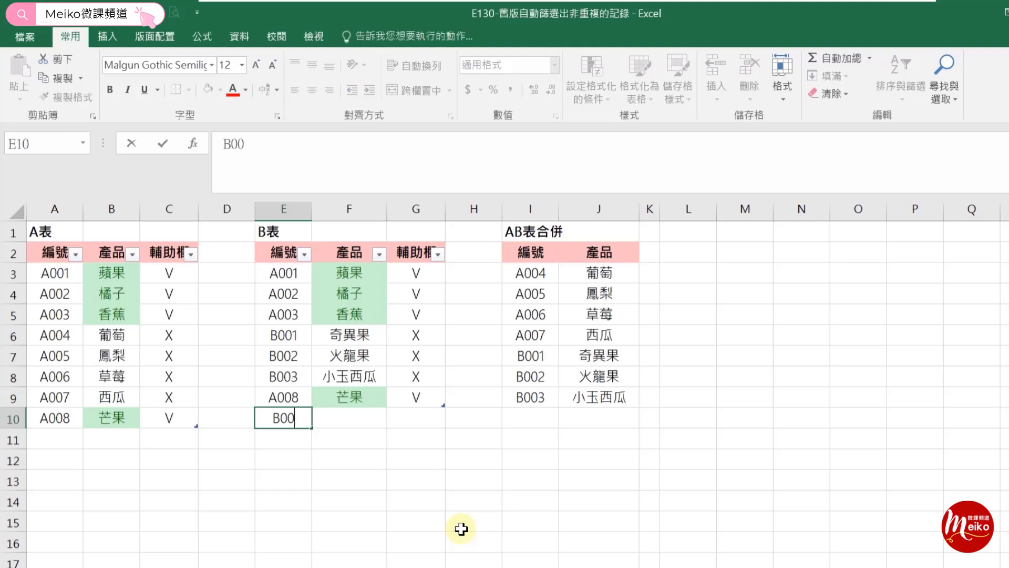
{"action": "type", "text": "4"}
{"action": "key", "text": "Return"}
{"action": "key", "text": "Up"}
{"action": "key", "text": "Right"}
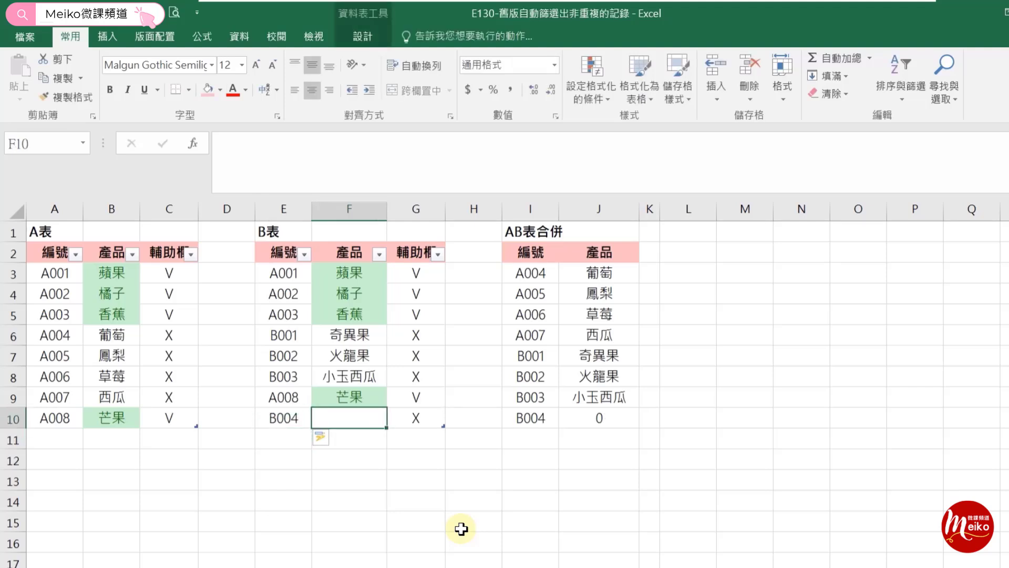
{"action": "type", "text": "gj"}
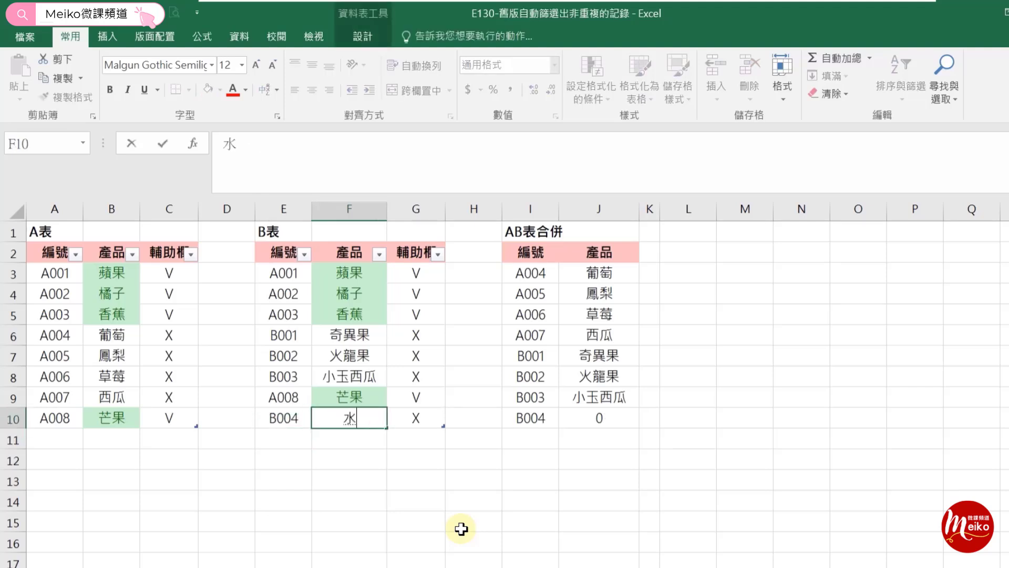
{"action": "type", "text": "桃"}
{"action": "key", "text": "Return"}
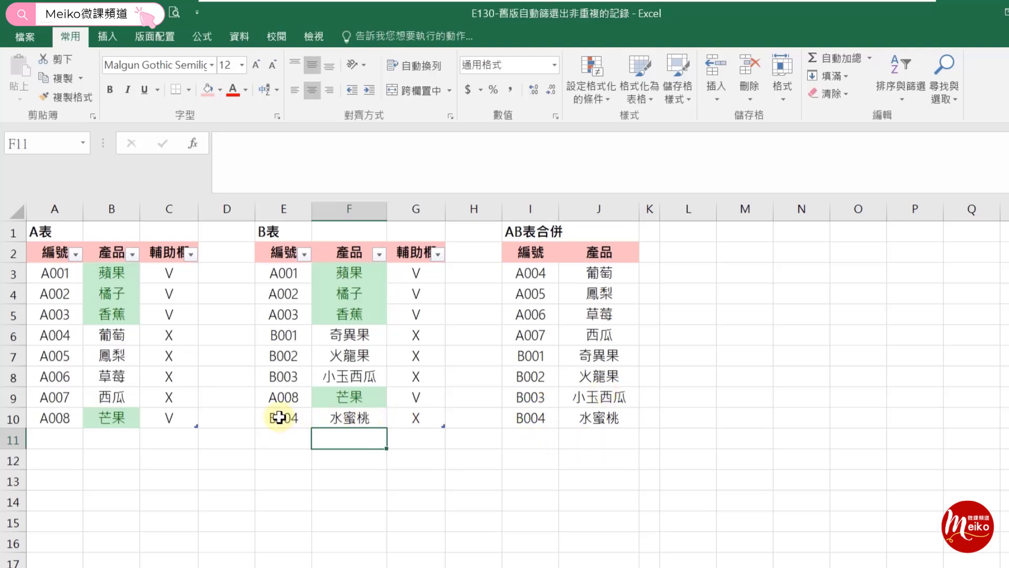
Copy the B004 水蜜桃 record from B表 into A11:B11, directly below the last A表 record.
{"action": "left_click_drag", "start_coordinate": [279, 416], "coordinate": [336, 416]}
{"action": "key", "text": "ctrl+c"}
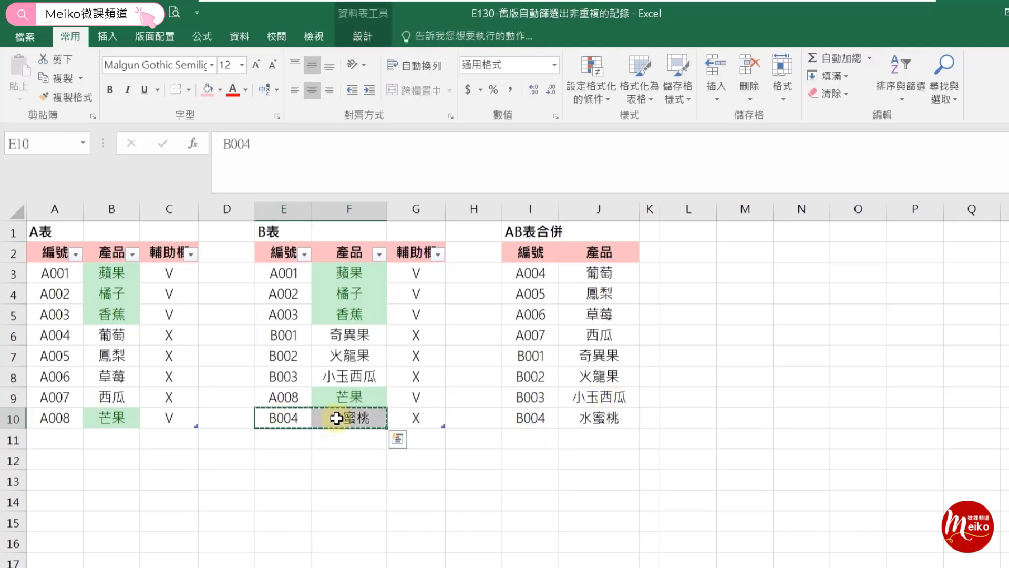
{"action": "left_click", "coordinate": [64, 438]}
{"action": "key", "text": "ctrl+v"}
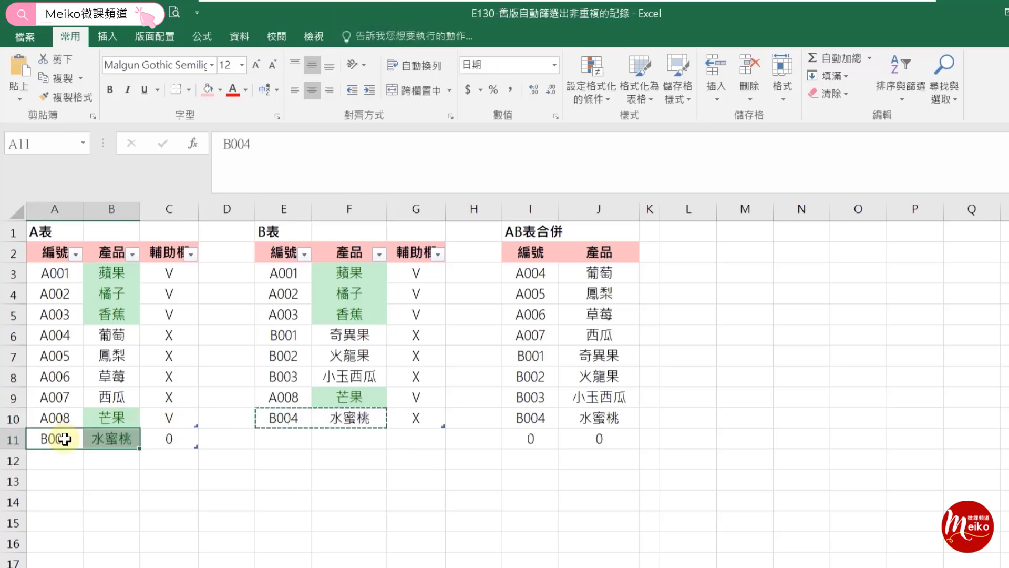
{"action": "left_click", "coordinate": [339, 527]}
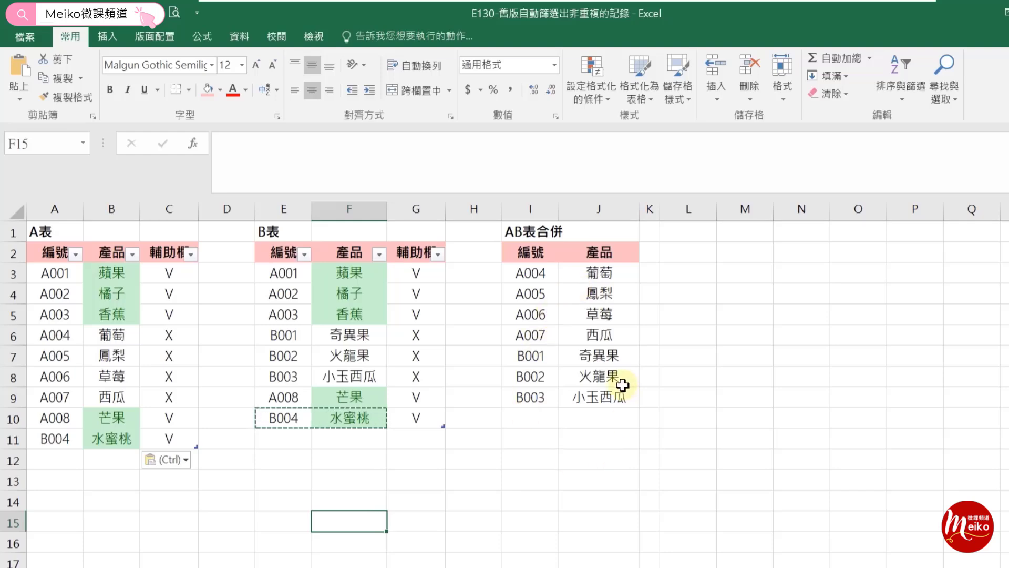
{"action": "left_click", "coordinate": [810, 416]}
{"action": "key", "text": "Escape"}
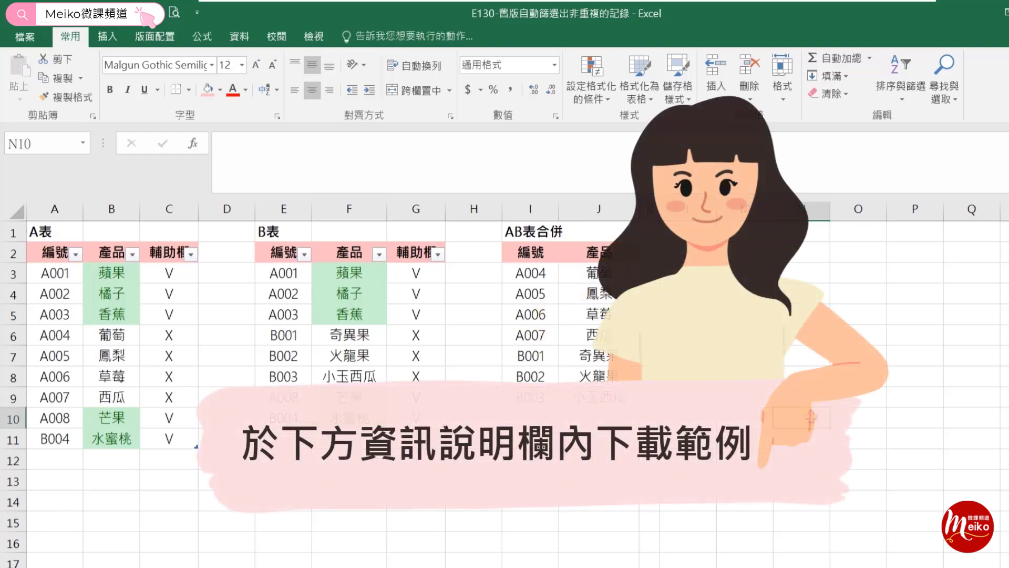